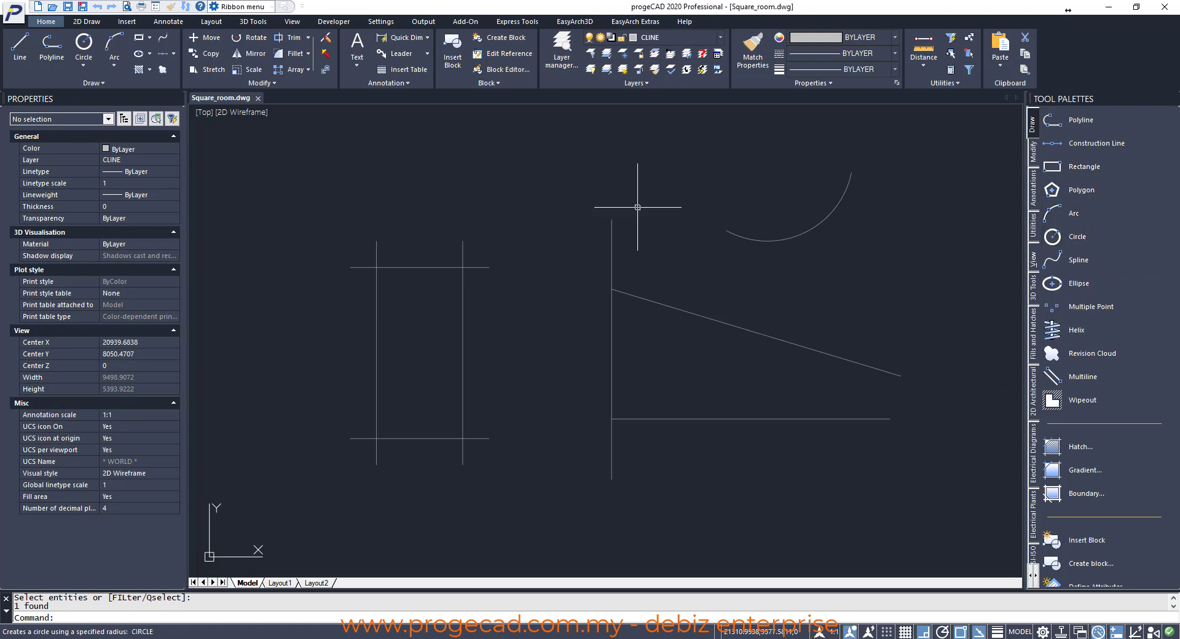
Step: Draw a circle of radius 300 centred on the upper-right intersection of the crossing construction lines
click(85, 21)
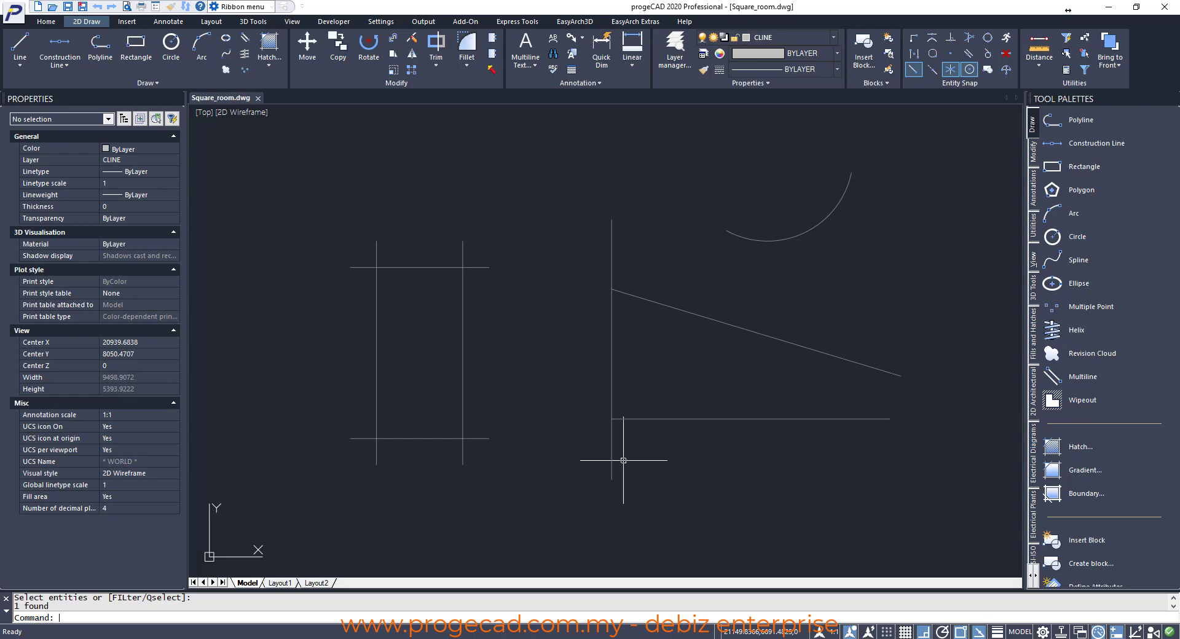
key(Return)
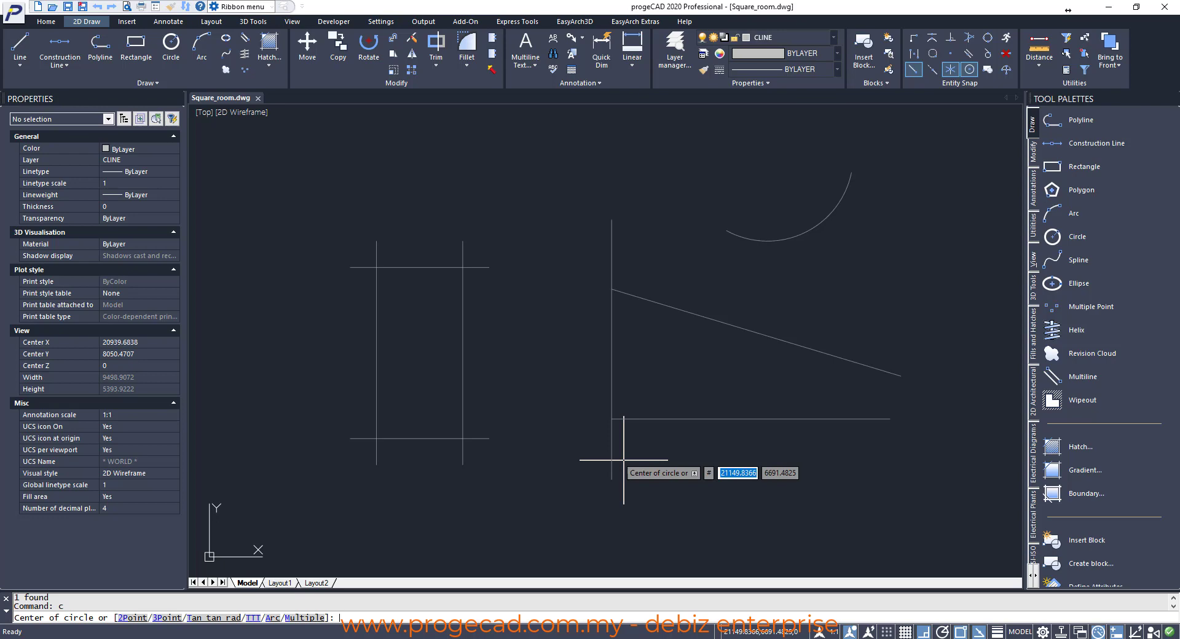
click(463, 267)
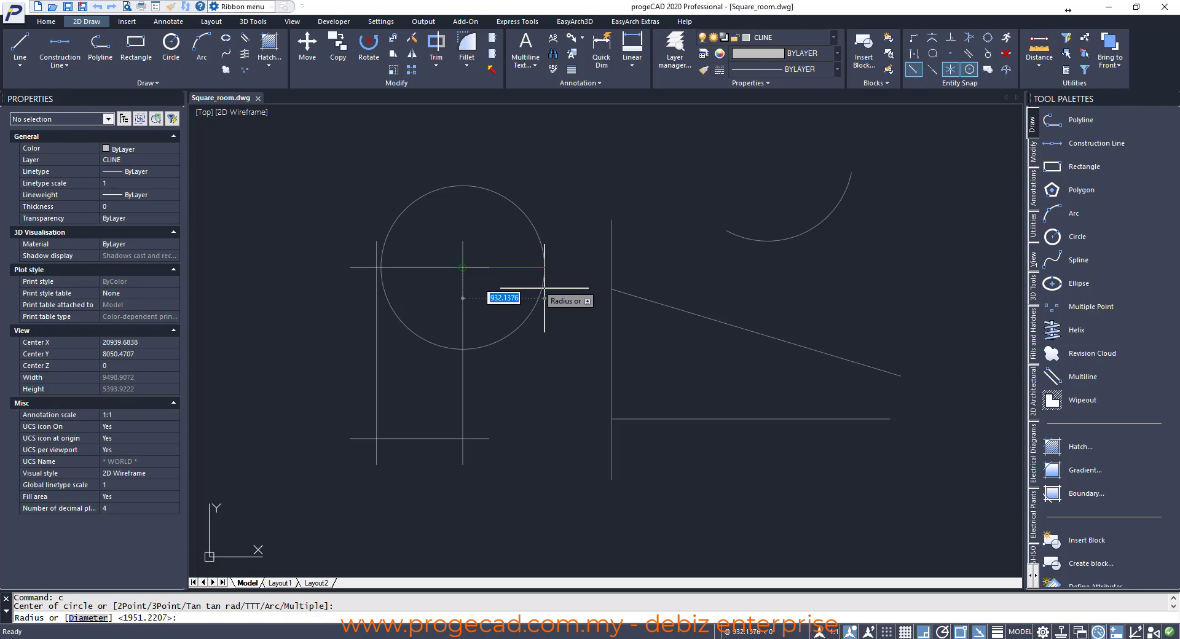
text(300)
key(Return)
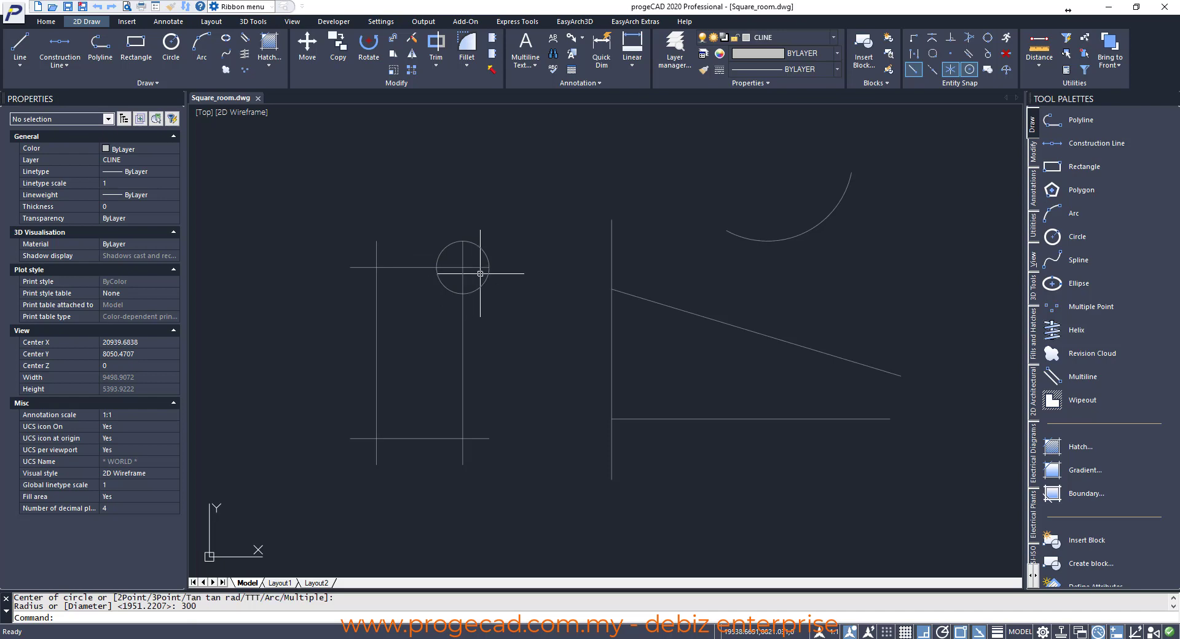
Step: Offset the right vertical line of the crossing grid 300 outward to its right side
text(o)
key(Return)
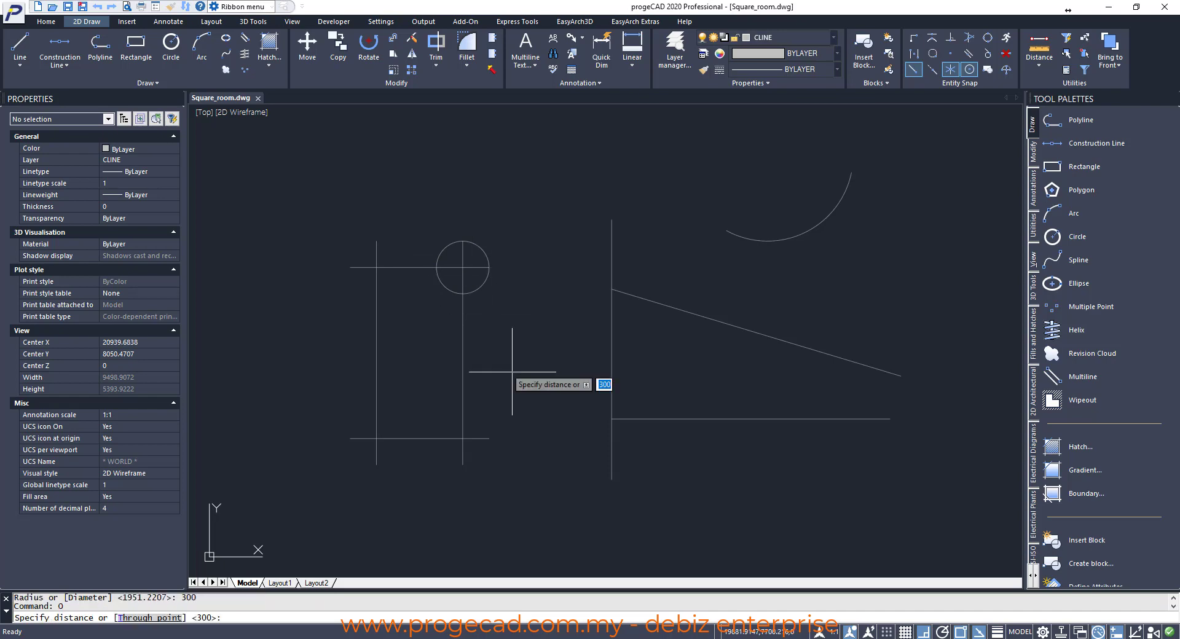
text(300)
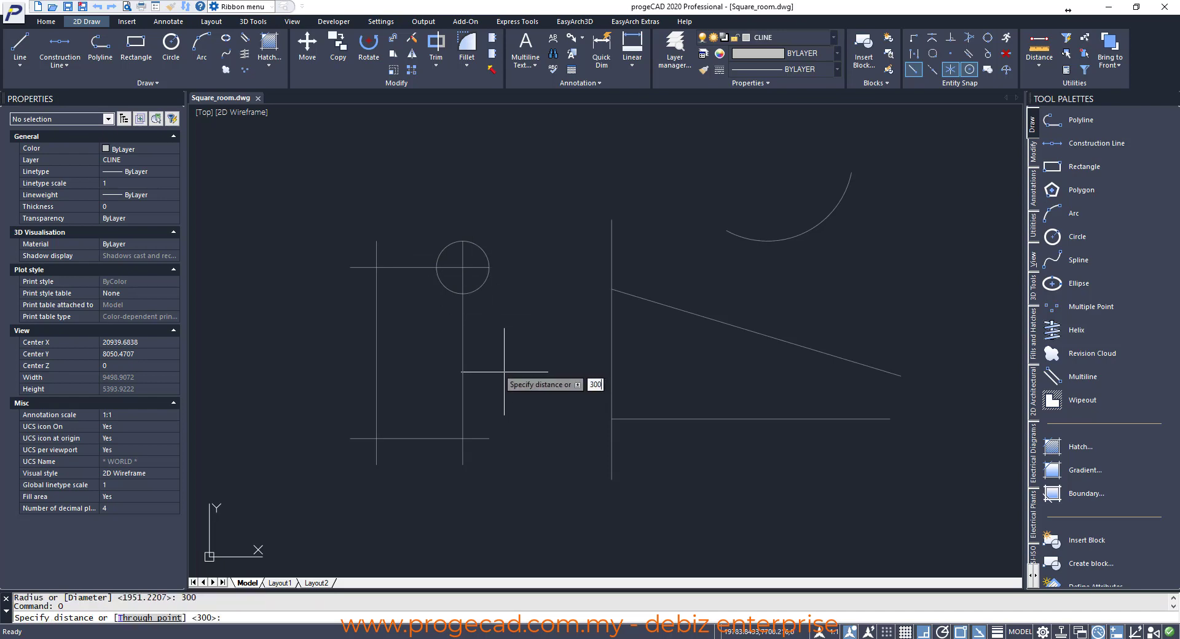
key(Return)
click(462, 320)
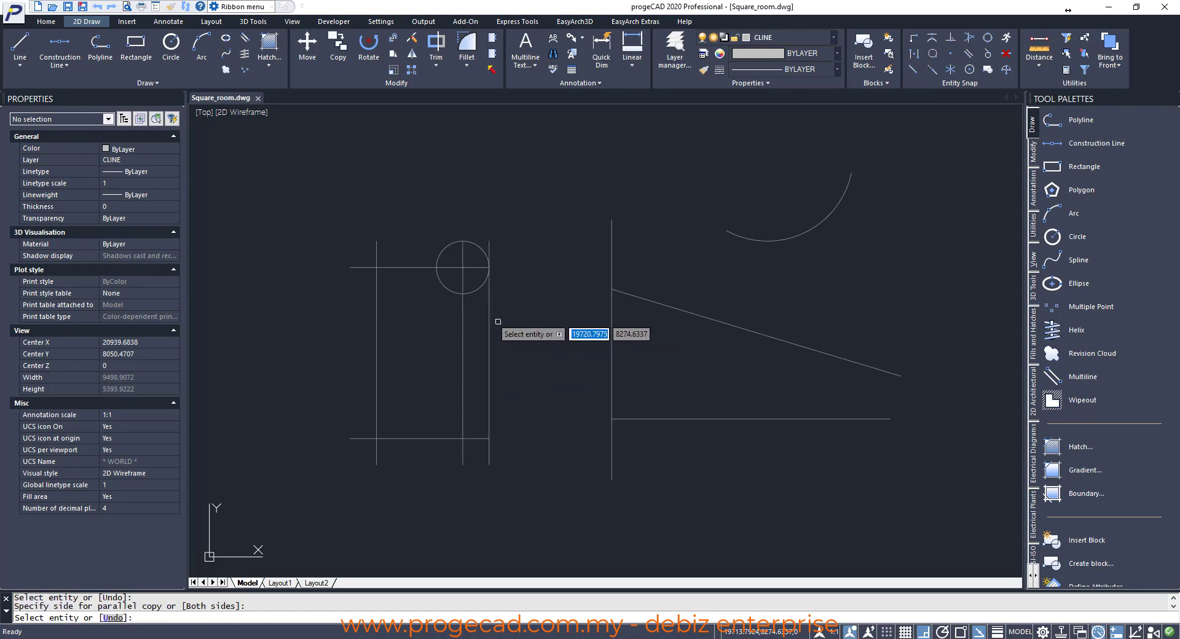
click(497, 320)
key(Return)
Step: Delete the offset copy of the vertical line running along the circle's right edge
click(466, 267)
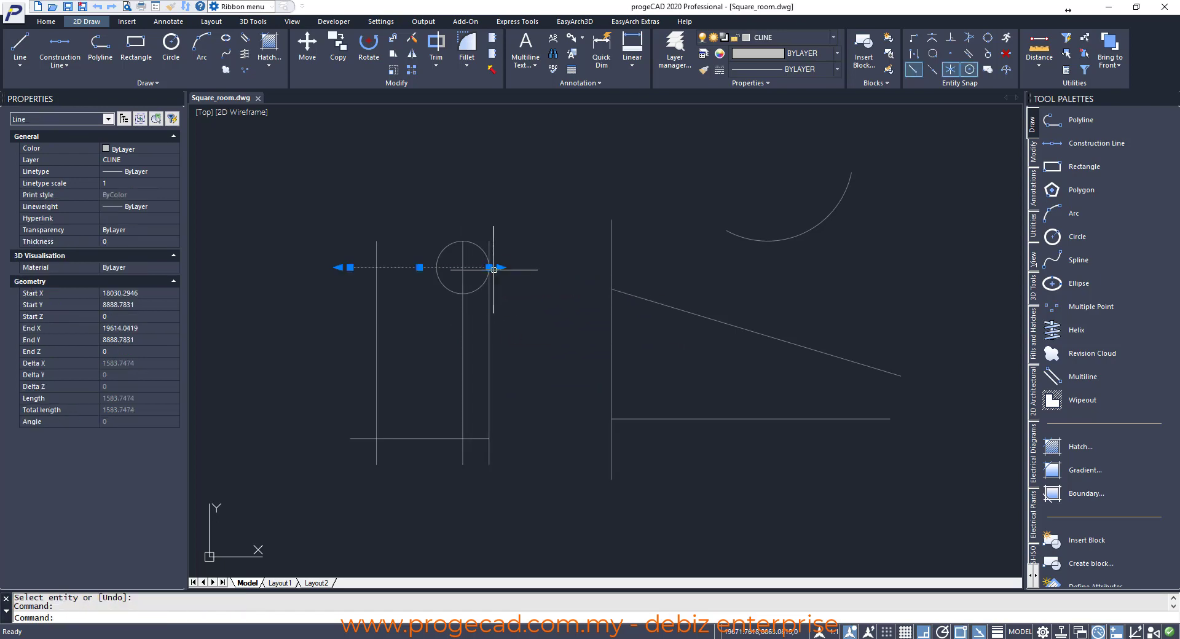
key(Escape)
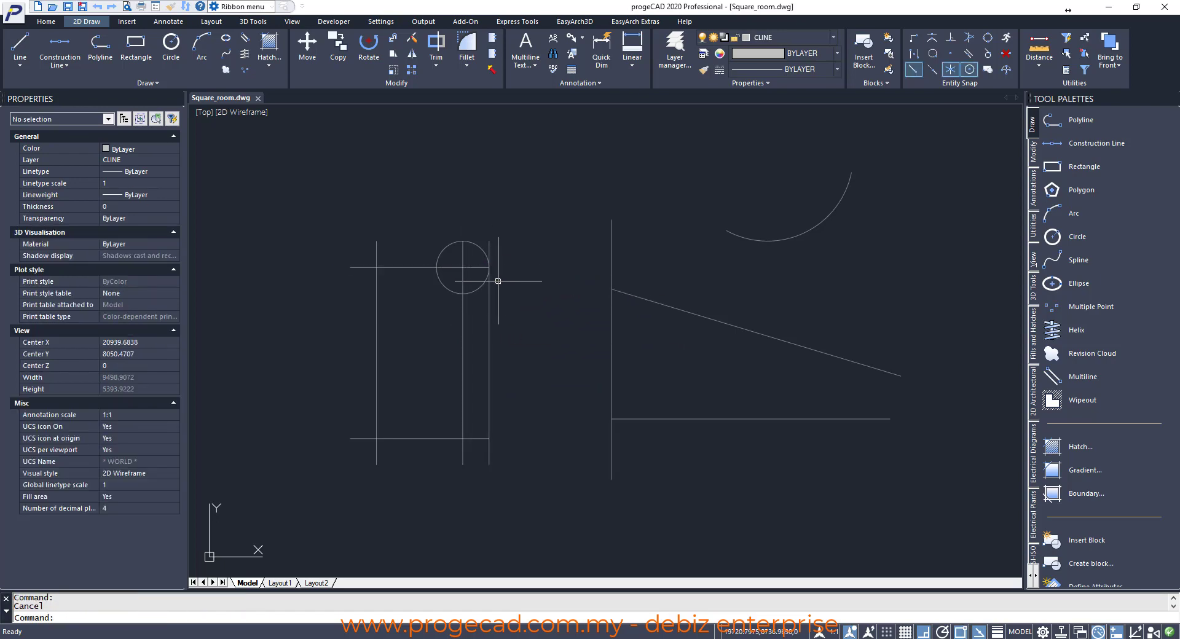
click(489, 283)
key(Delete)
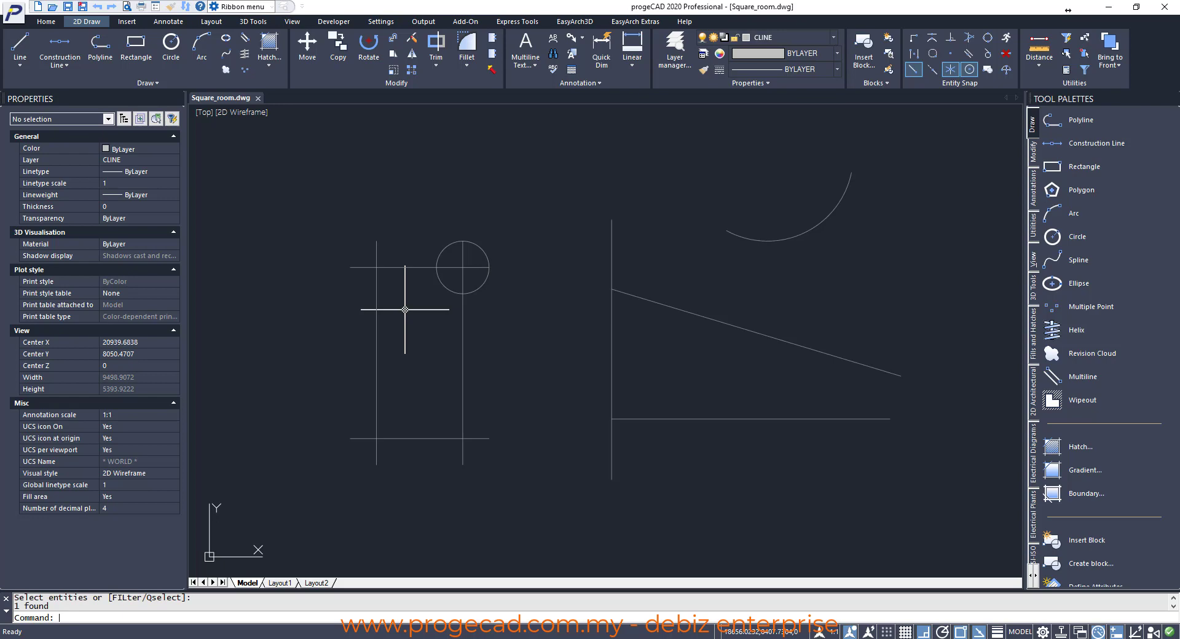
Step: Draw a circle with a diameter of 600 centred on the upper-left intersection of the crossing lines
key(Return)
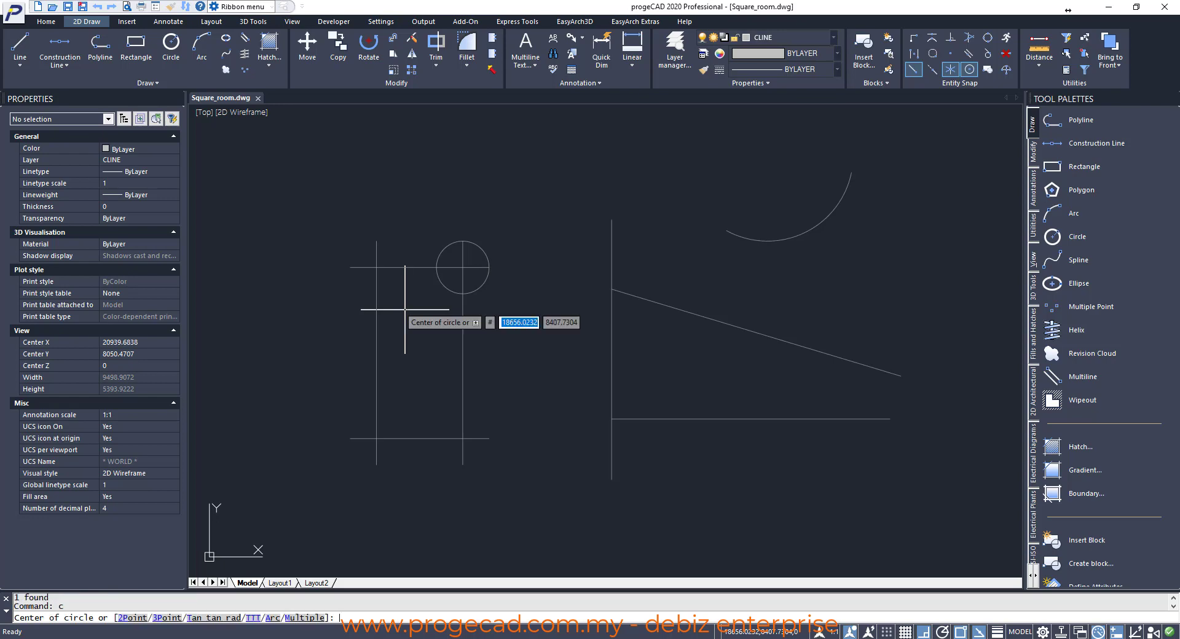
click(376, 266)
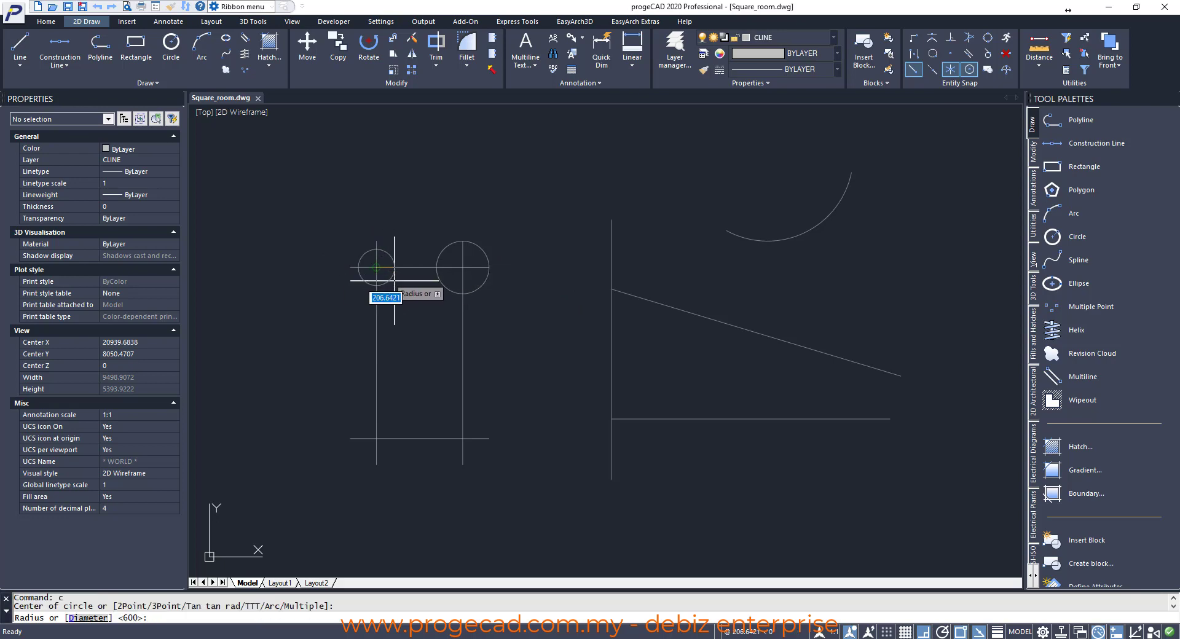
text(d)
key(Return)
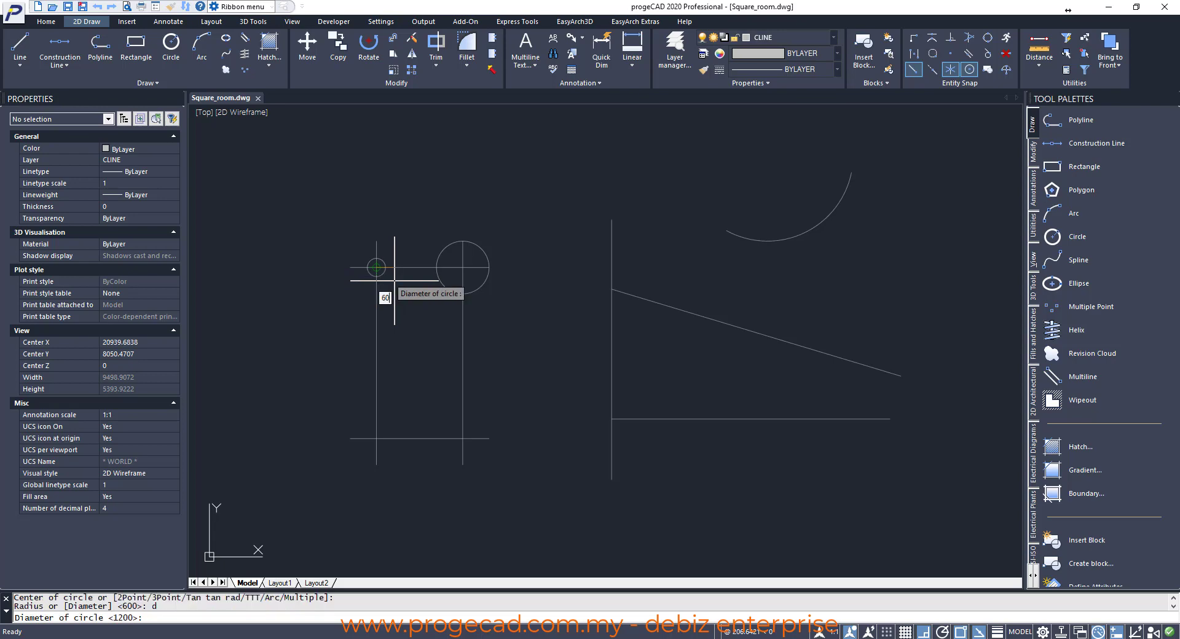
key(Return)
text(z)
key(Return)
click(322, 212)
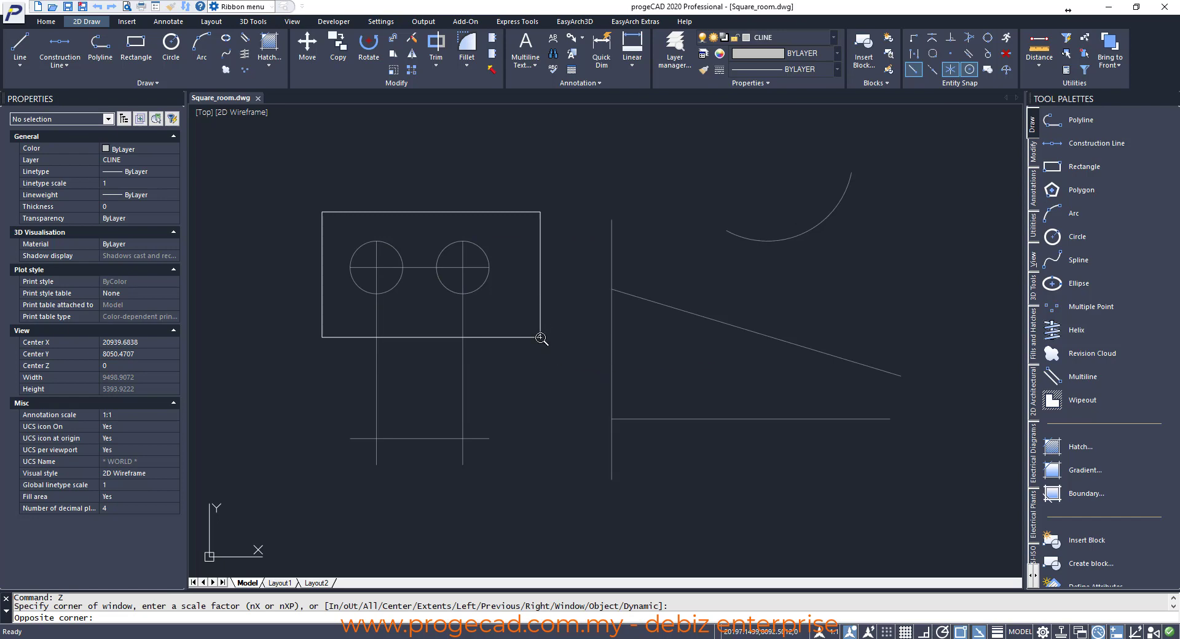
click(542, 337)
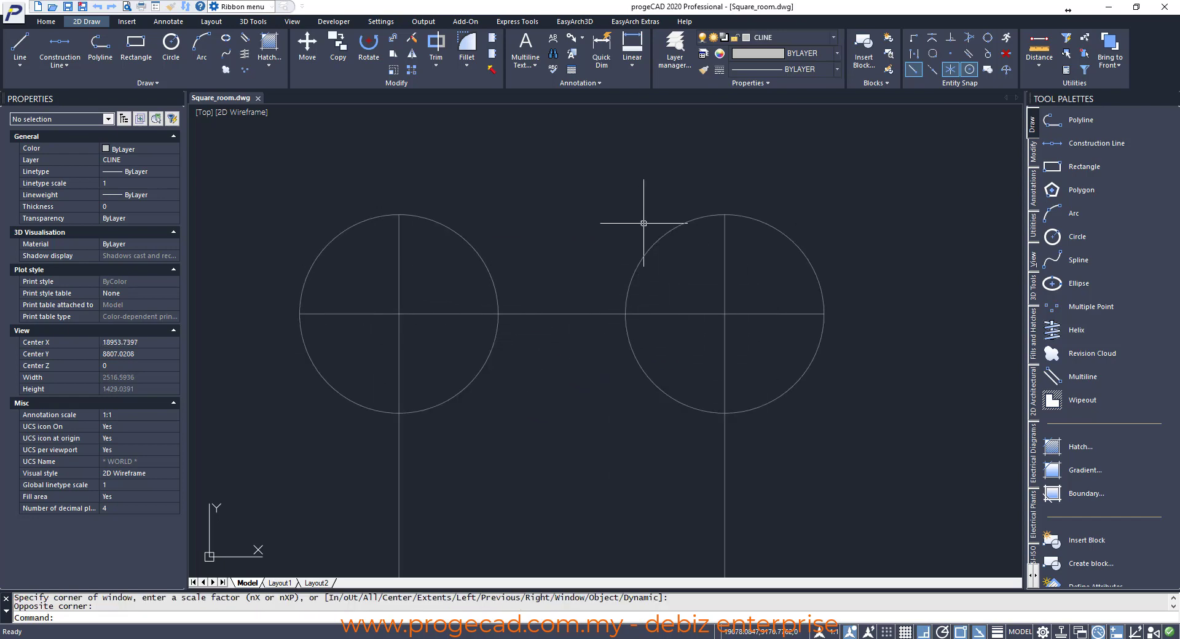
scroll(601, 440, down, 4)
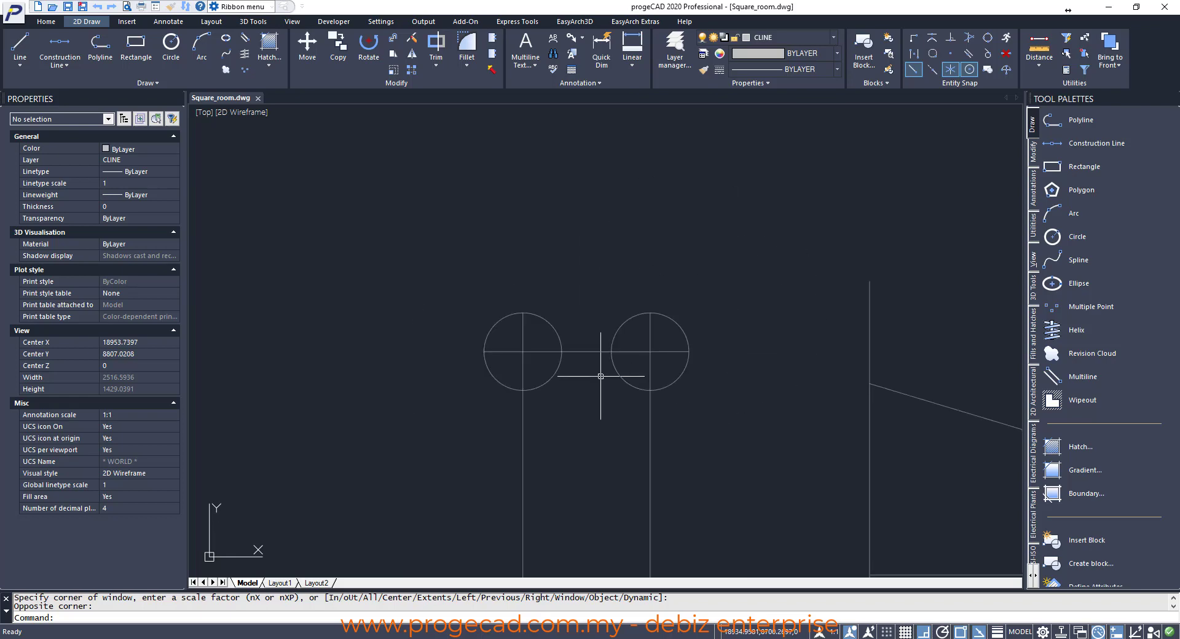
scroll(631, 249, up, 1)
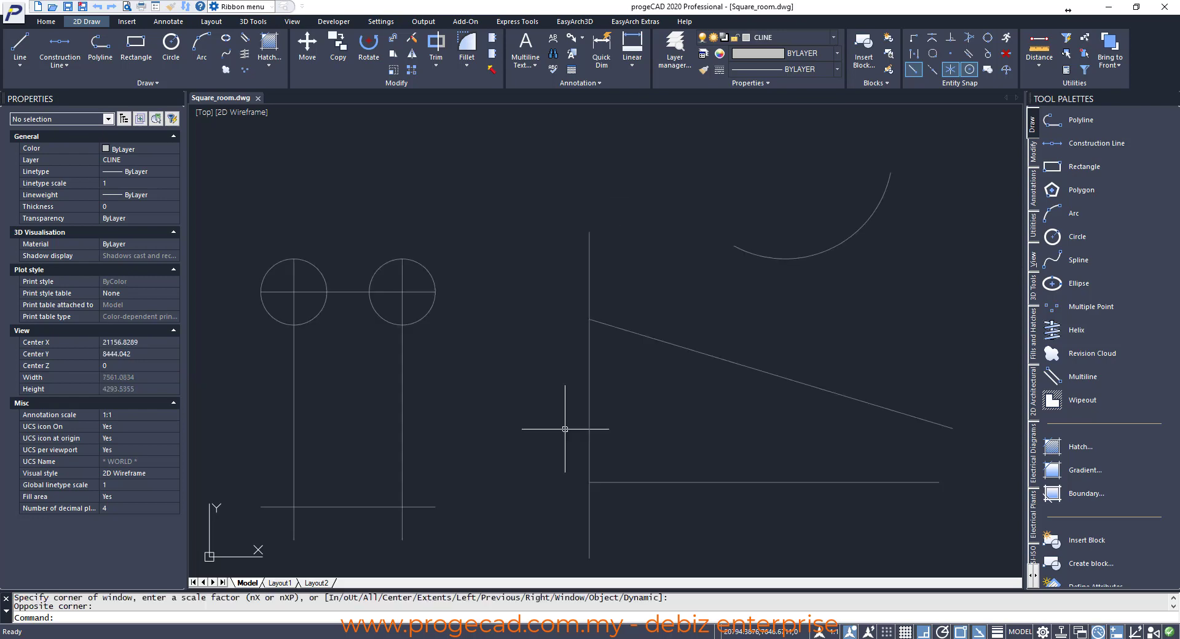
Step: Draw a two-point circle whose diameter runs between the midpoints of the grid's two vertical lines
click(1075, 237)
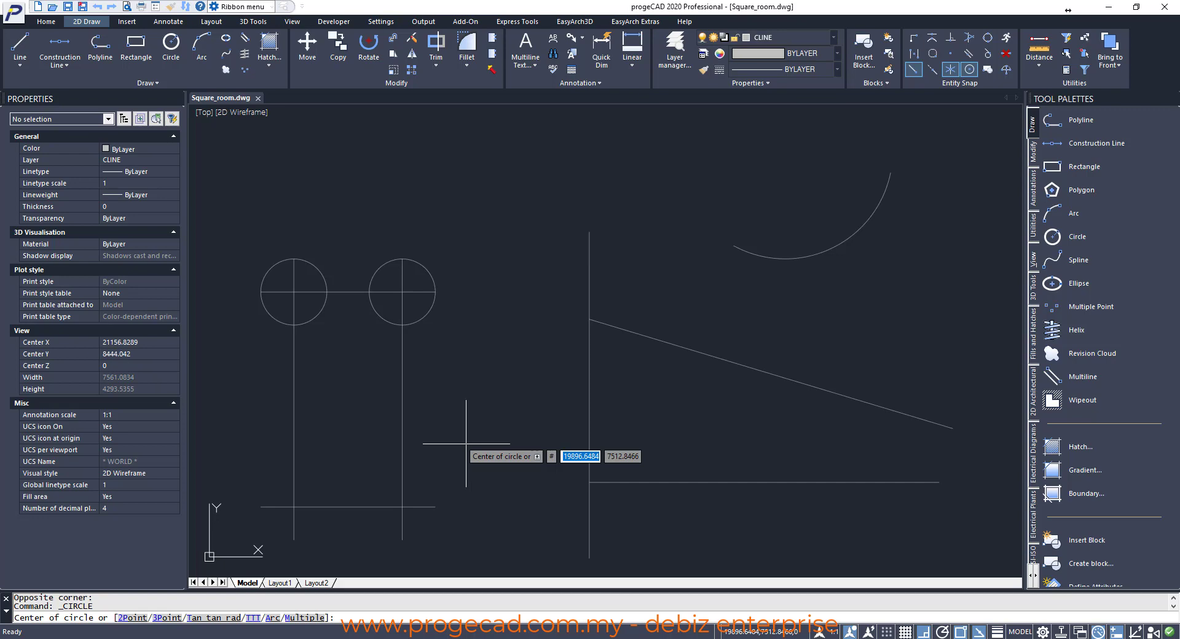
text(2)
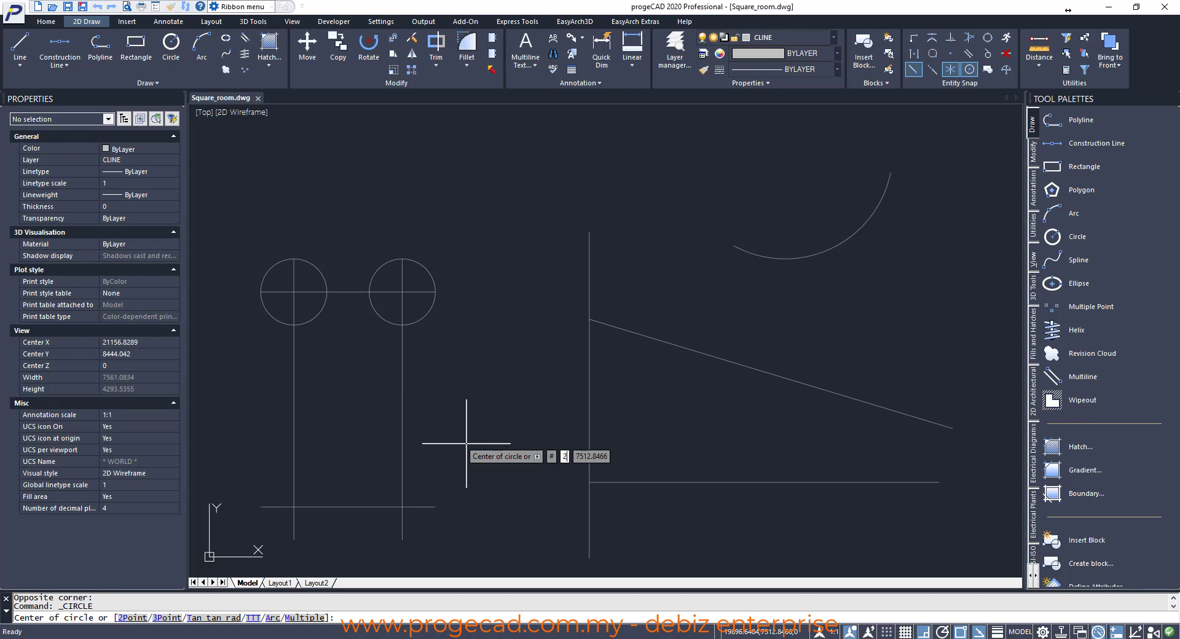
text(p)
key(Return)
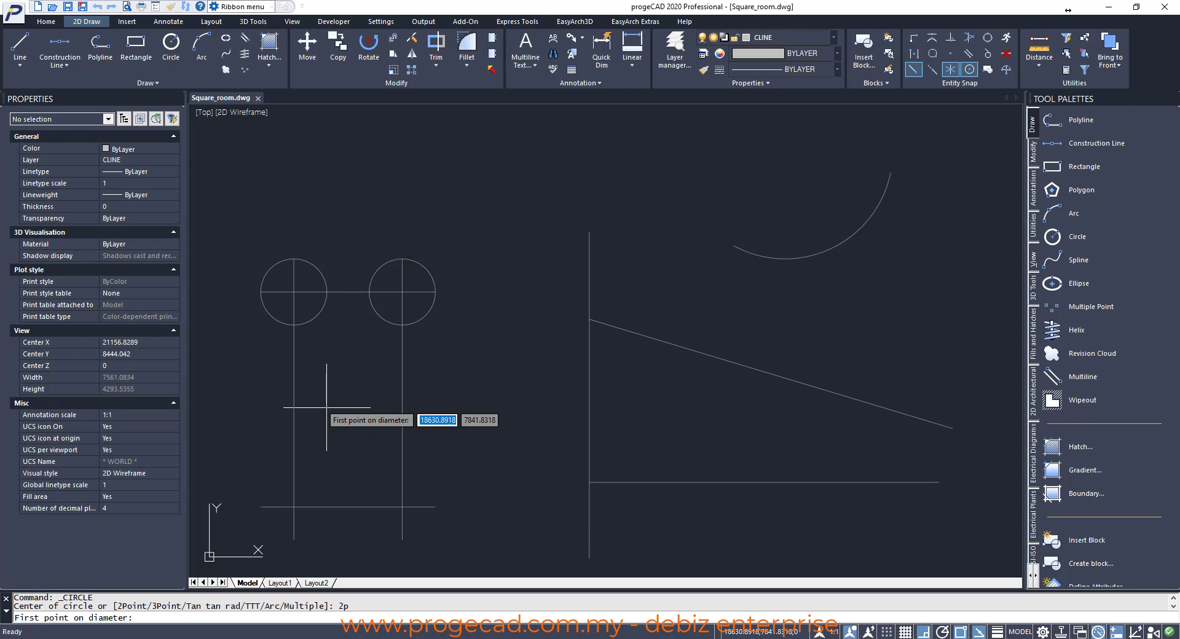
text(mid)
key(Return)
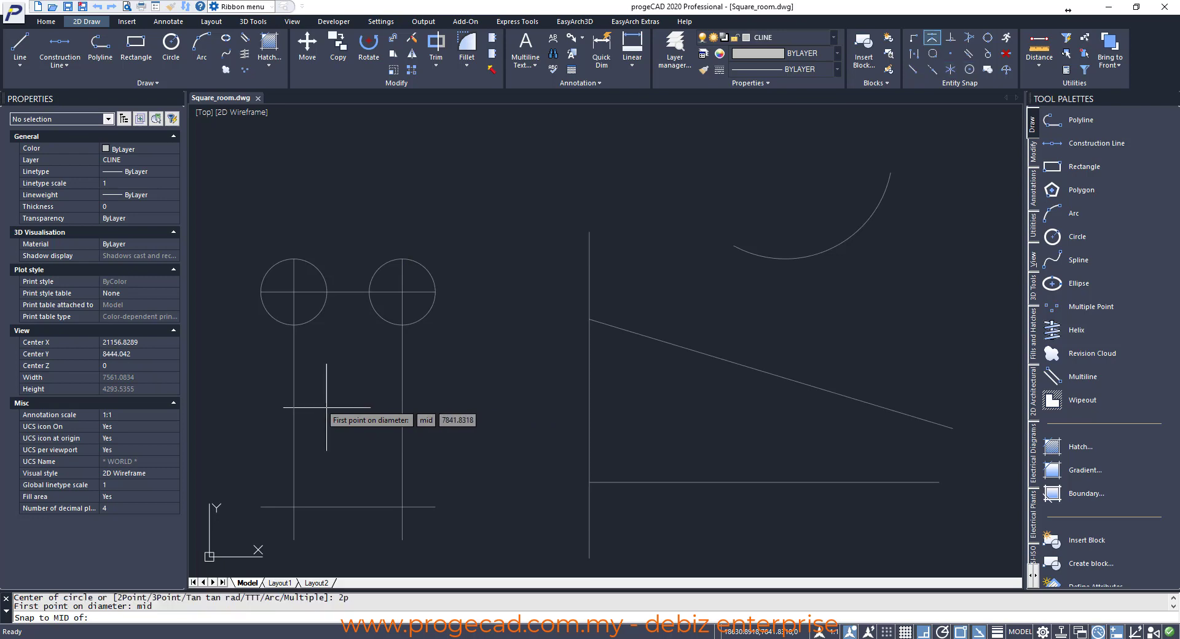
click(293, 403)
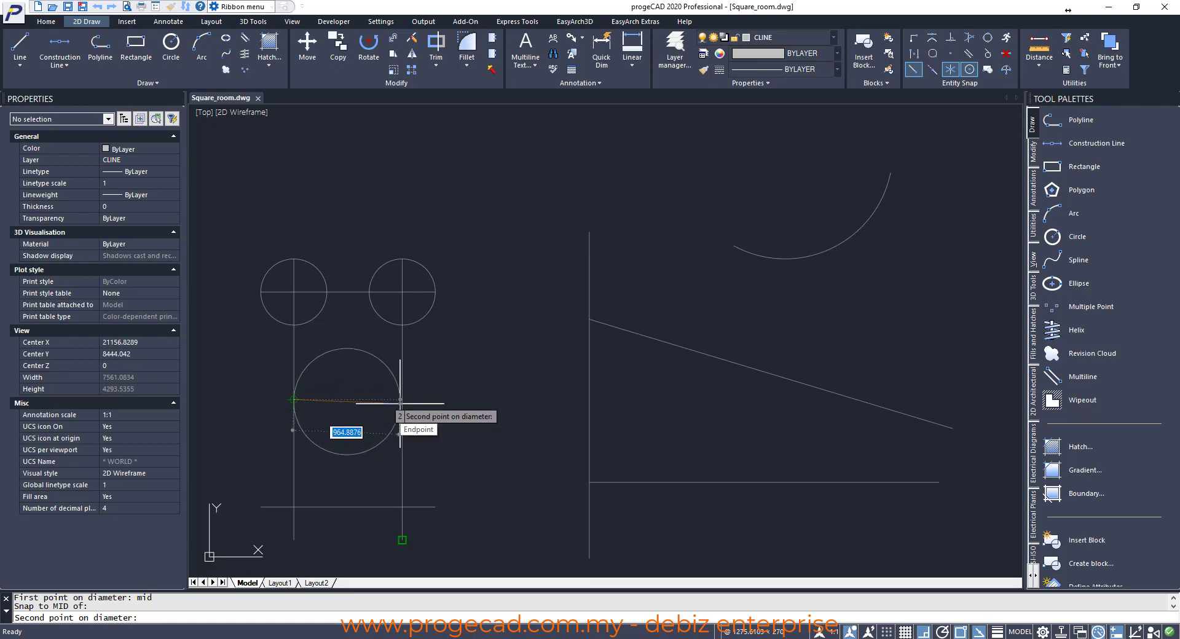
text(d)
key(Return)
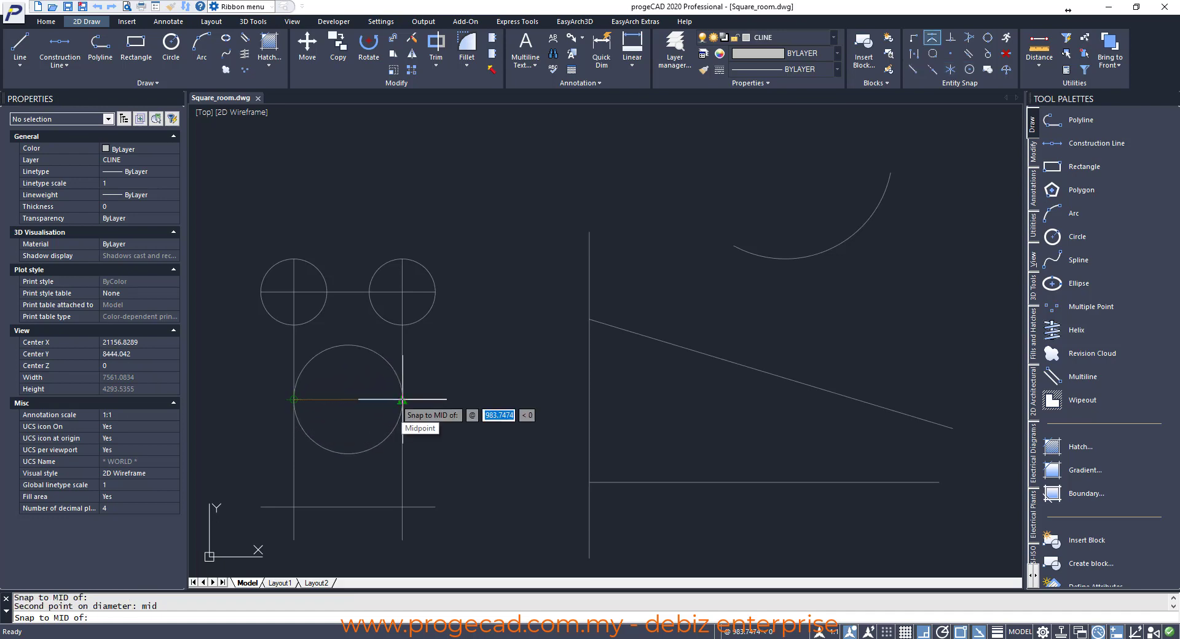
click(402, 400)
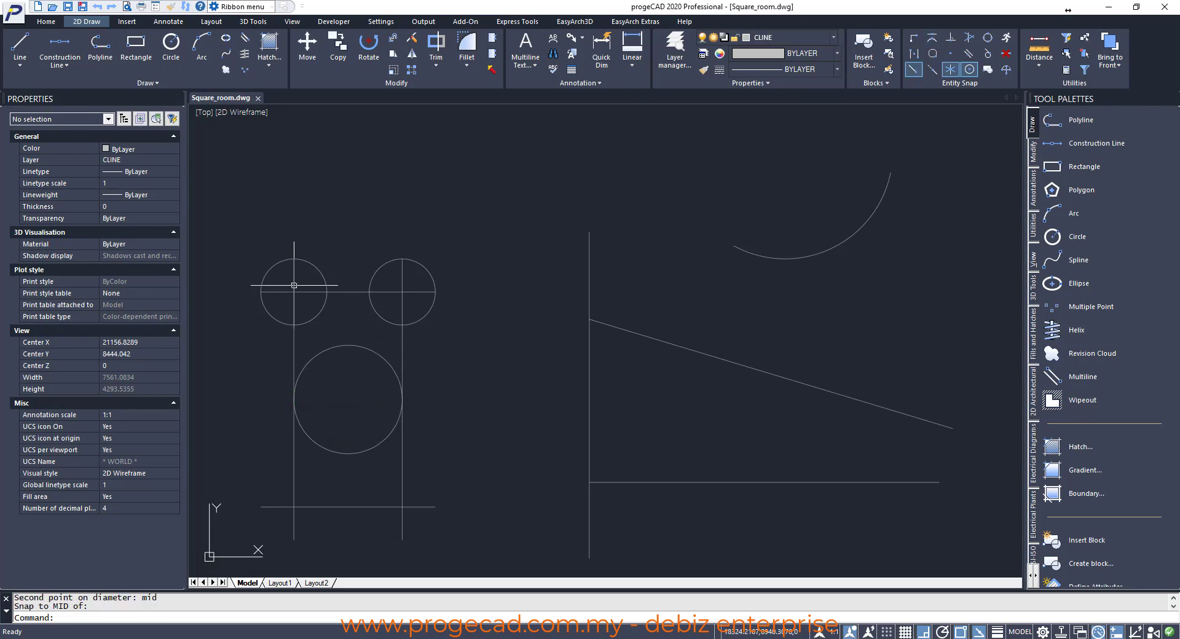
Step: Draw a vertical line from the midpoint of the upper horizontal line perpendicular to the lower horizontal line
text(z)
key(Return)
click(223, 229)
click(480, 542)
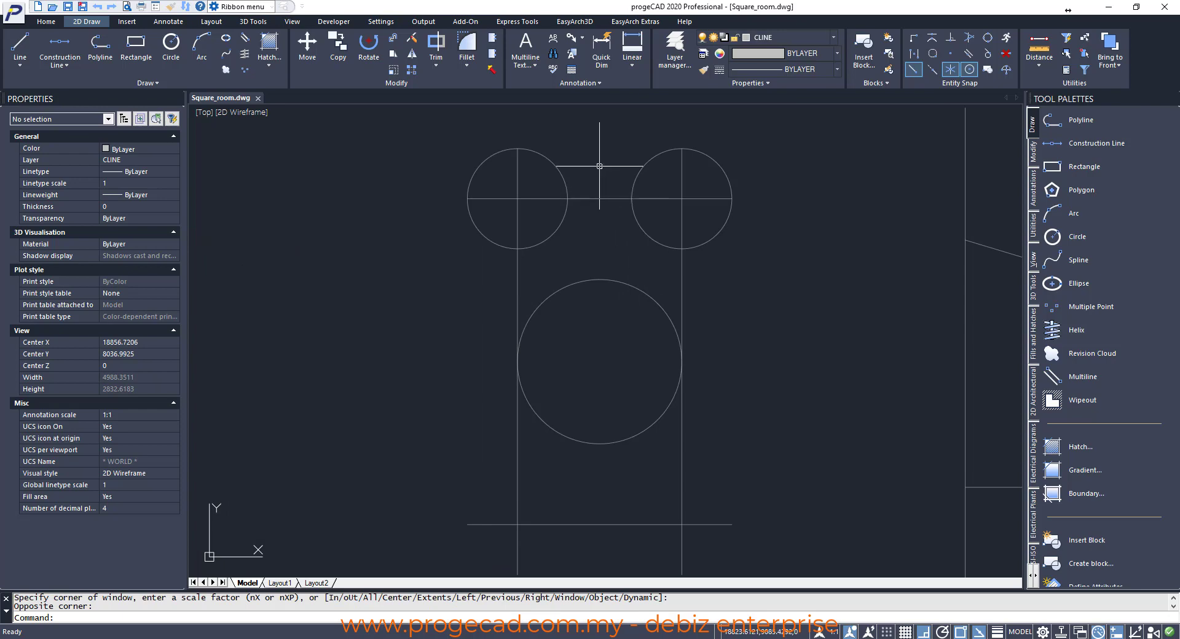
text(l)
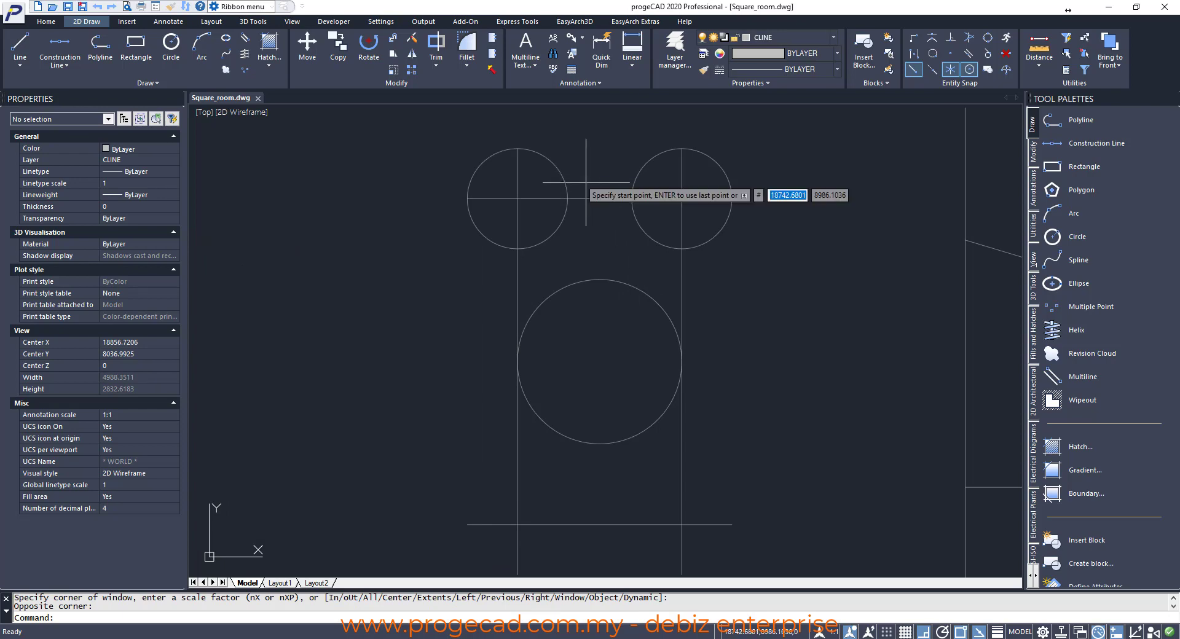
key(Return)
text(mid)
key(Return)
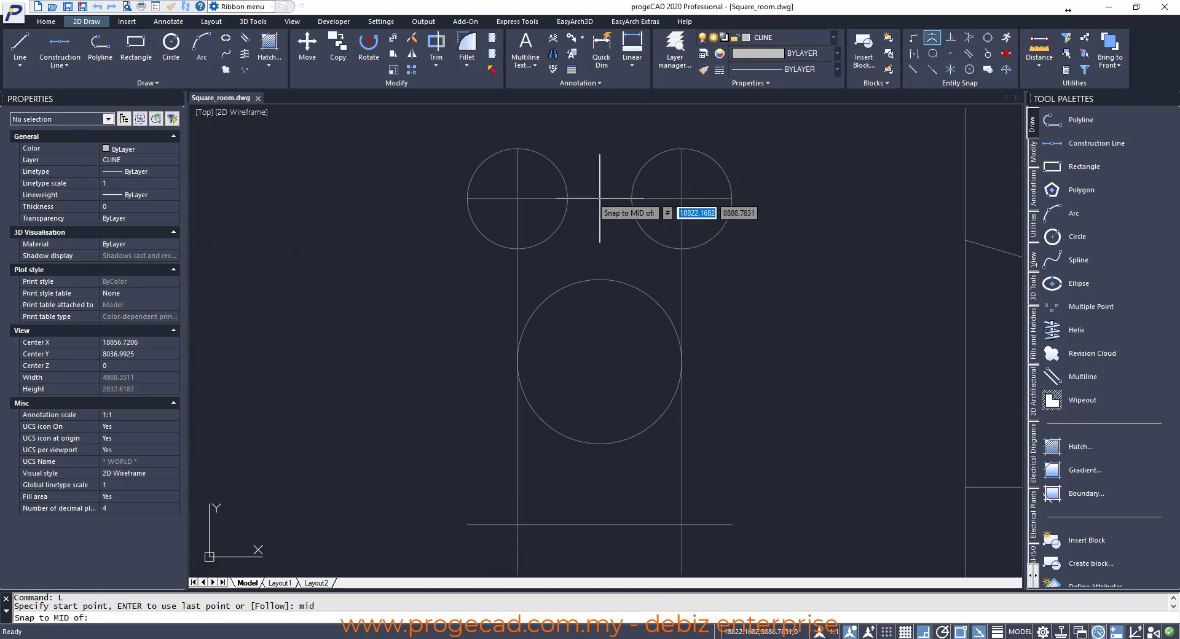
click(599, 199)
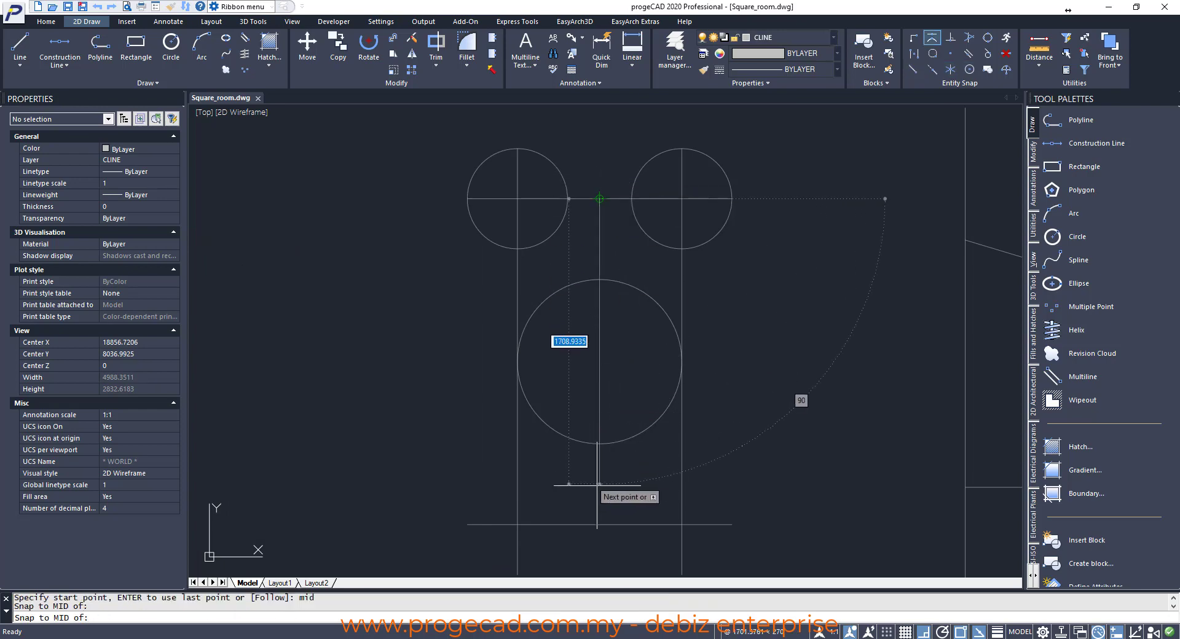
key(Return)
click(590, 523)
key(Return)
Step: Draw a horizontal line from the midpoint of the left vertical line perpendicular to the right vertical line
key(Return)
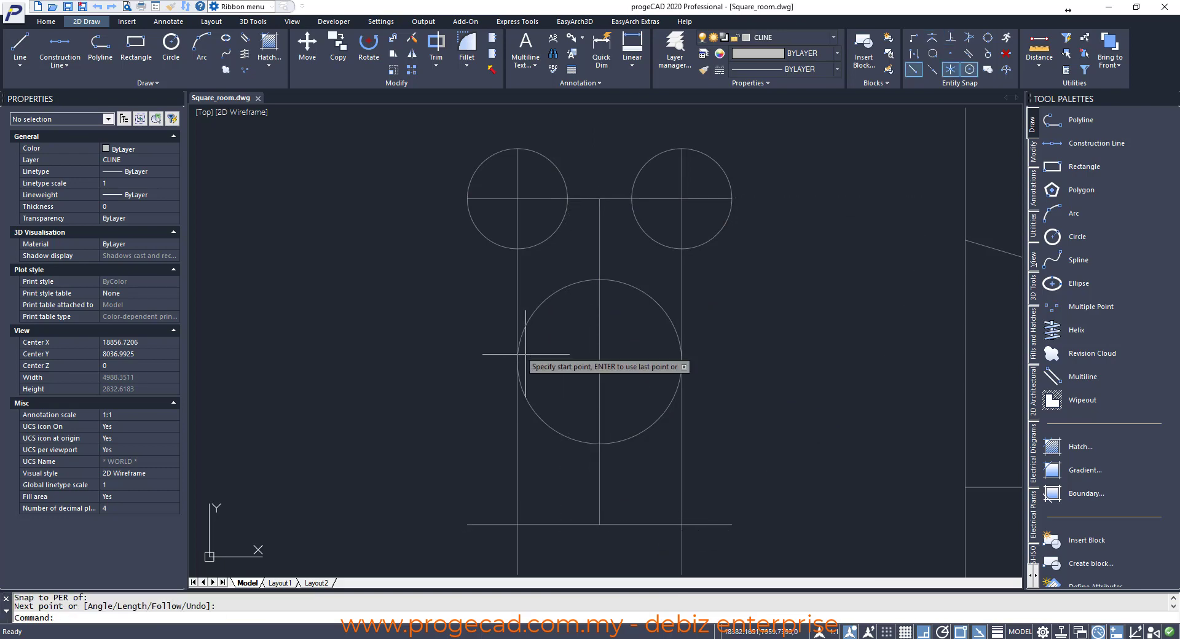
text(mi)
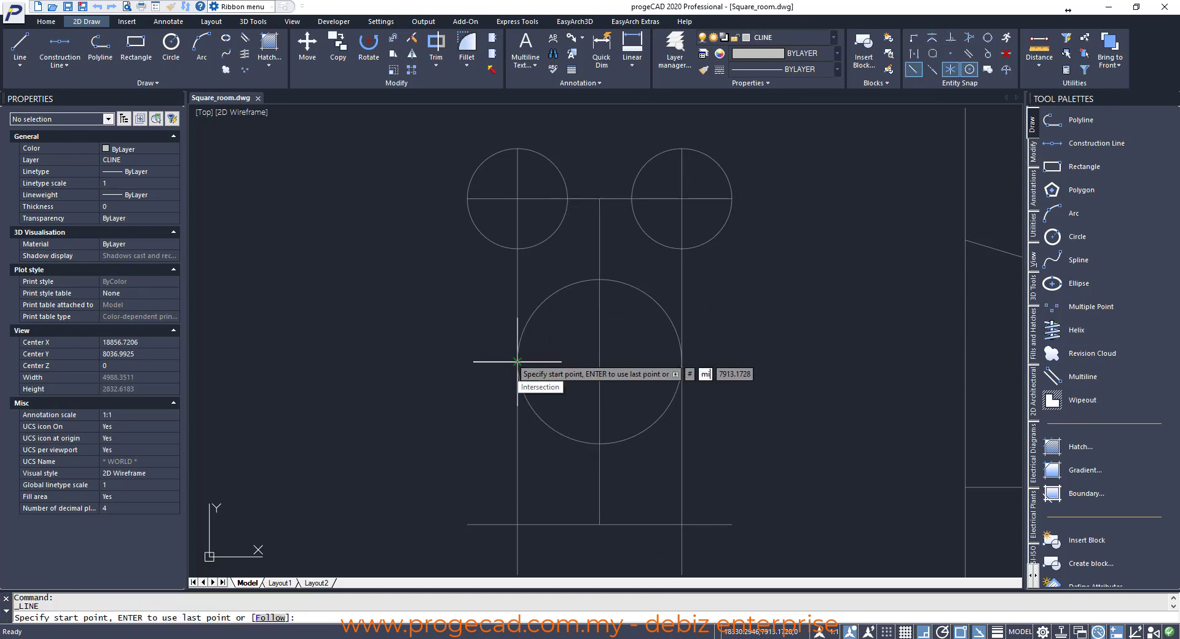
text(d)
key(Return)
click(517, 362)
text(p)
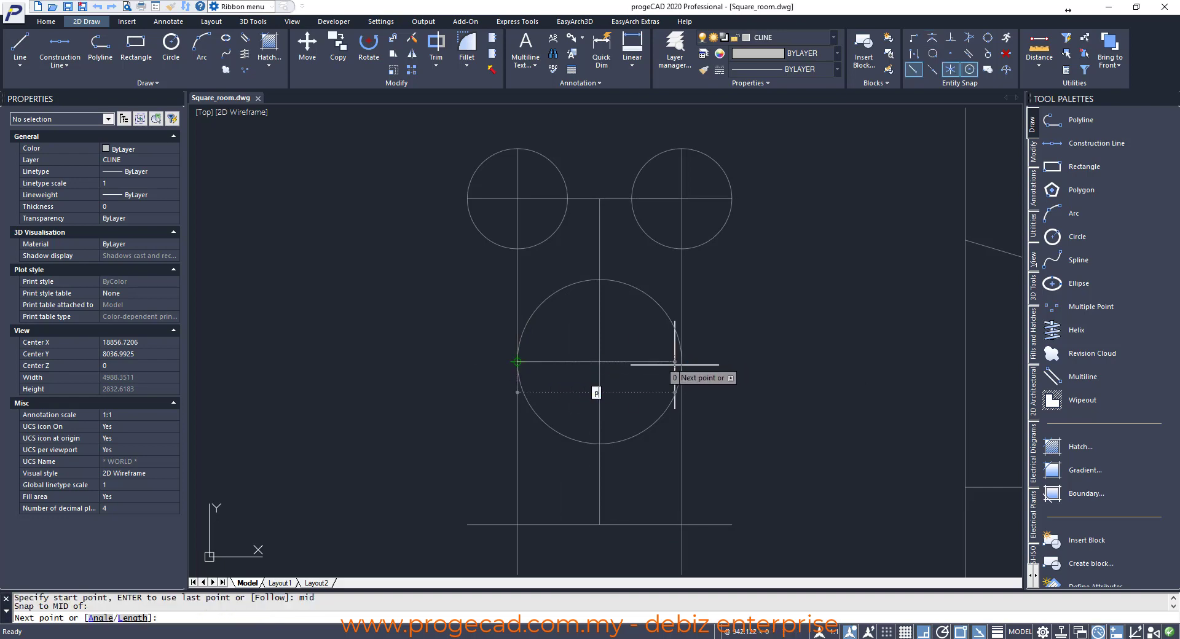
text(er)
key(Return)
click(680, 363)
key(Return)
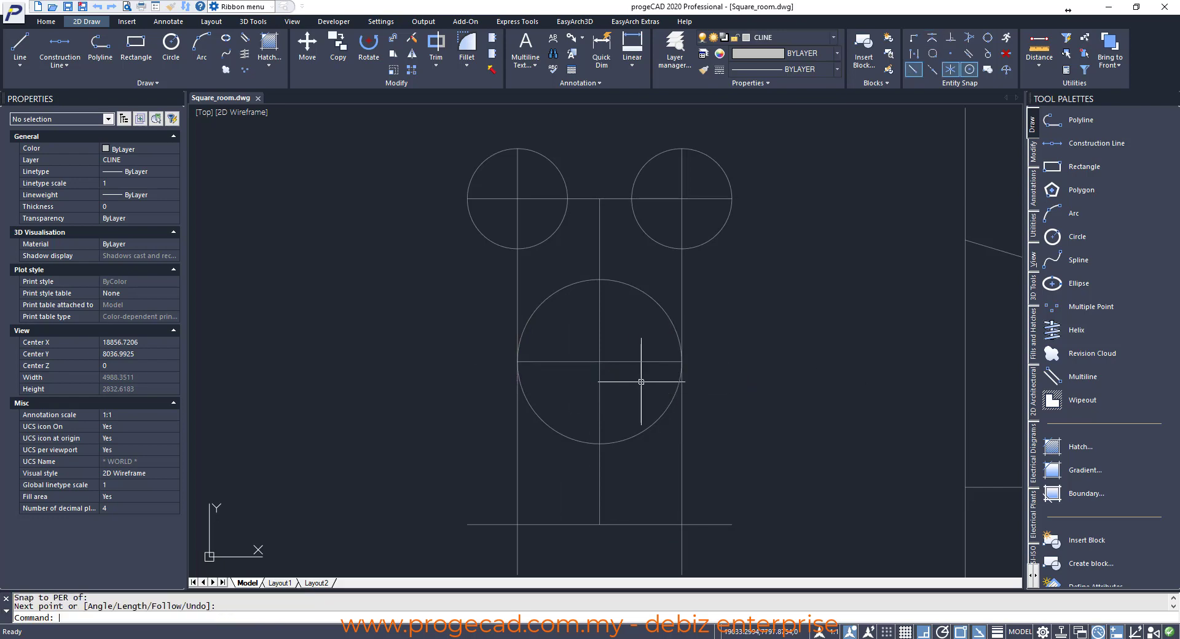
text(c)
key(Return)
click(599, 362)
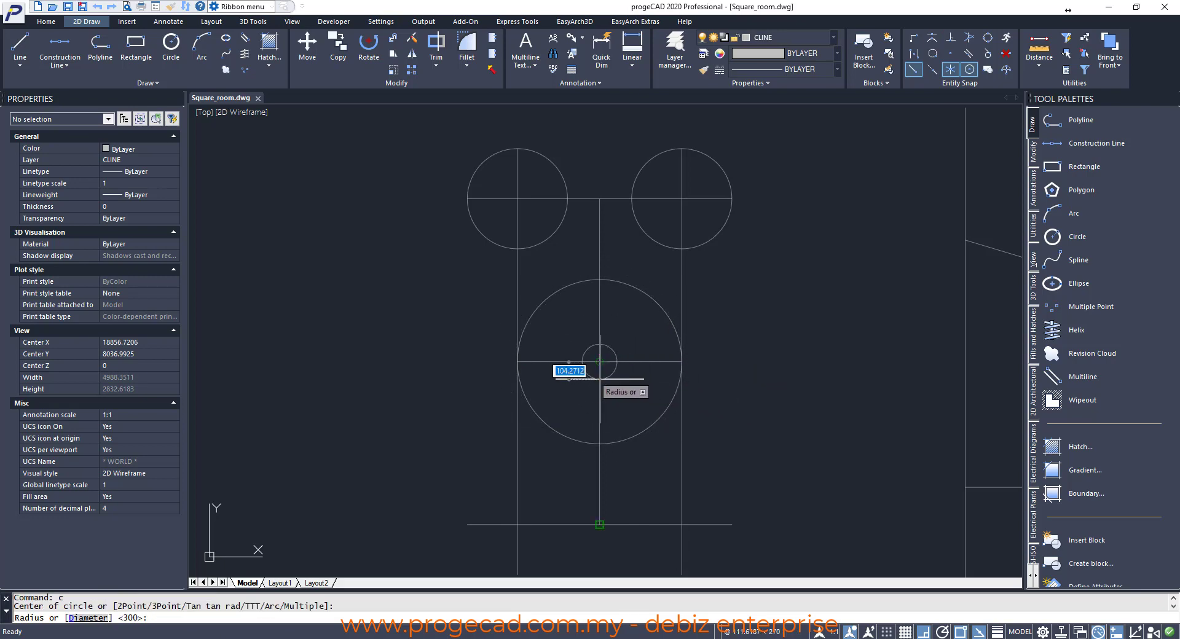
key(Escape)
Step: Erase the vertical and horizontal centre lines crossing inside the two-point circle
text(E)
key(Return)
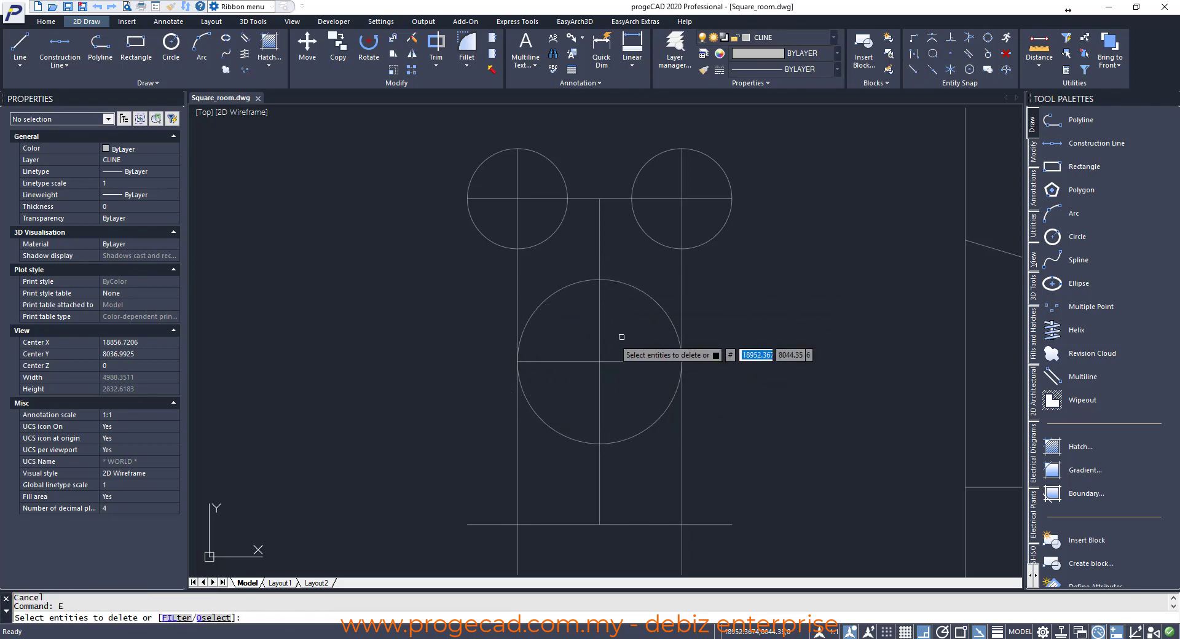
click(619, 346)
click(591, 379)
key(Return)
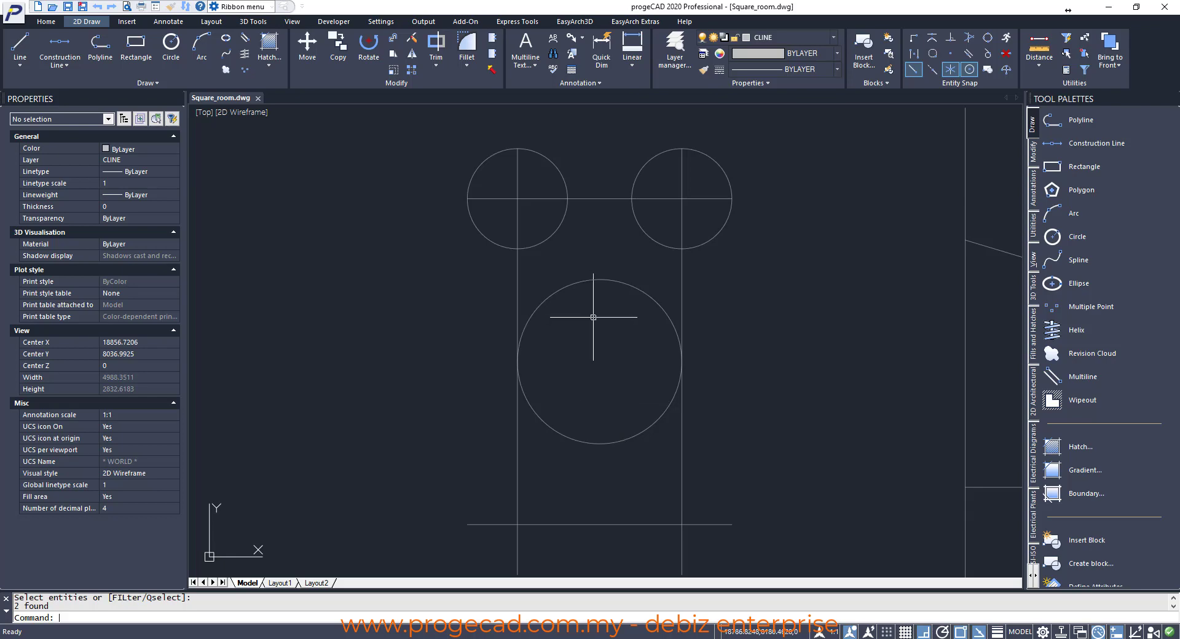
scroll(593, 317, down, 5)
text(Z)
key(Return)
click(477, 236)
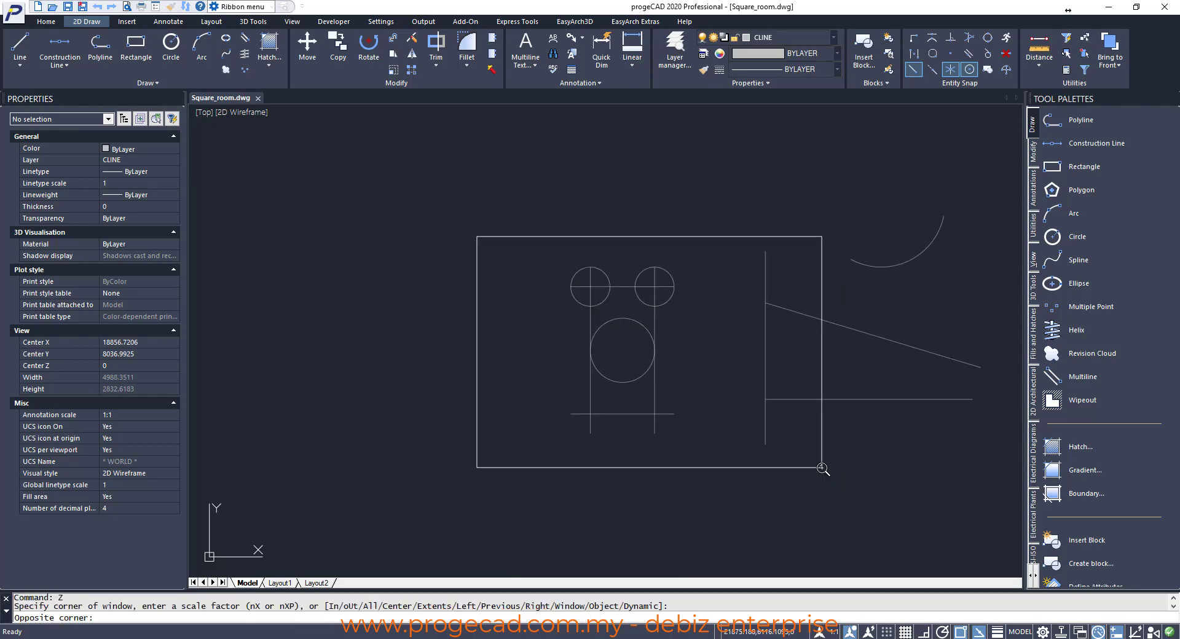
click(821, 468)
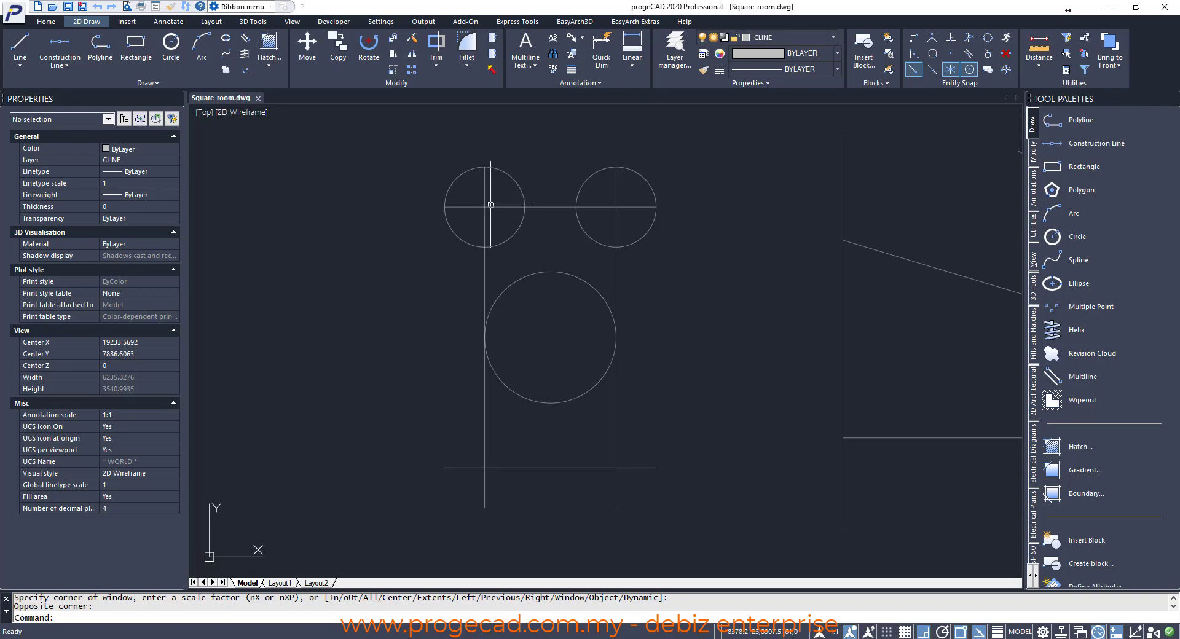
click(548, 207)
click(554, 467)
key(Escape)
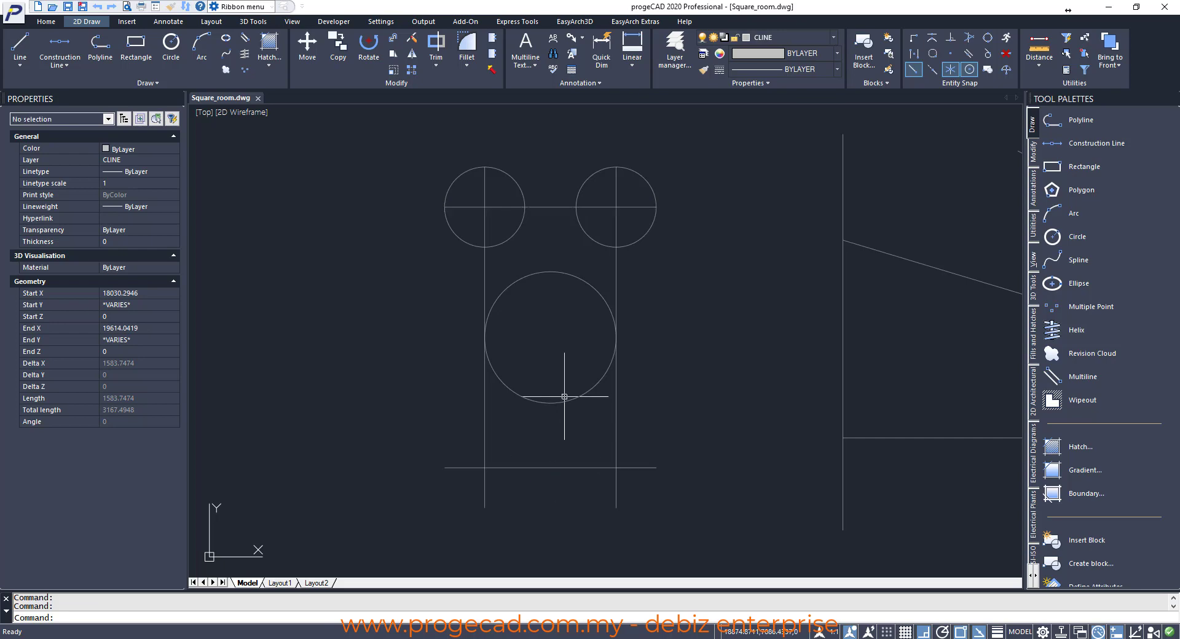
Step: Draw a two-point circle whose diameter runs from the midpoint of the grid's lower horizontal line to the midpoint of its upper horizontal line
text(c)
key(Return)
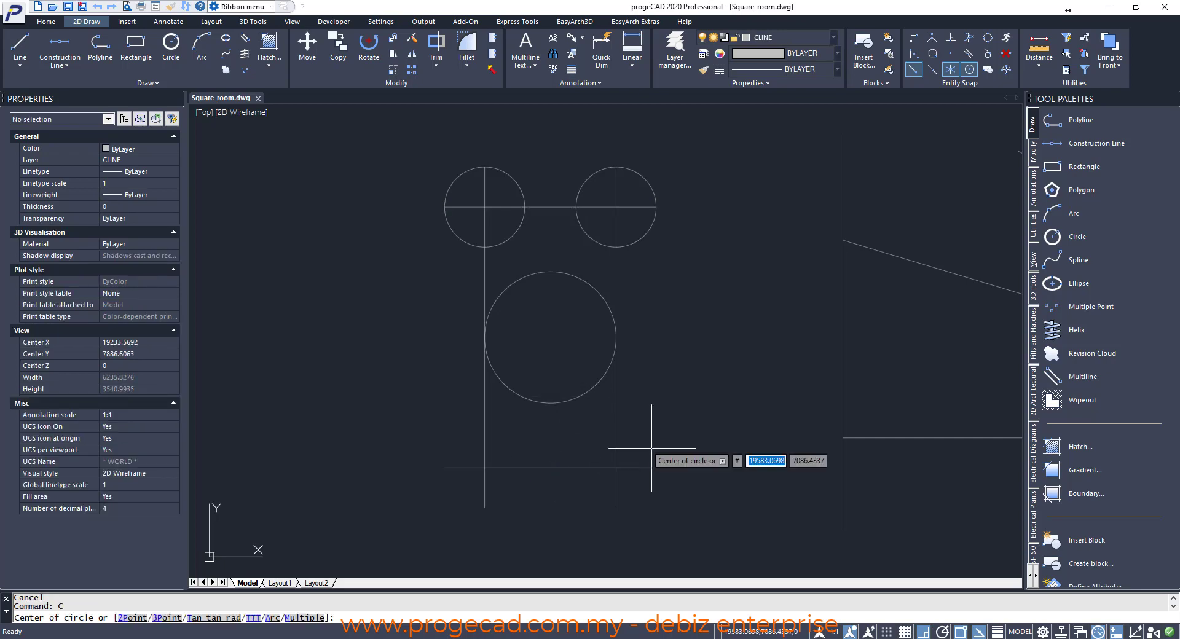
text(2)
key(Return)
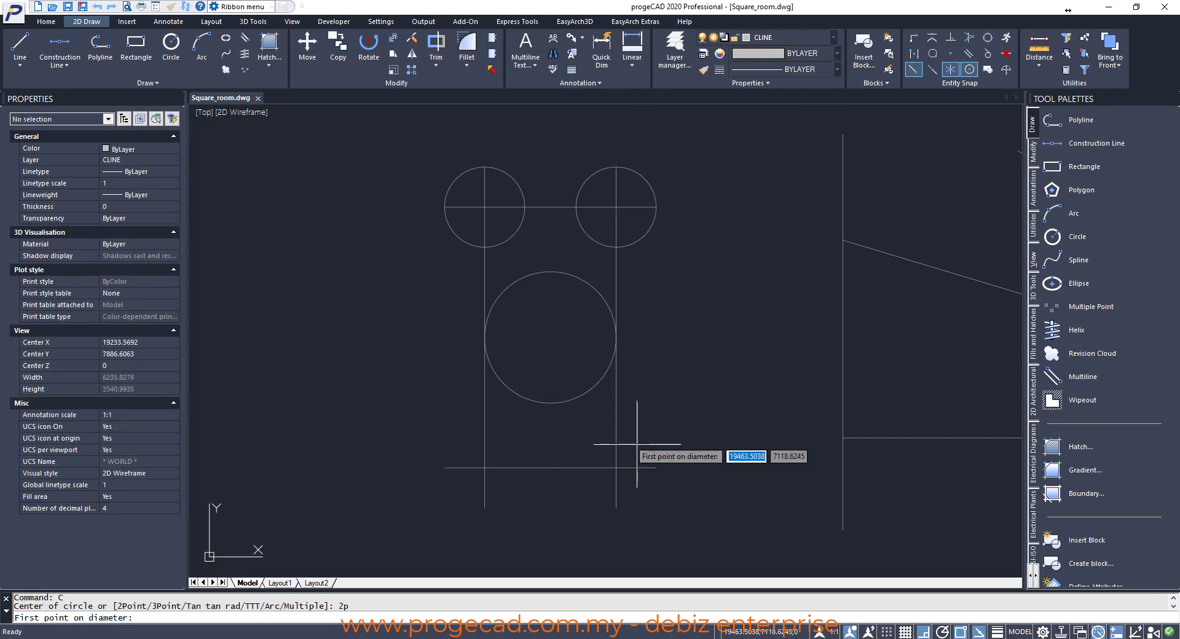
text(mid)
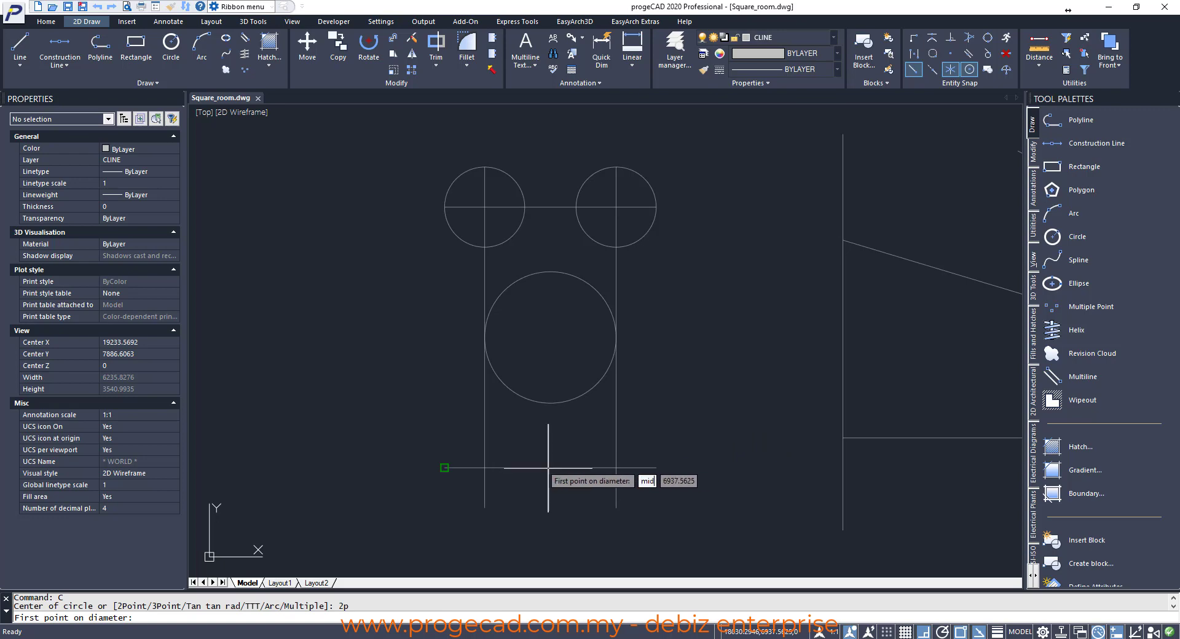
key(Return)
click(550, 468)
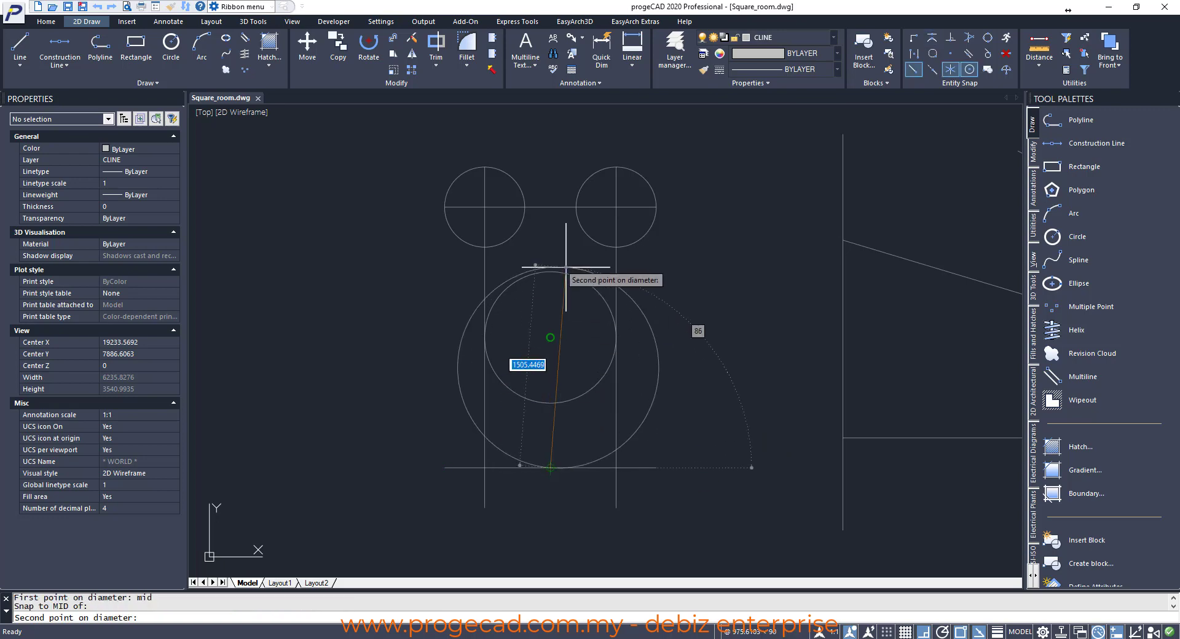
text(mid)
key(Return)
click(553, 207)
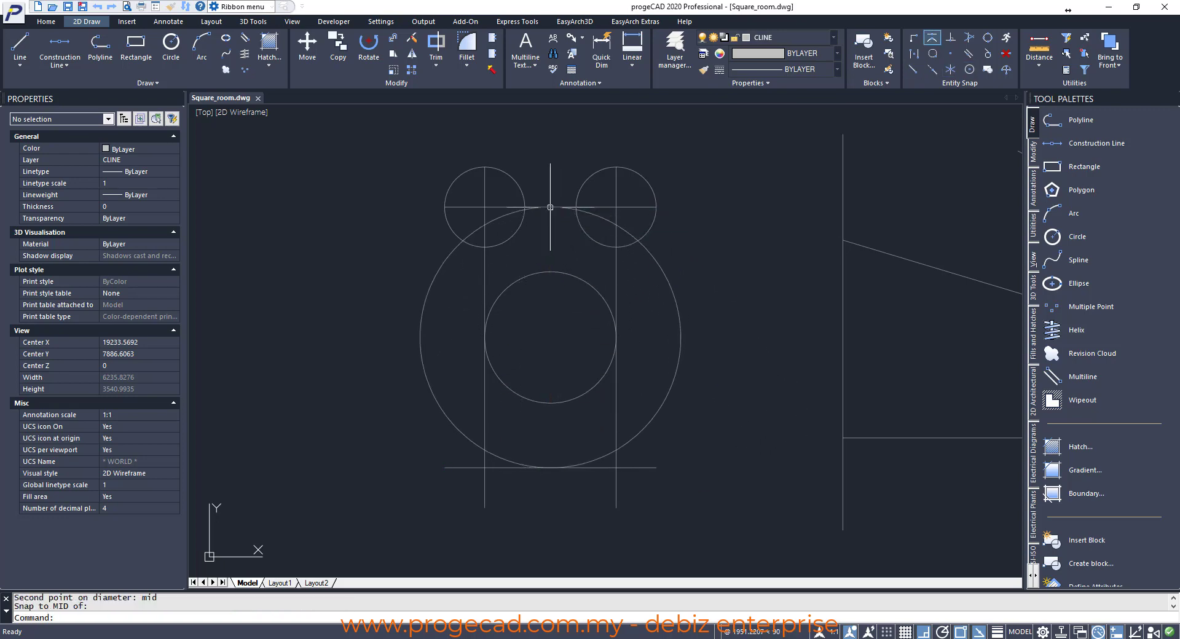
key(Return)
click(330, 130)
key(Escape)
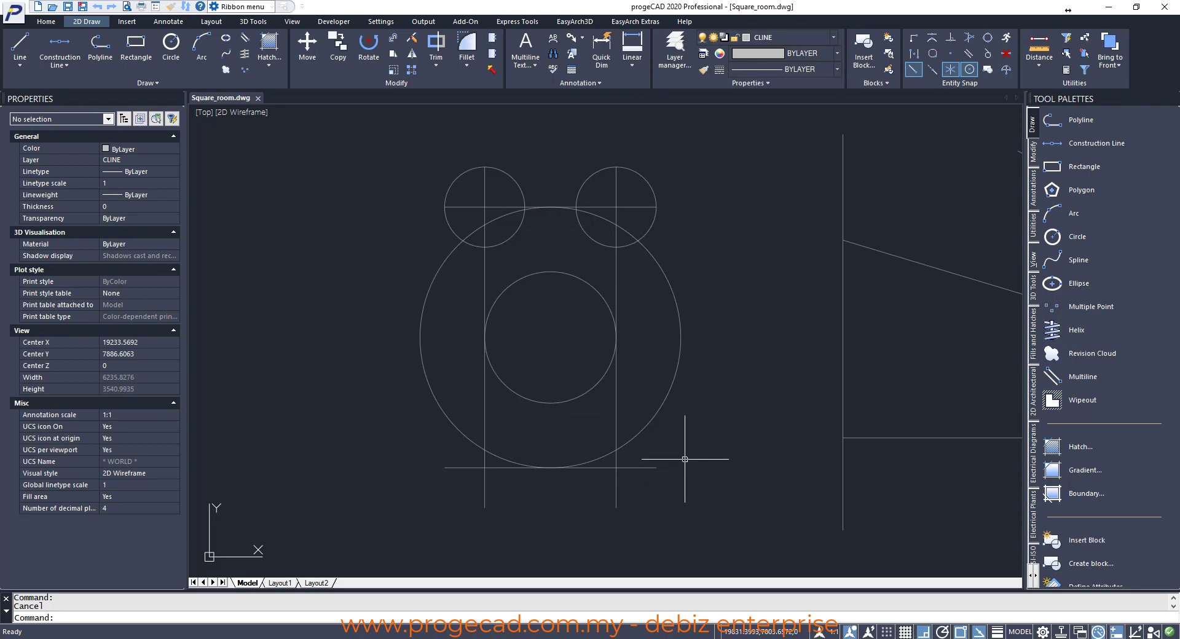
Step: Draw a three-point circle through the grid's lower-left, lower-right and upper-right line intersections
scroll(685, 459, down, 4)
click(940, 516)
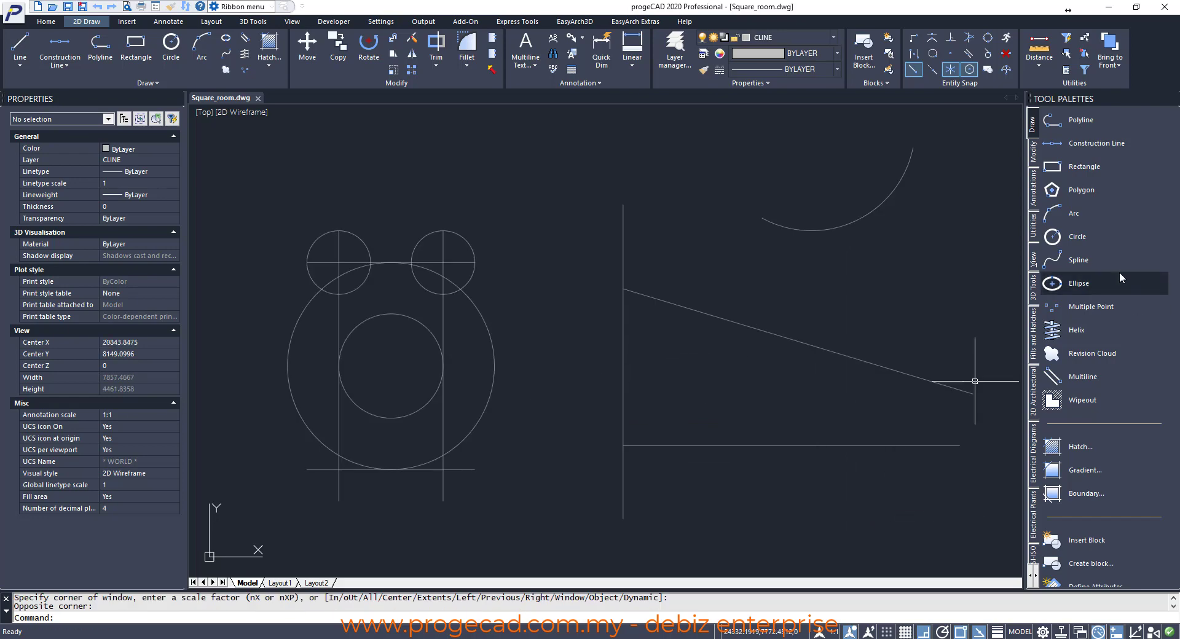
click(1094, 241)
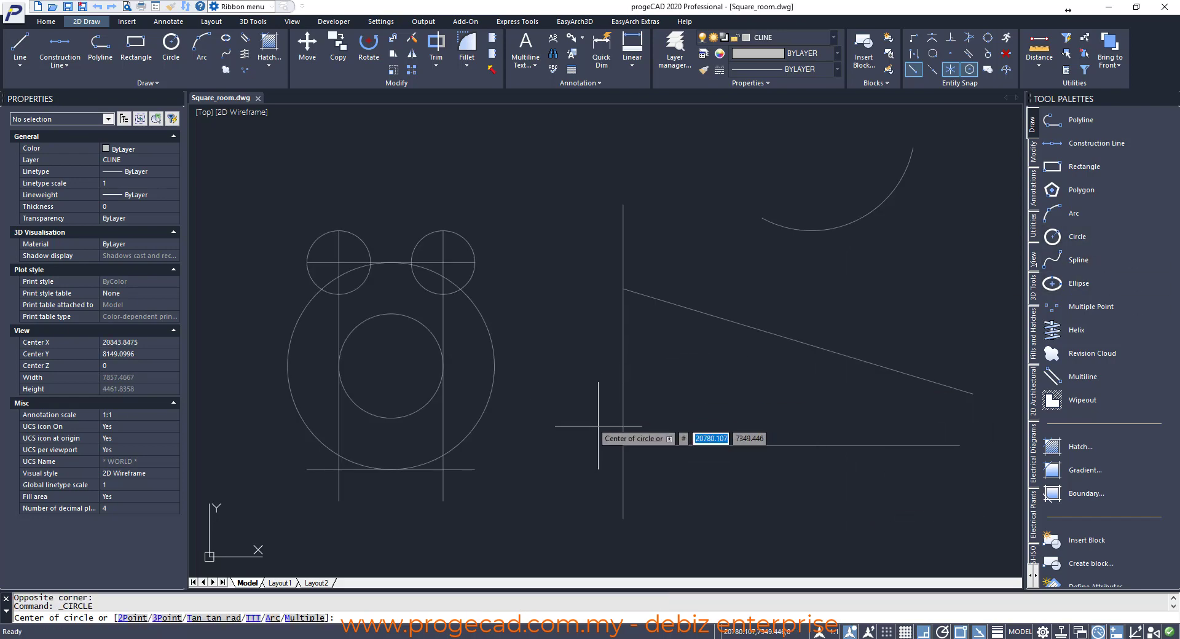
text(3p)
key(Return)
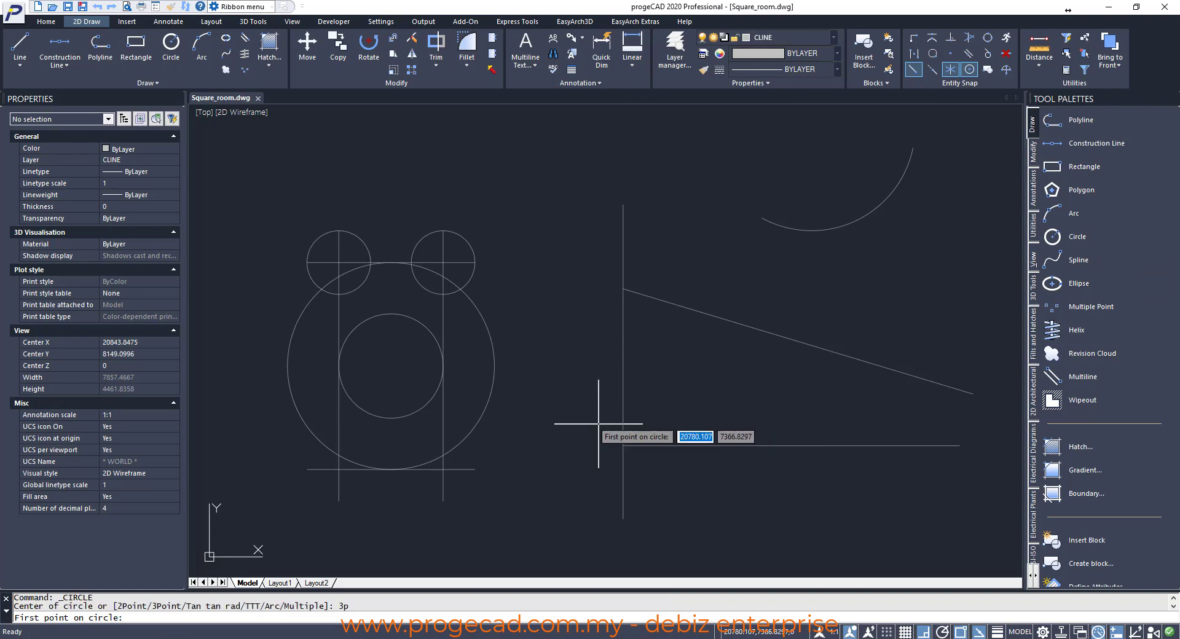
click(338, 470)
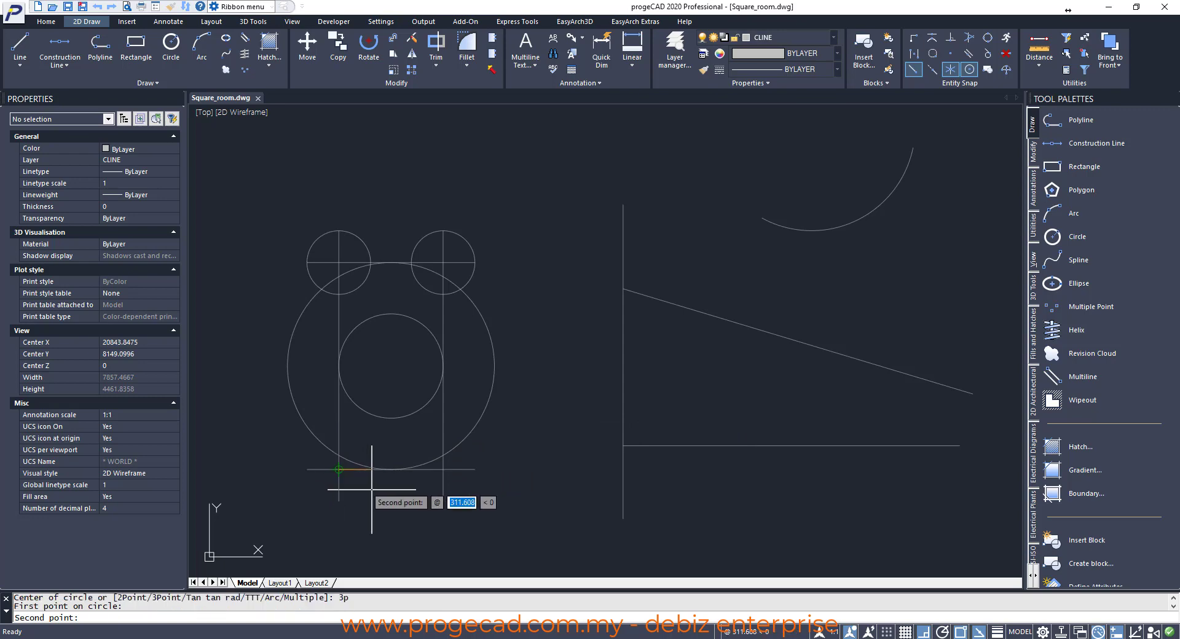
click(442, 469)
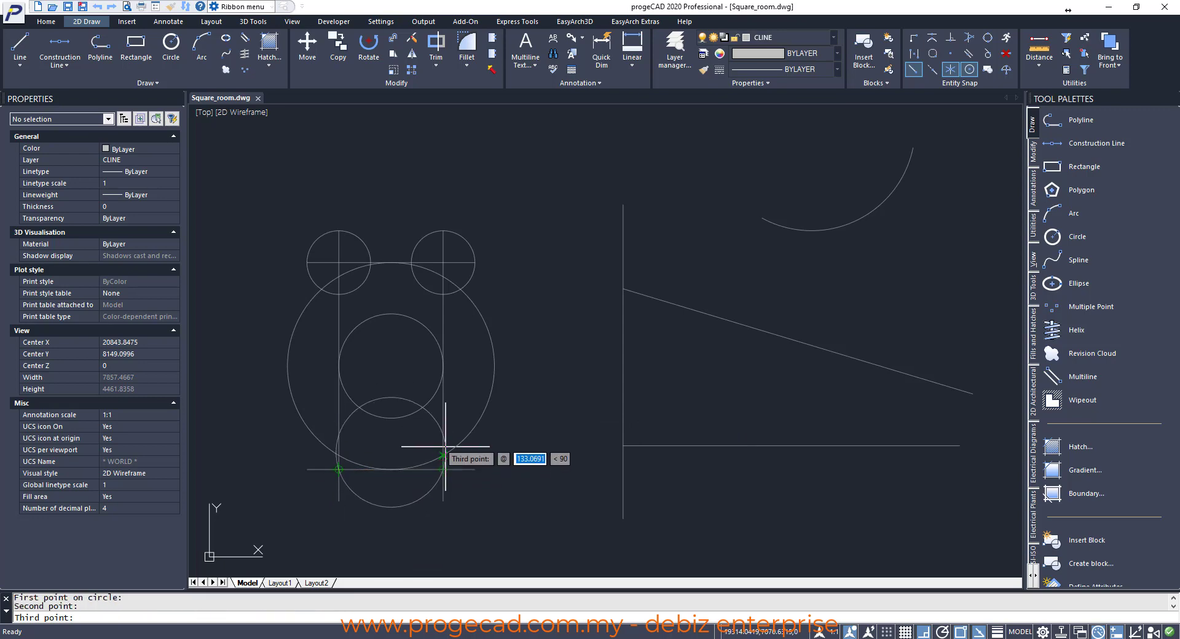
click(442, 262)
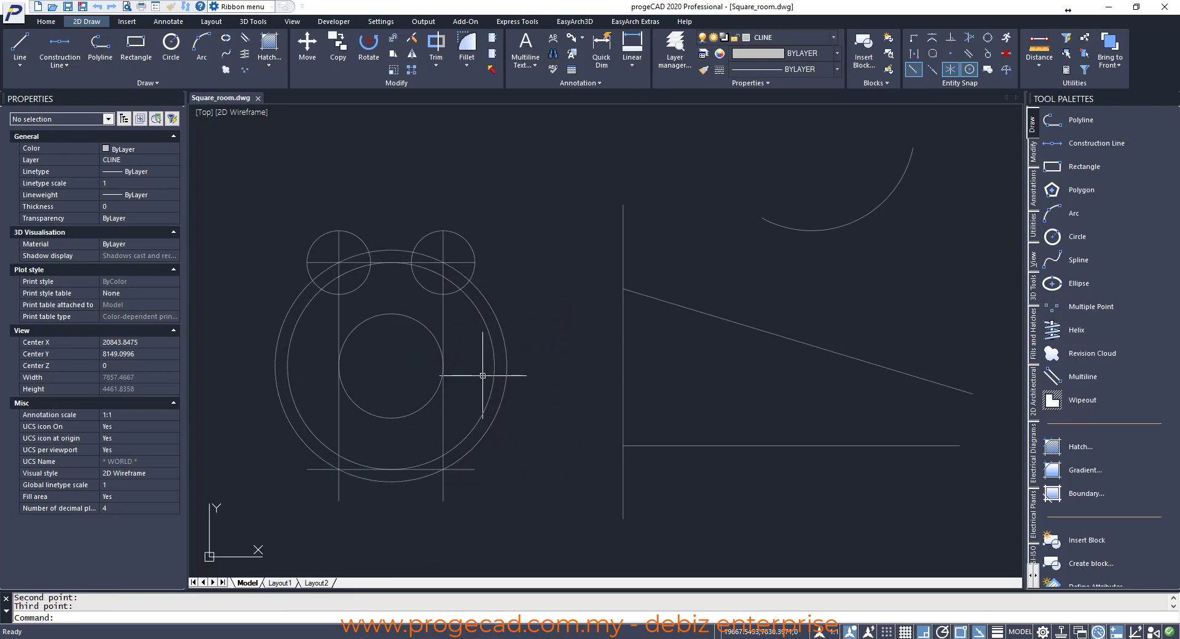
Step: Erase the two small corner circles and both two-point circles, leaving the three-point circle on the grid
text(E)
key(Return)
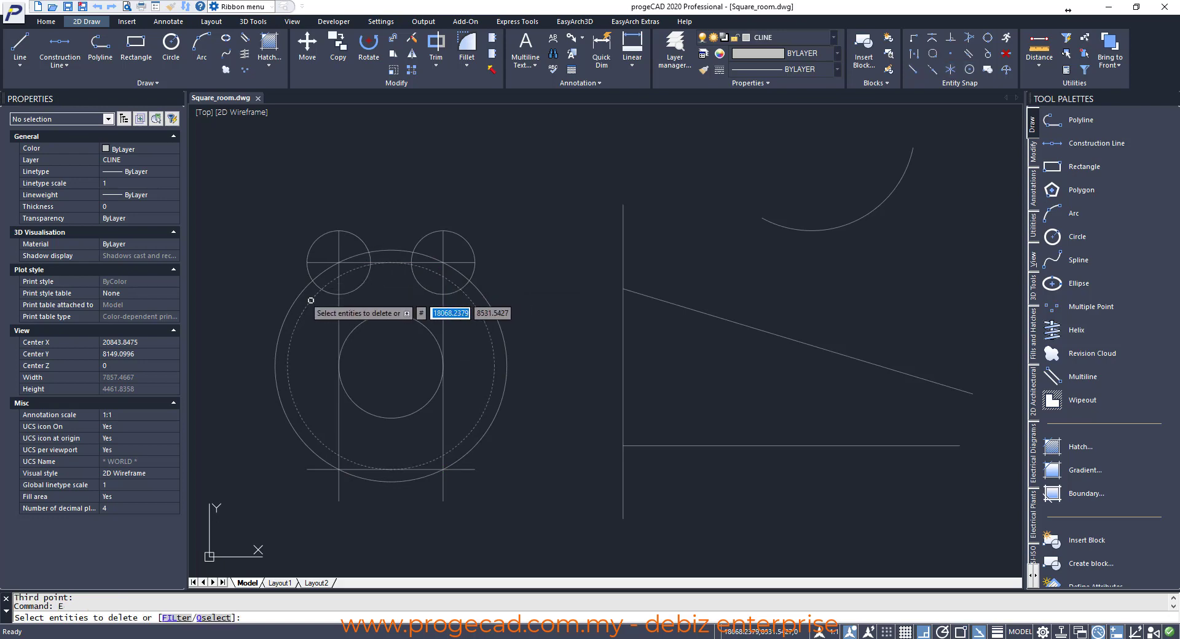
click(311, 301)
click(355, 291)
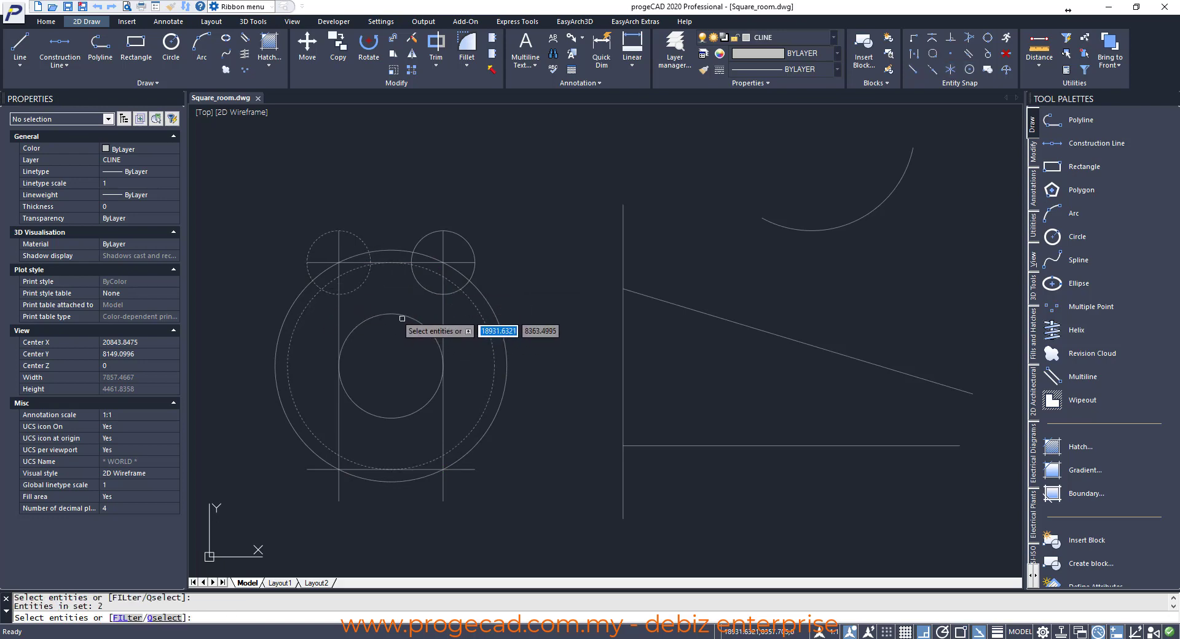
click(402, 318)
click(415, 288)
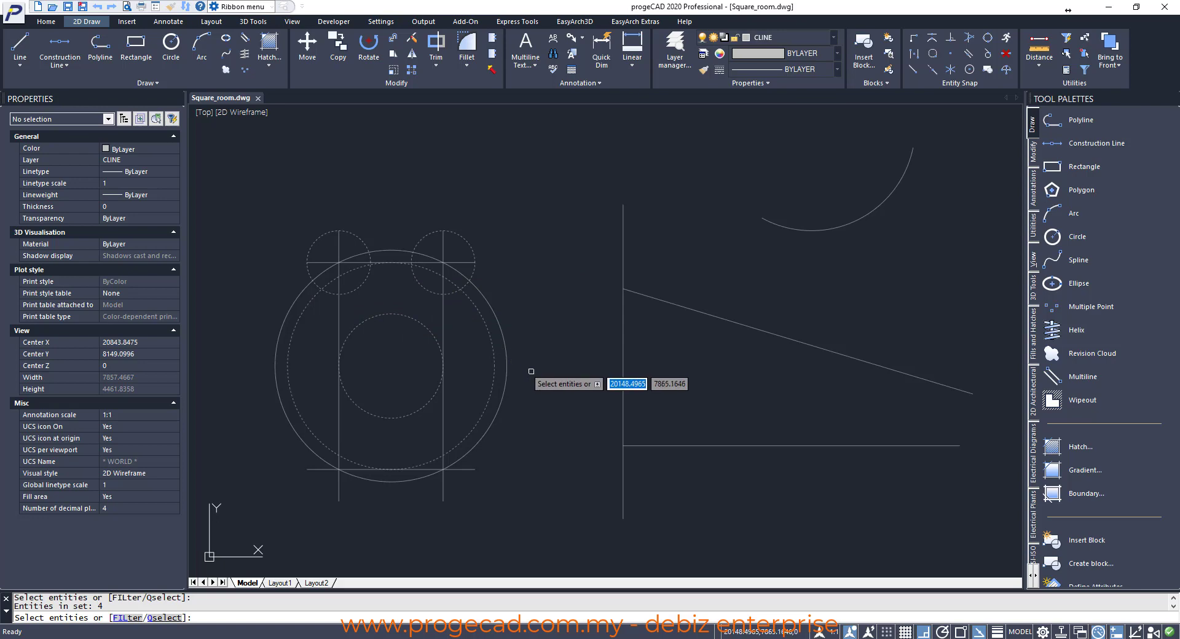
key(Return)
Step: Offset the grid's upper horizontal line downward by a distance of 300
text(z)
key(Return)
click(232, 197)
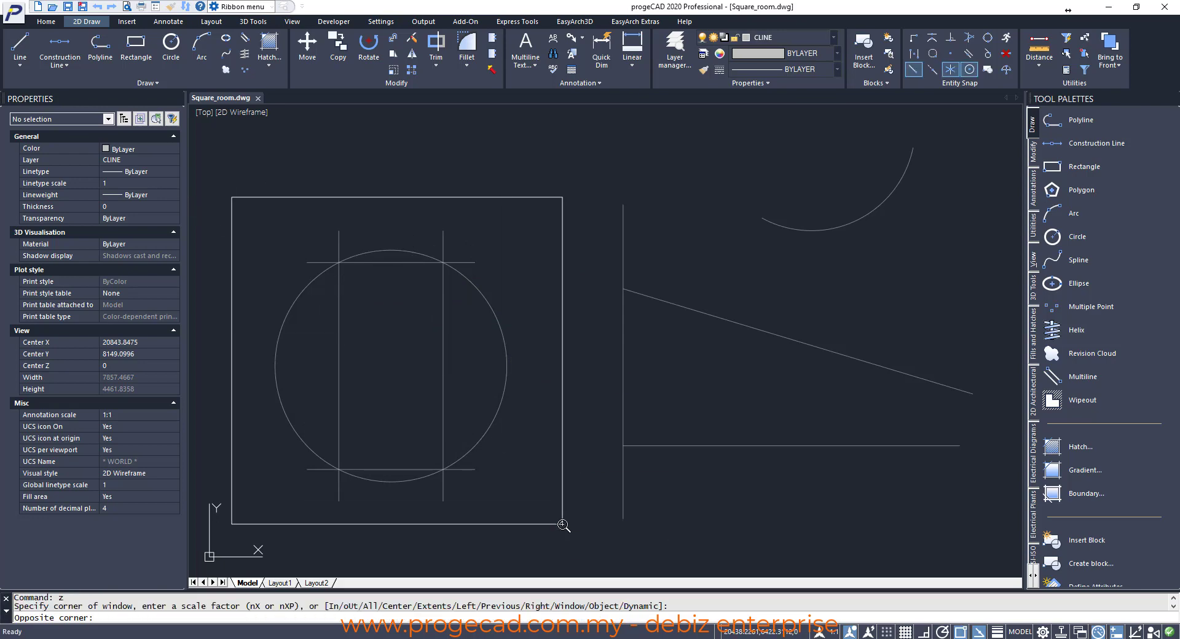
click(563, 525)
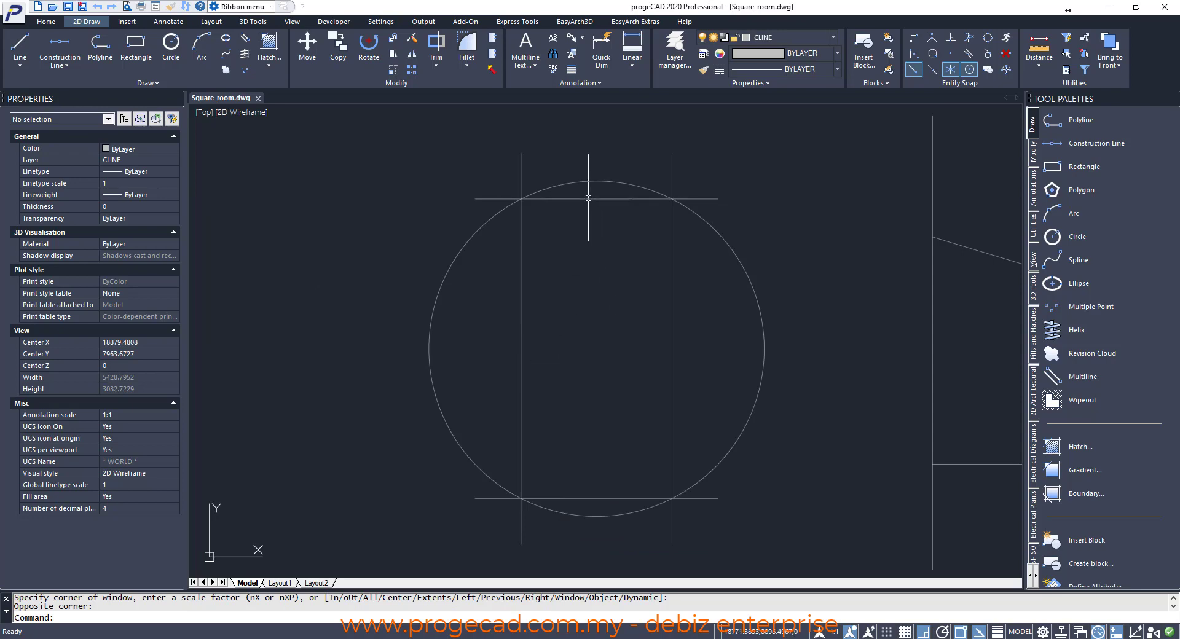
text(o)
key(Return)
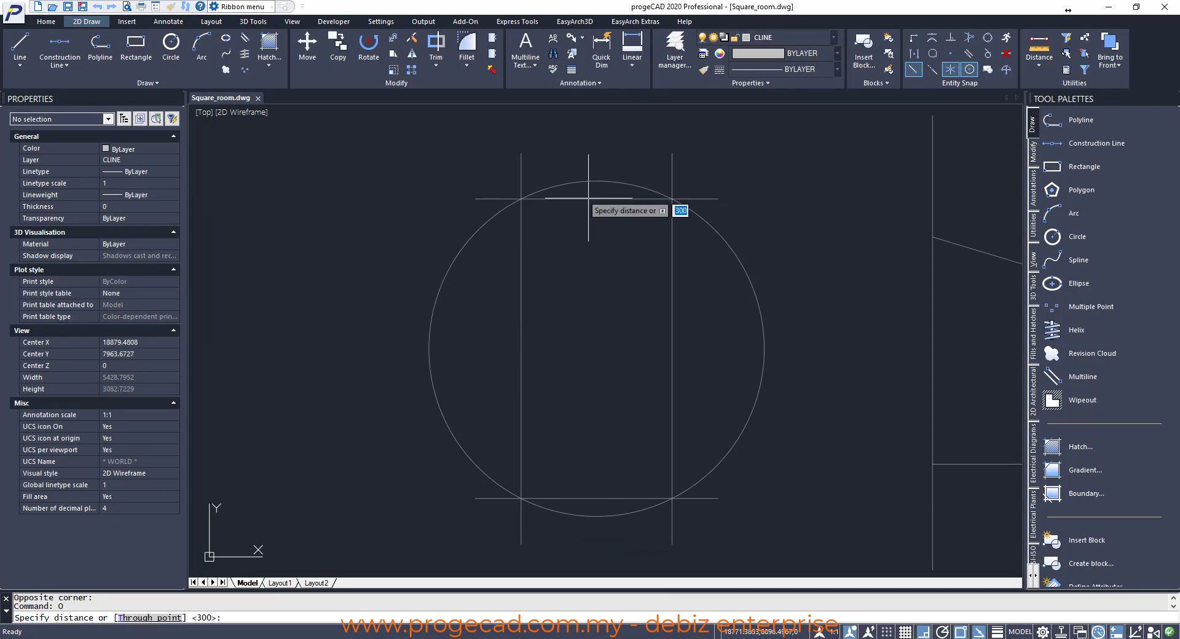
key(Return)
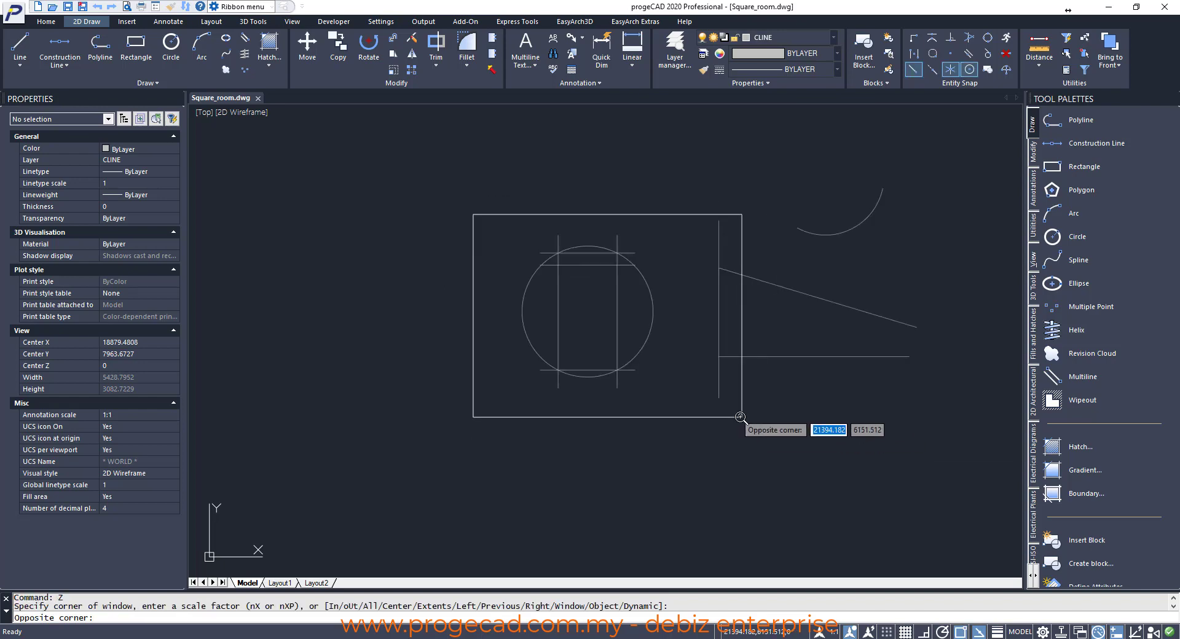
click(762, 424)
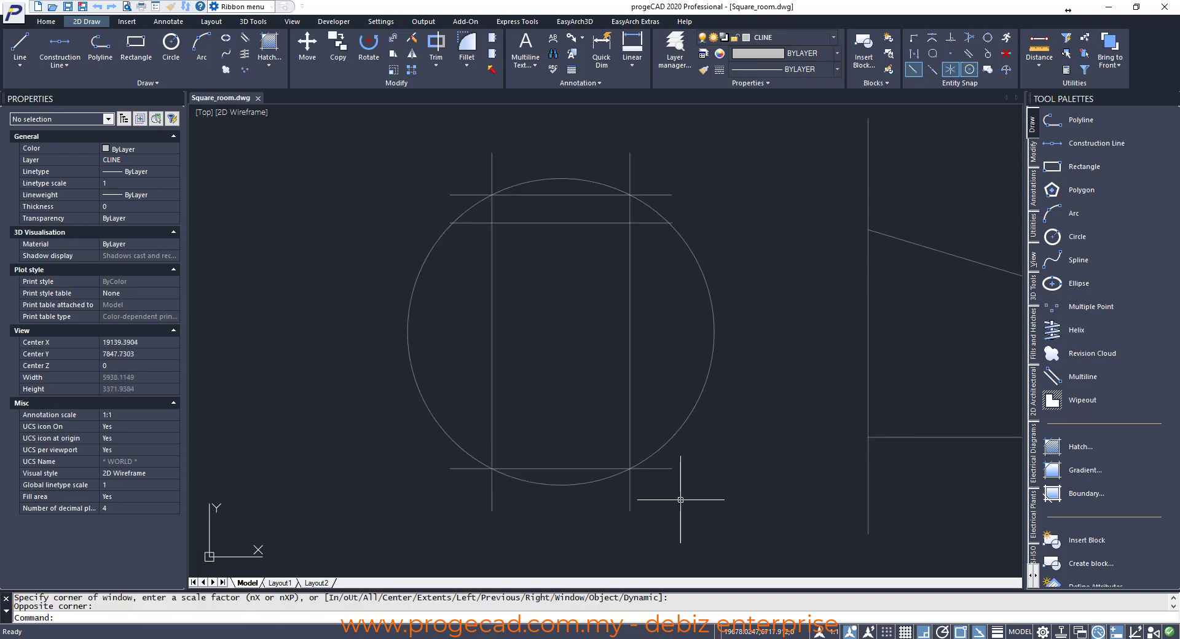
Step: Draw a three-point circle through the grid's two lower intersections and the midpoint of the offset horizontal line
text(C)
key(Return)
text(3p)
key(Return)
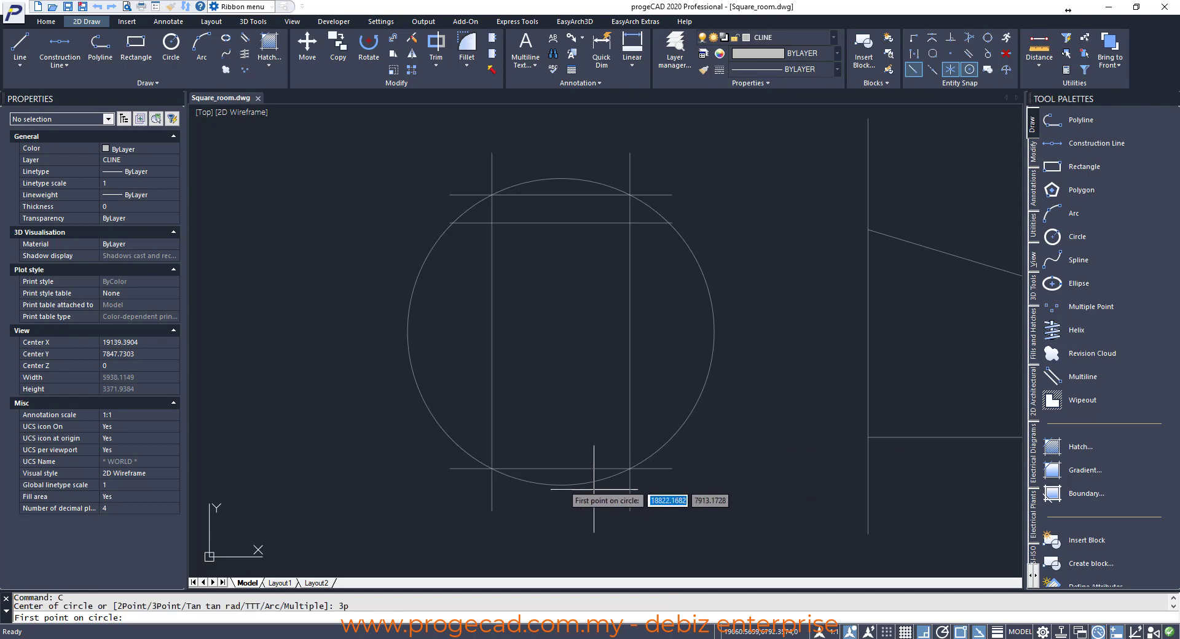
click(492, 469)
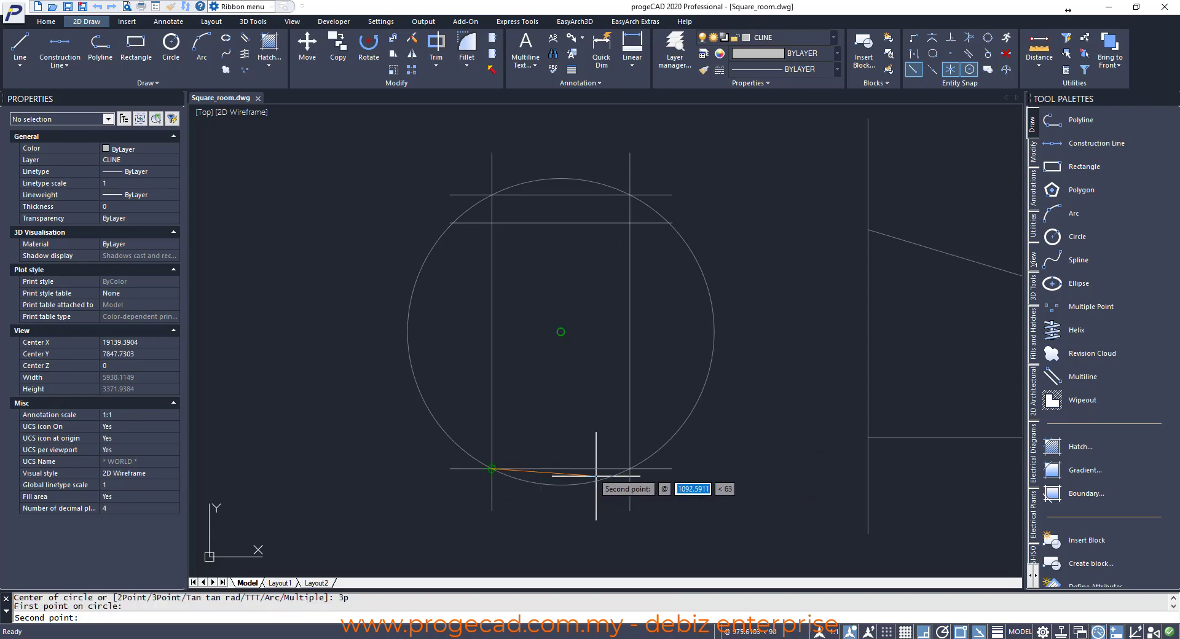
click(629, 469)
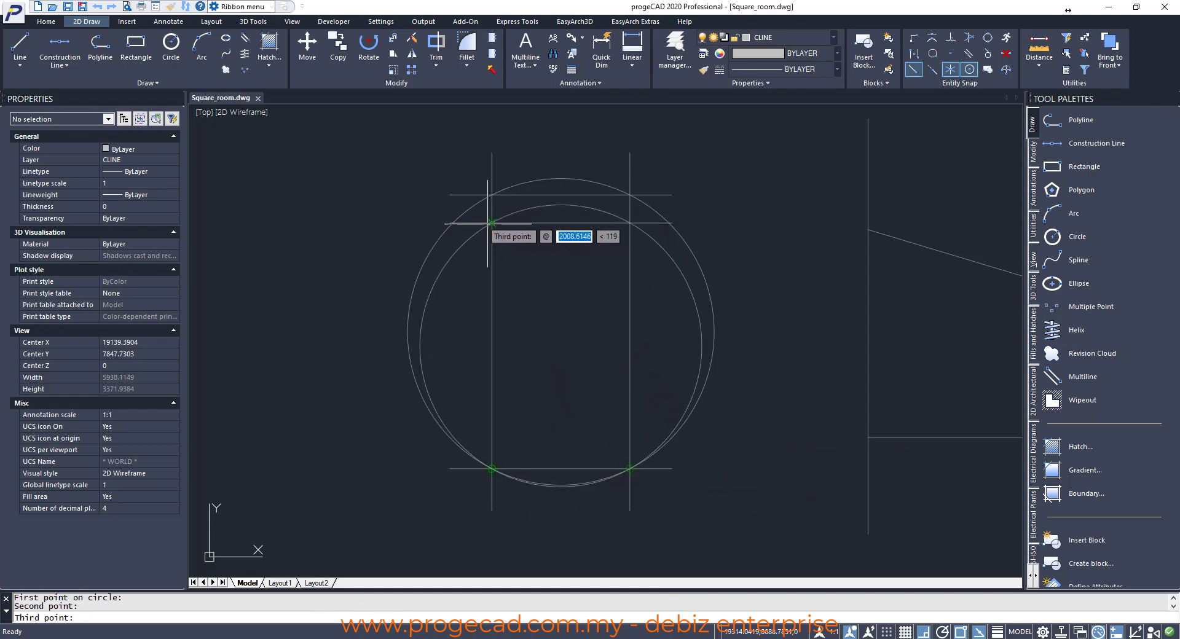
text(mi)
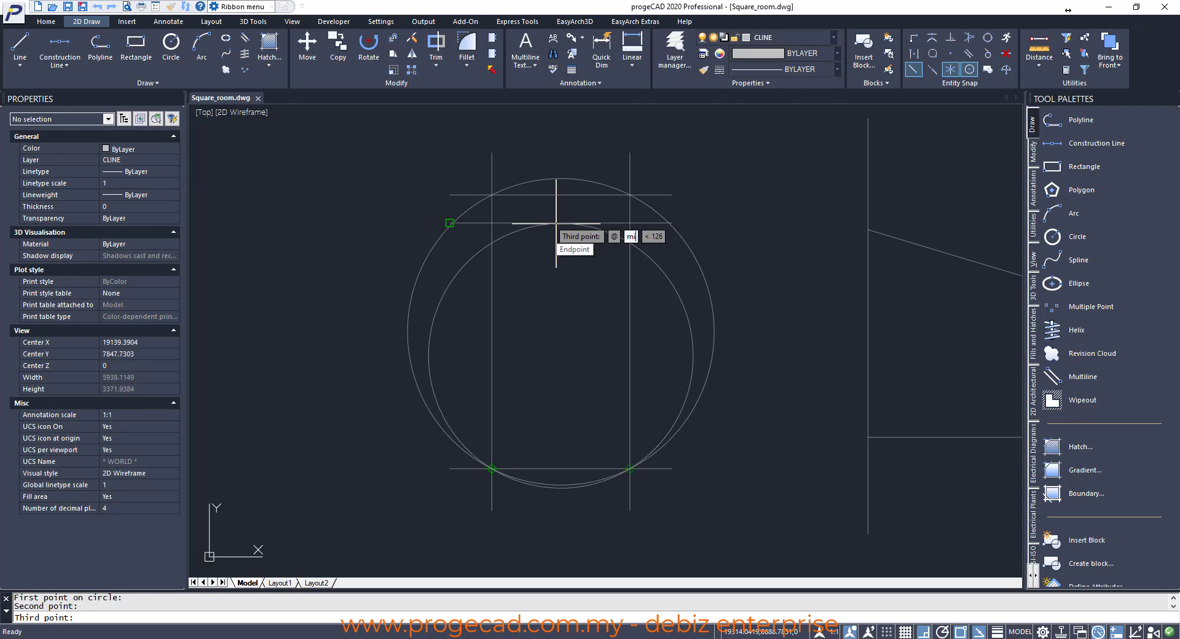
text(d)
key(Return)
click(556, 223)
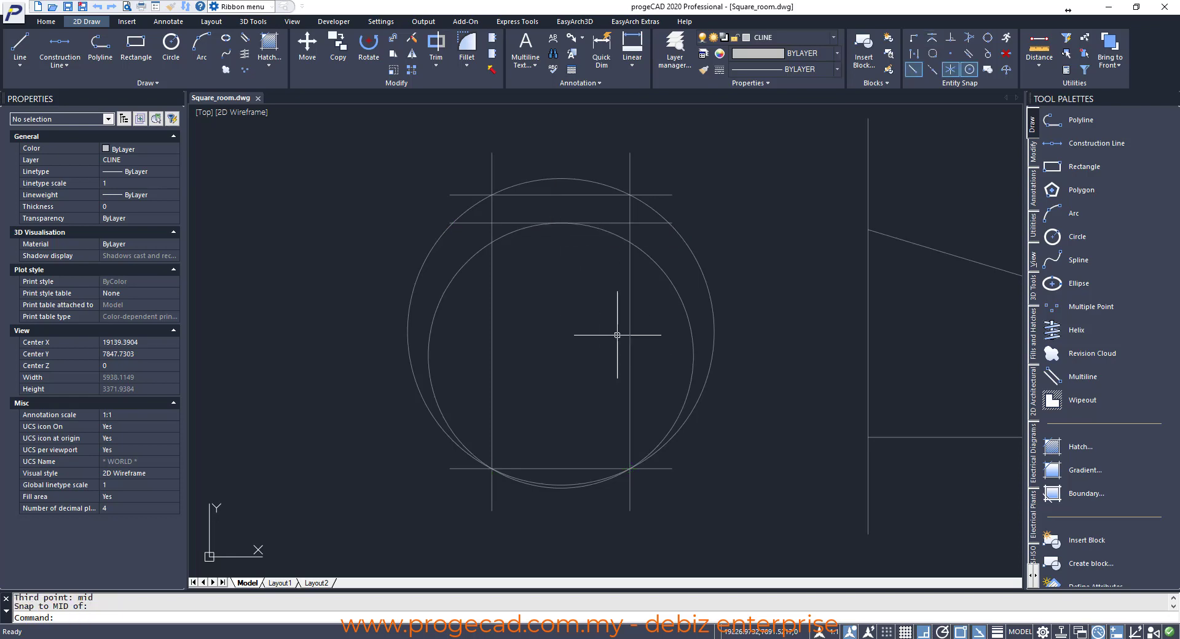
Step: Frame the grid with its two three-point circles and save the drawing
text(z)
key(Return)
click(375, 137)
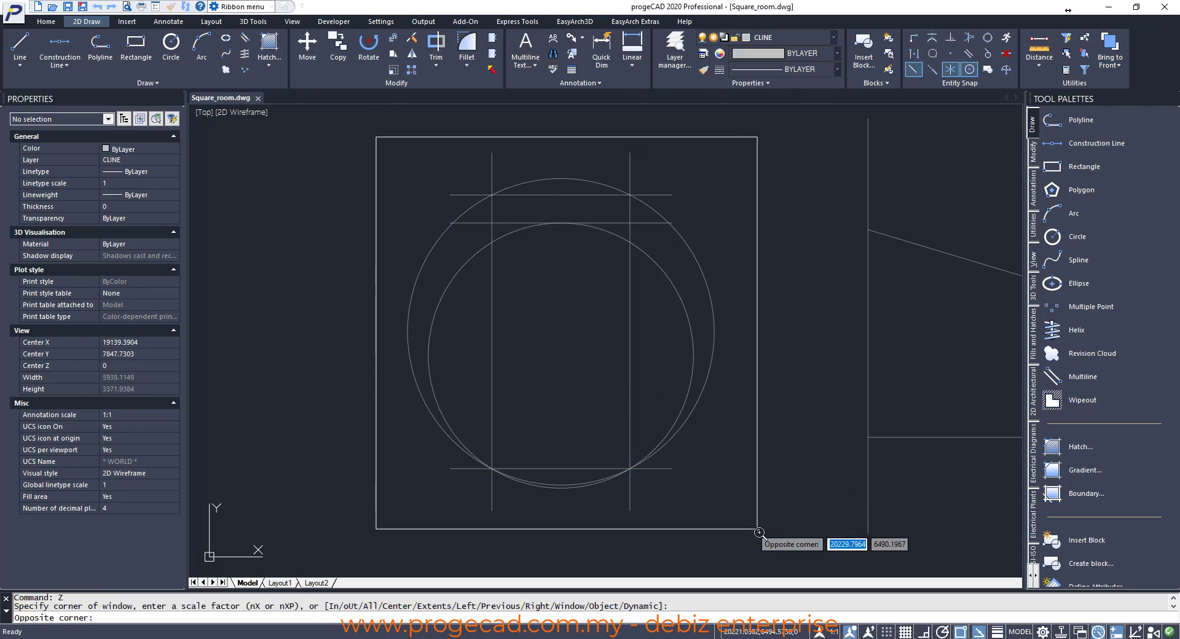
click(774, 548)
key(ctrl+s)
Step: Draw a tangent-tangent-radius circle of radius 300 touching the sloped line and the horizontal line below it
scroll(633, 551, down, 3)
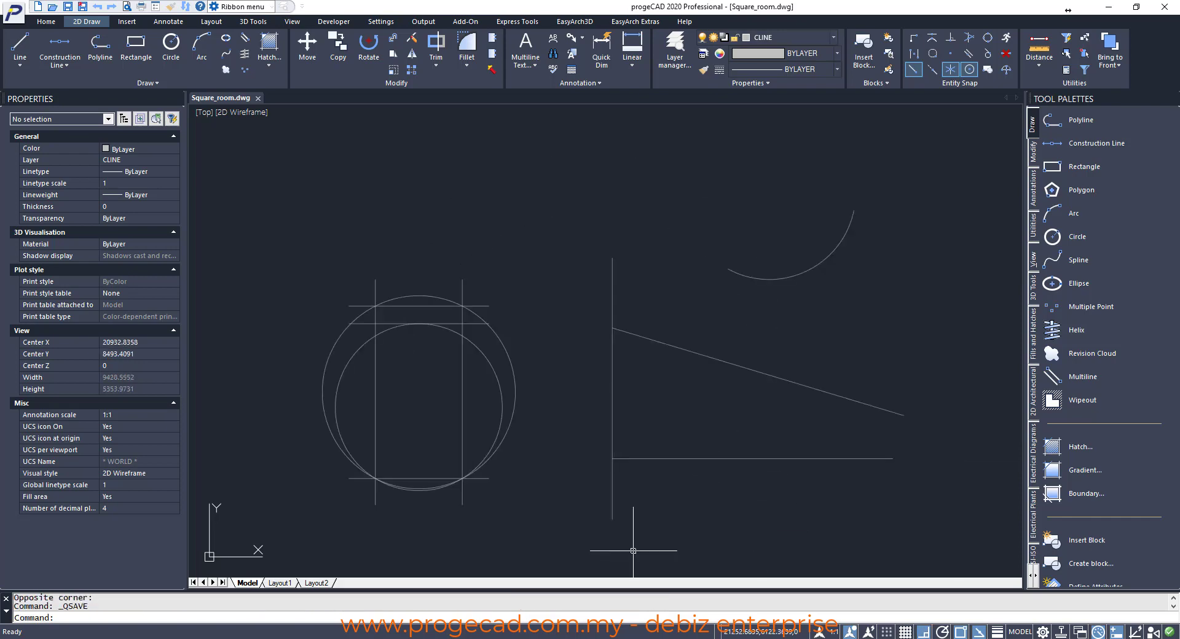
text(c)
key(Return)
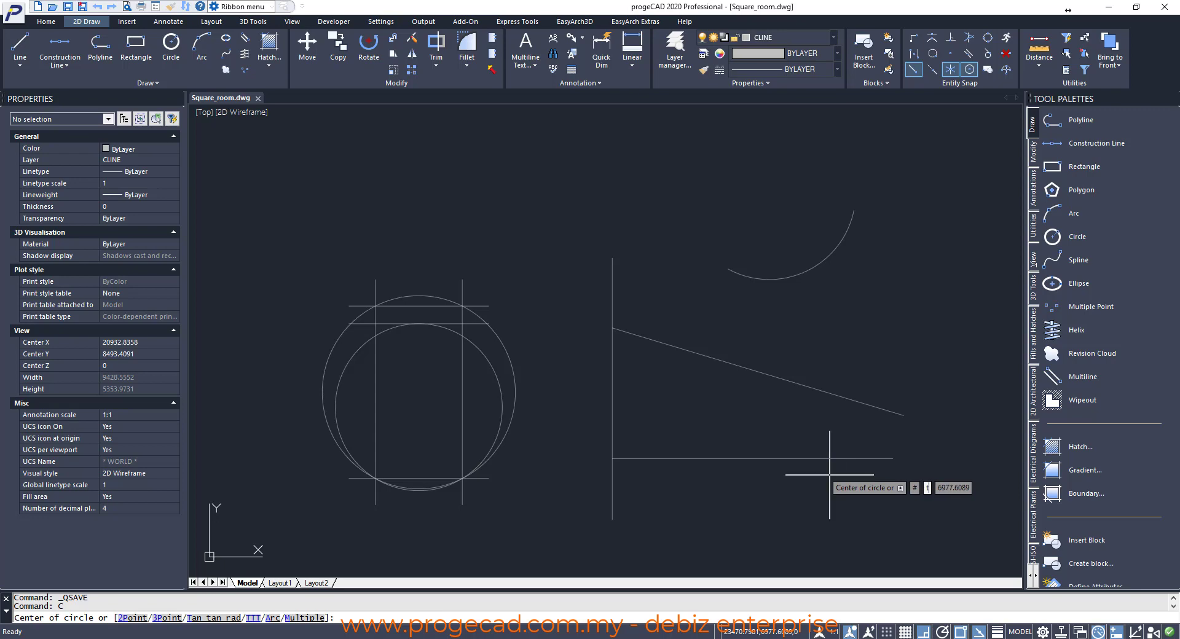
text(t)
key(Return)
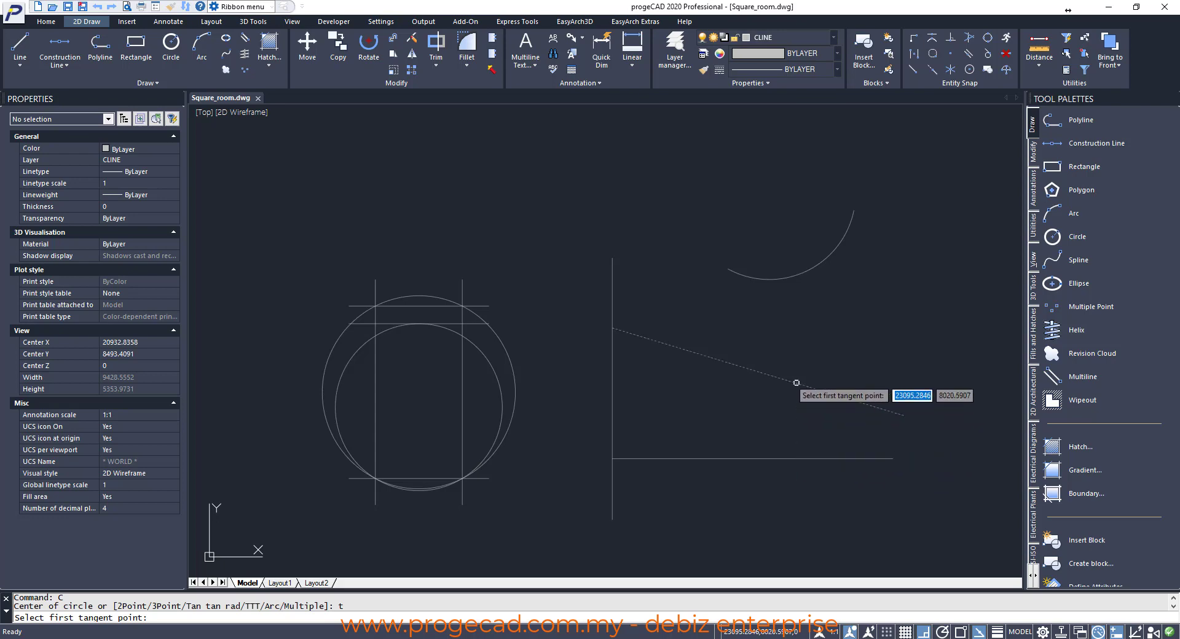
click(795, 388)
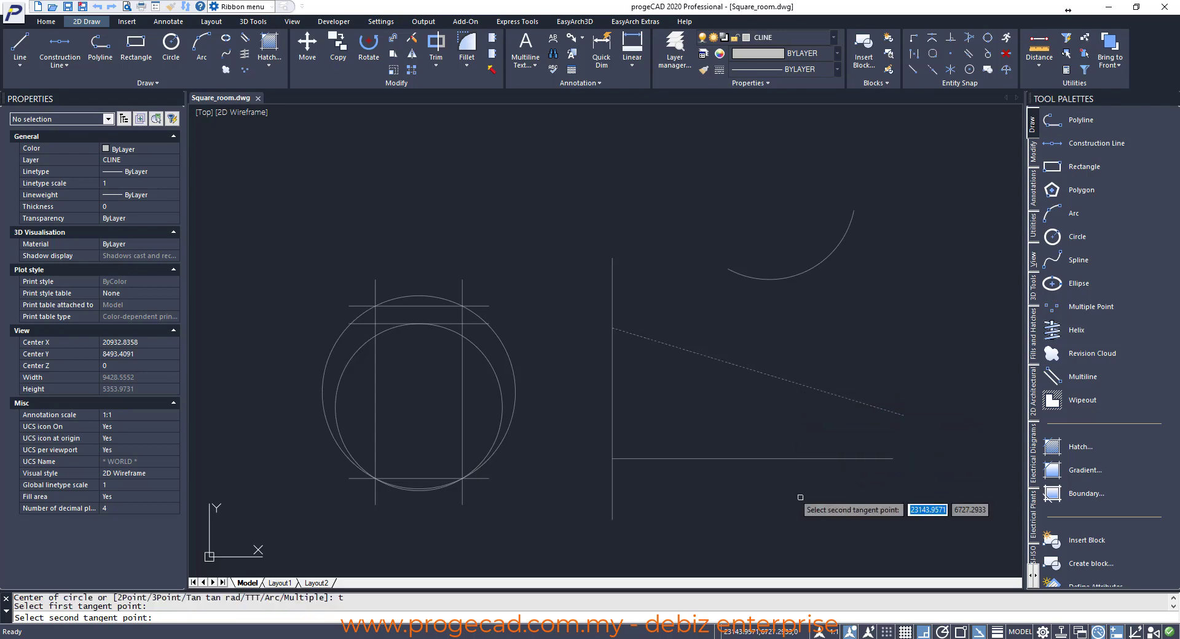
click(779, 460)
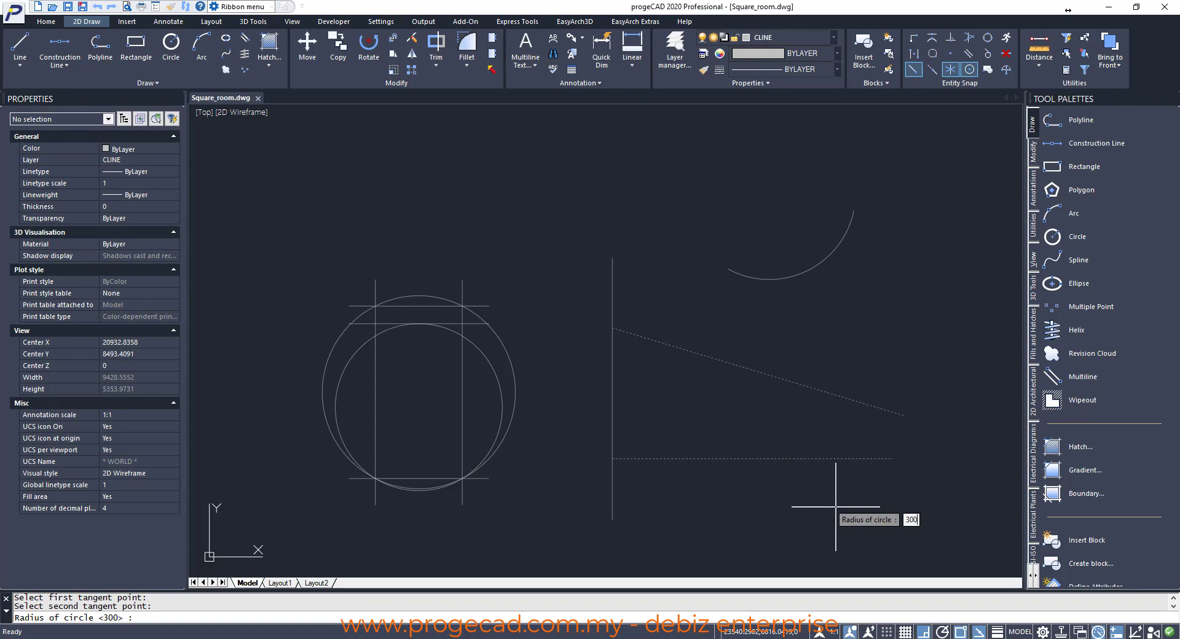
key(Return)
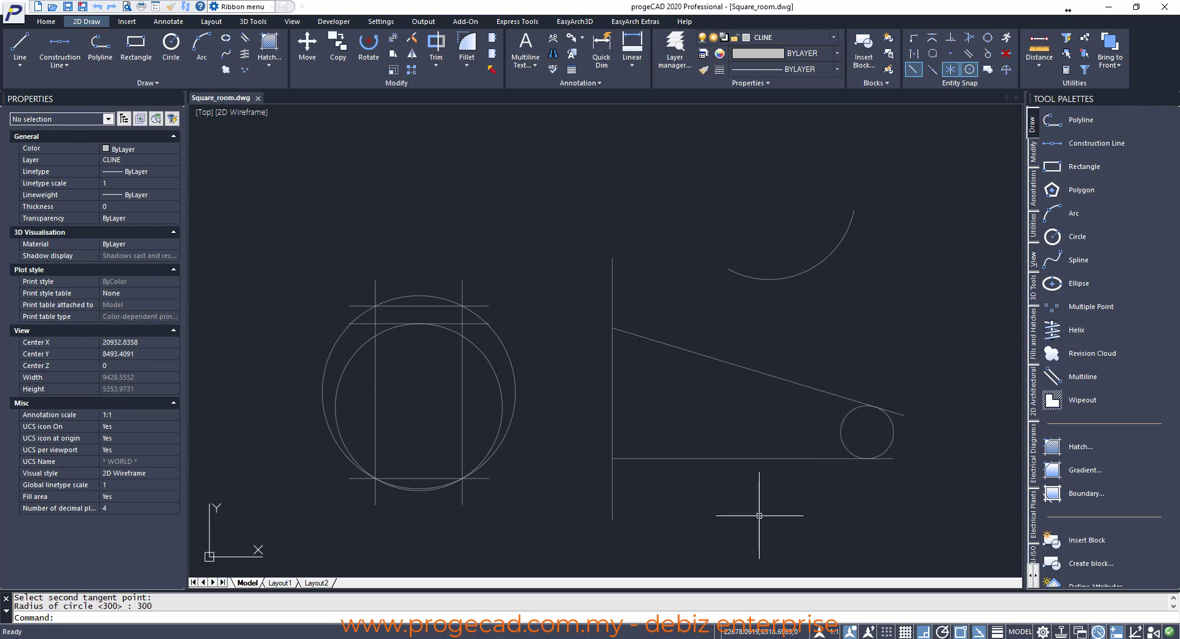
Step: Draw a tangent-tangent-radius circle of radius 500 touching the sloped line and the horizontal line below it
text(c)
key(Return)
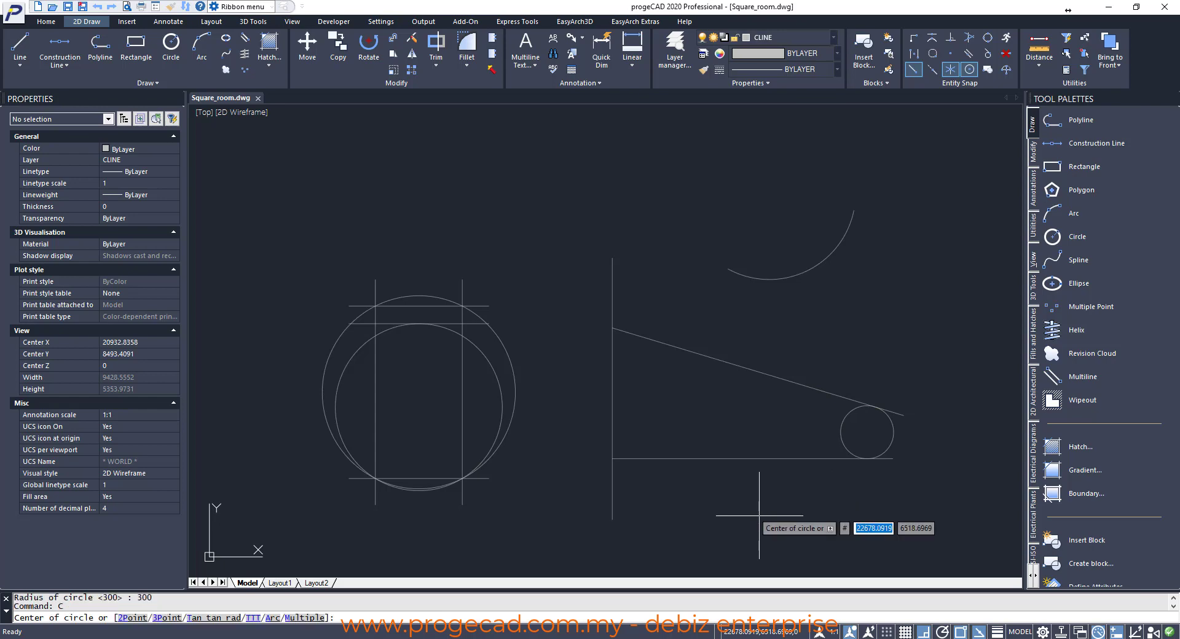
text(t)
key(Return)
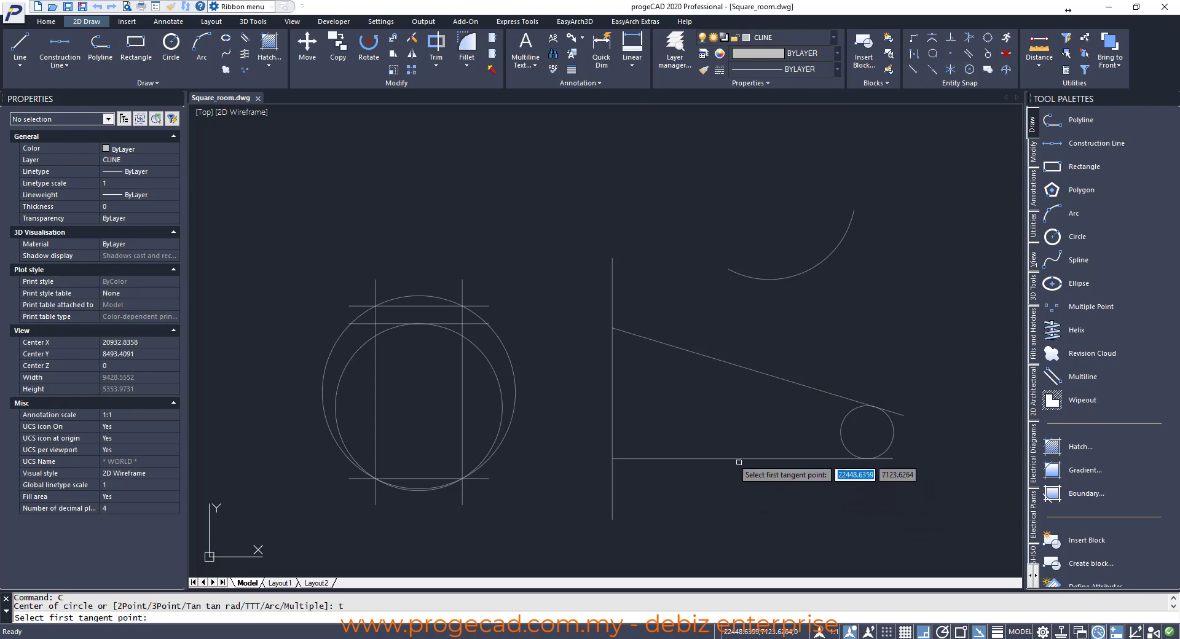
click(676, 348)
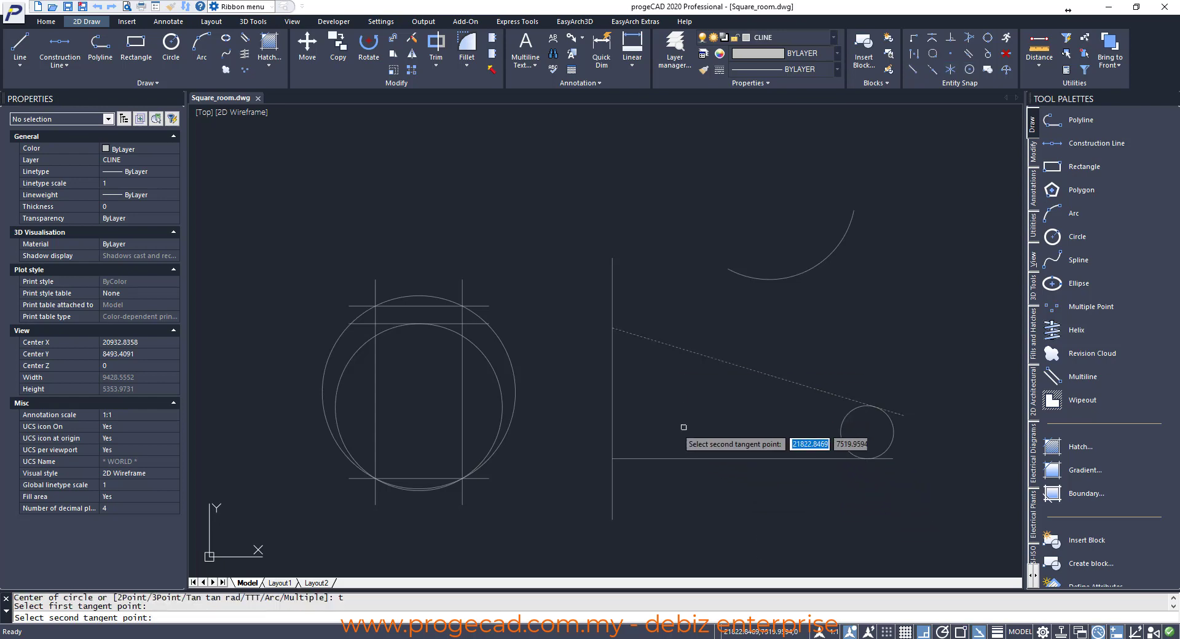
click(671, 457)
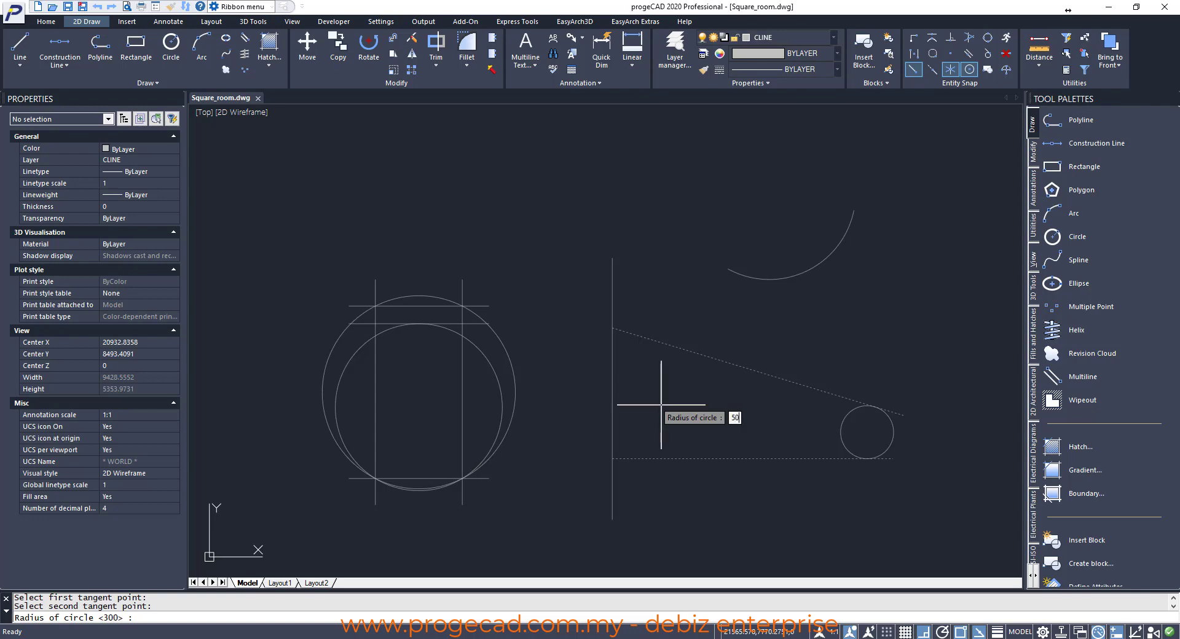
key(Return)
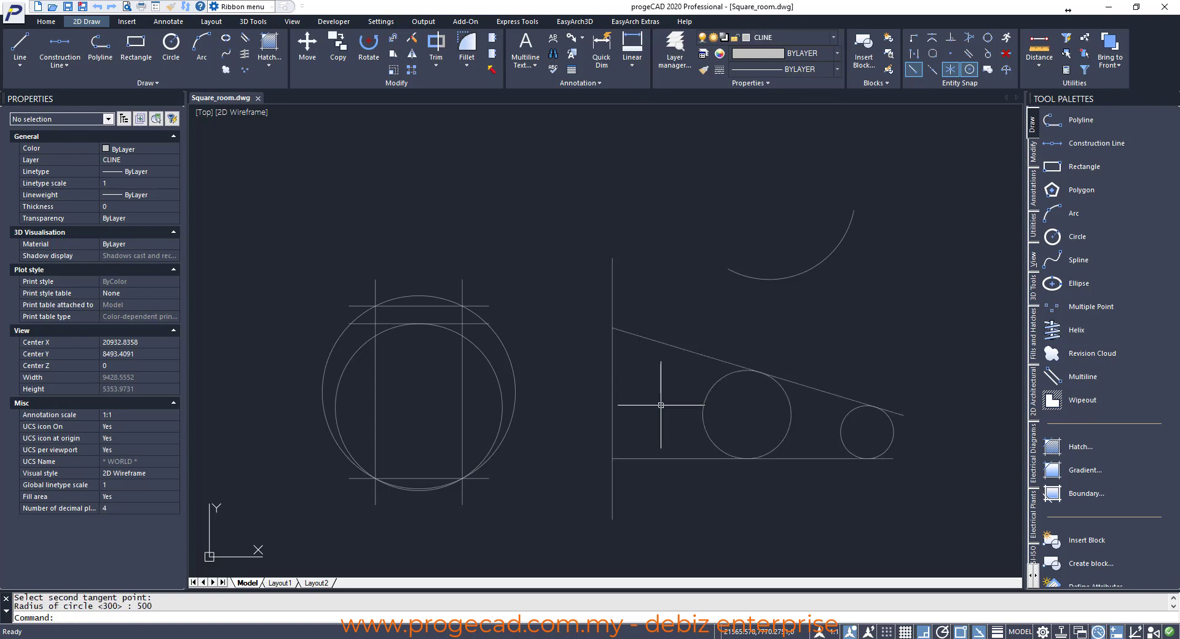
Step: Draw another tangent-tangent-radius circle touching the same sloped and horizontal lines, with radius 1000
text(z)
key(Return)
click(509, 256)
click(952, 528)
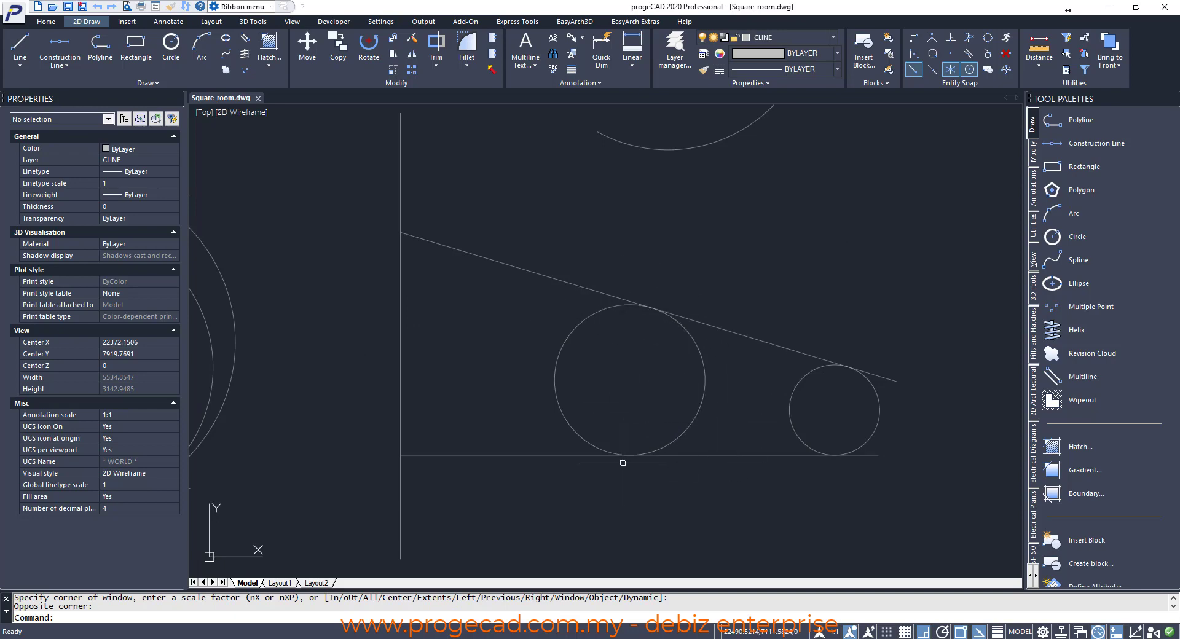
text(1000)
key(Return)
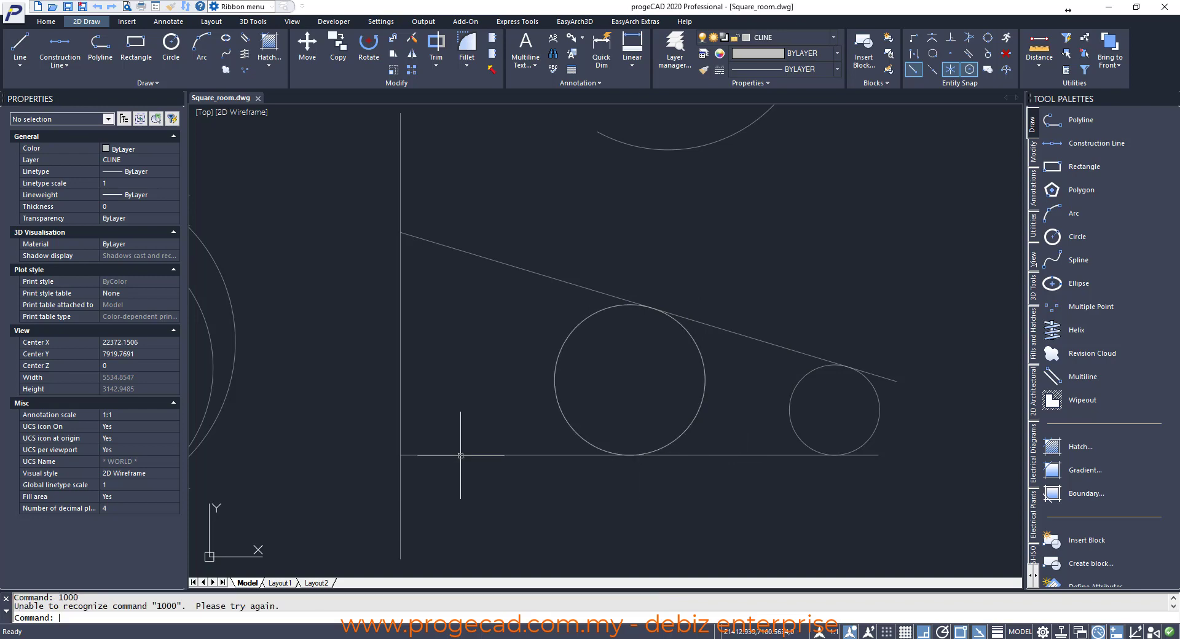
text(c)
key(Return)
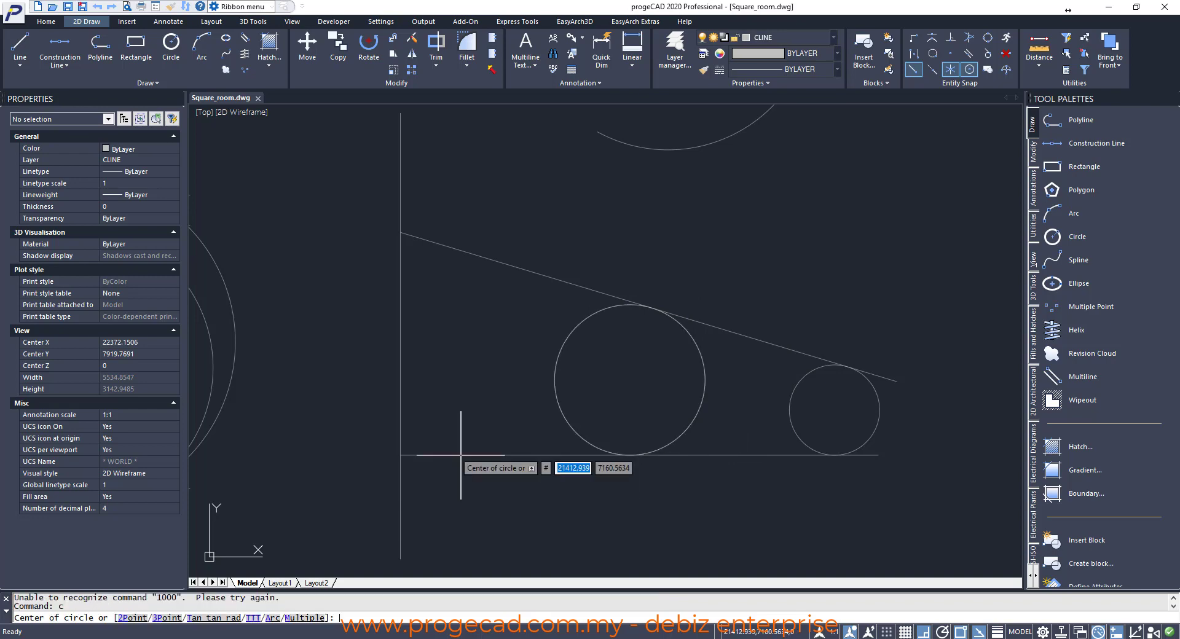
text(t)
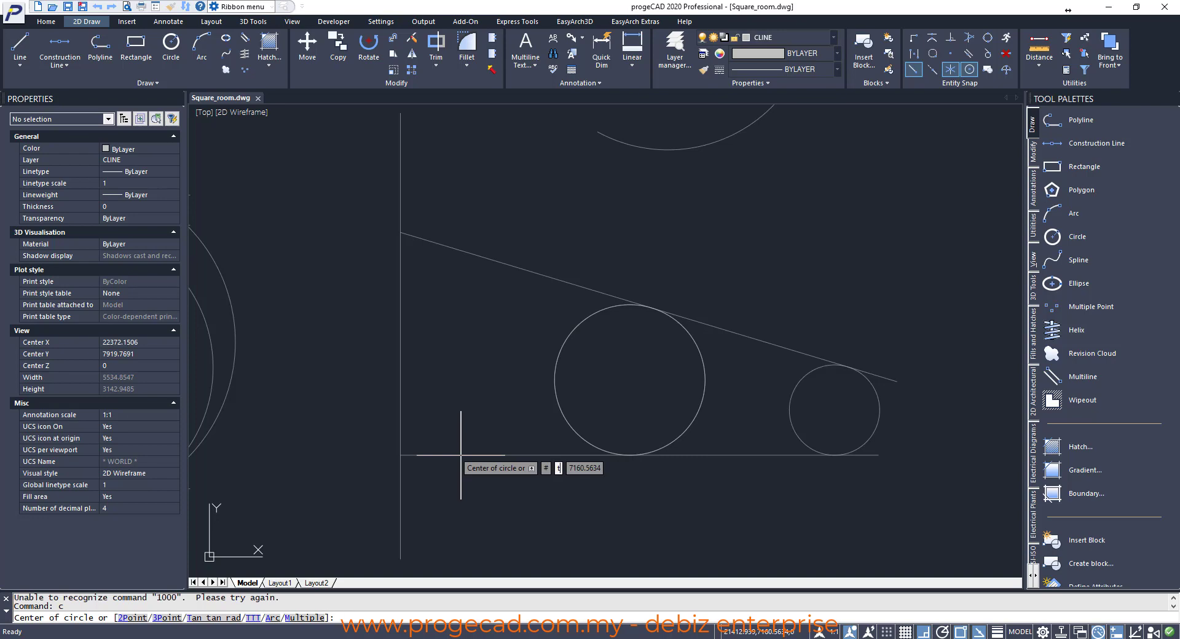
key(Return)
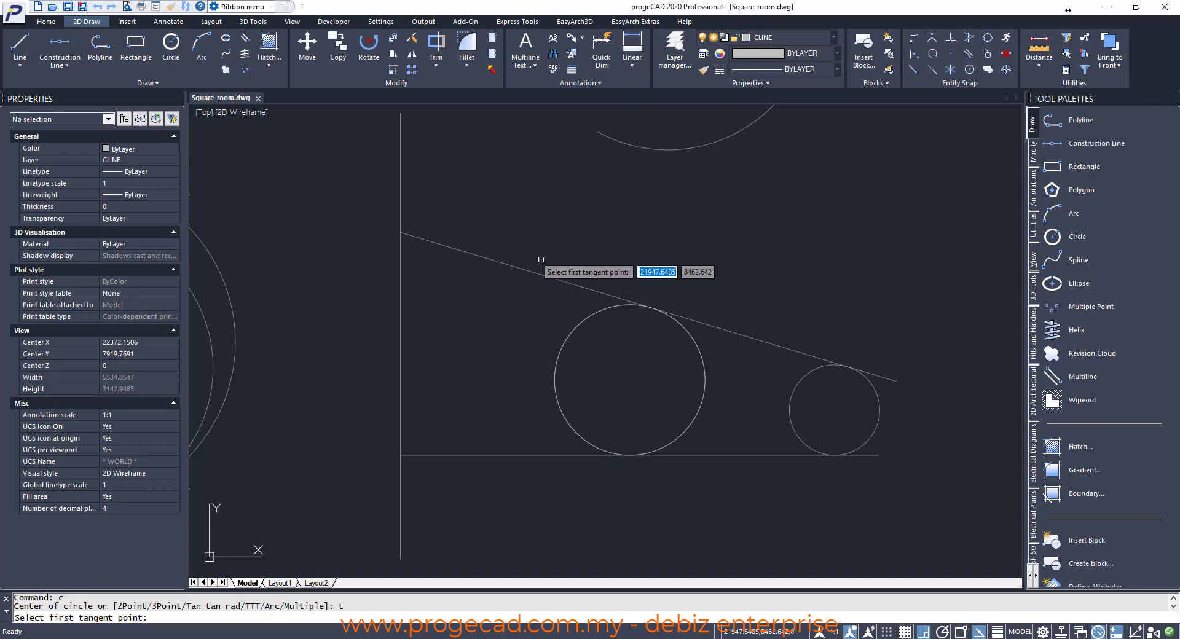
click(502, 263)
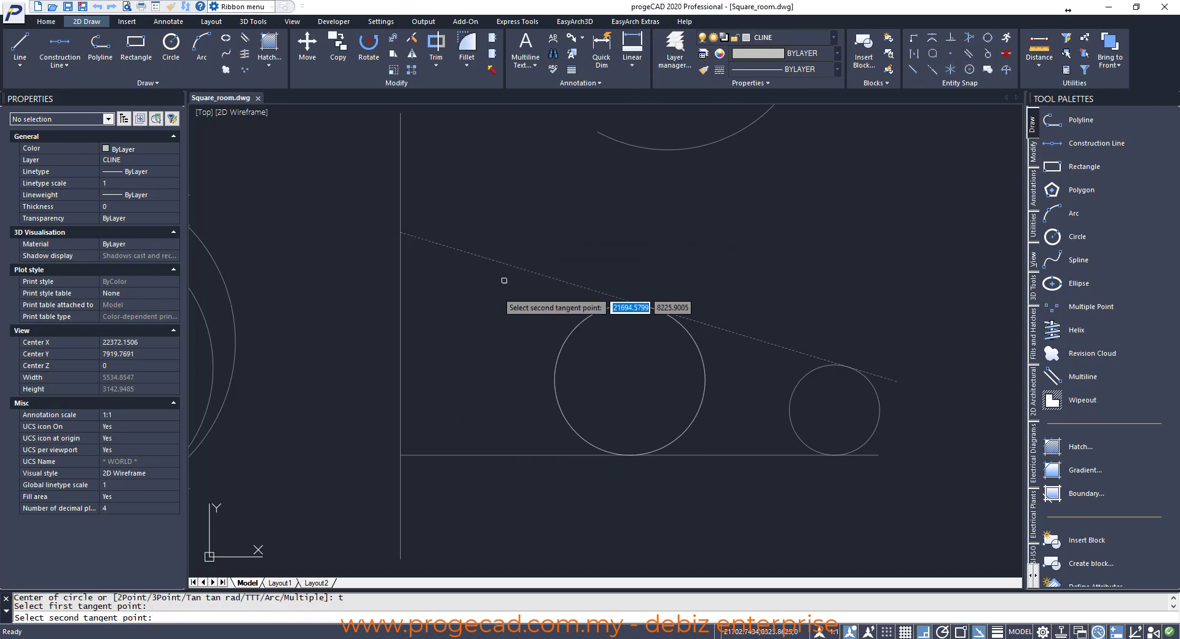
click(470, 455)
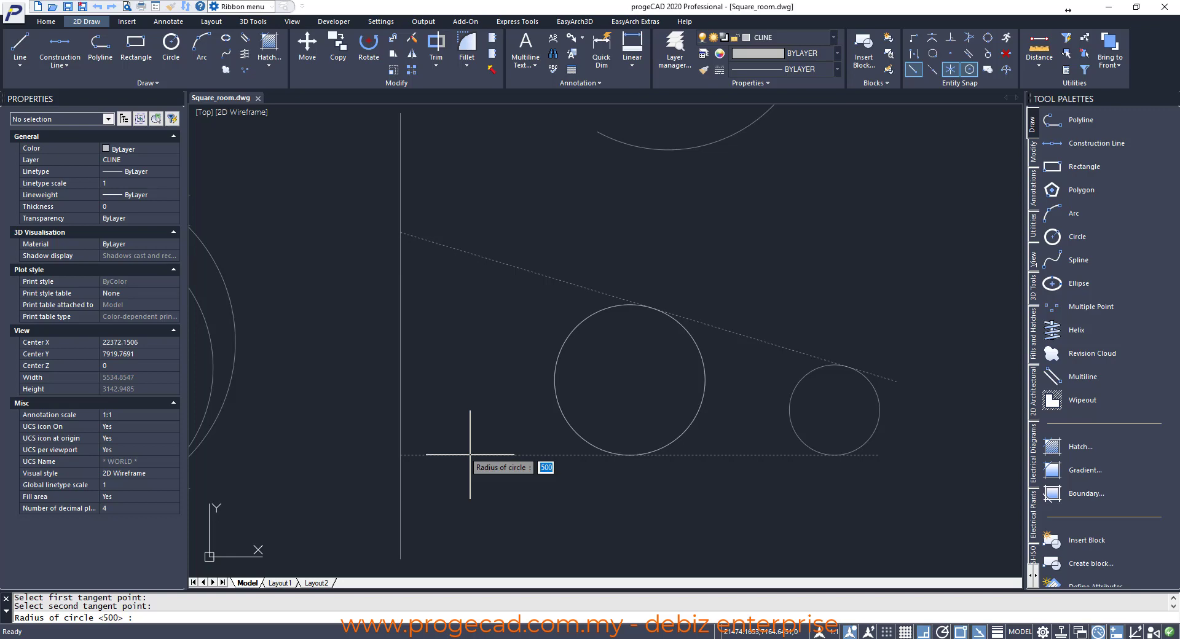
Step: Erase the two three-point circles drawn on the grid lines
click(245, 301)
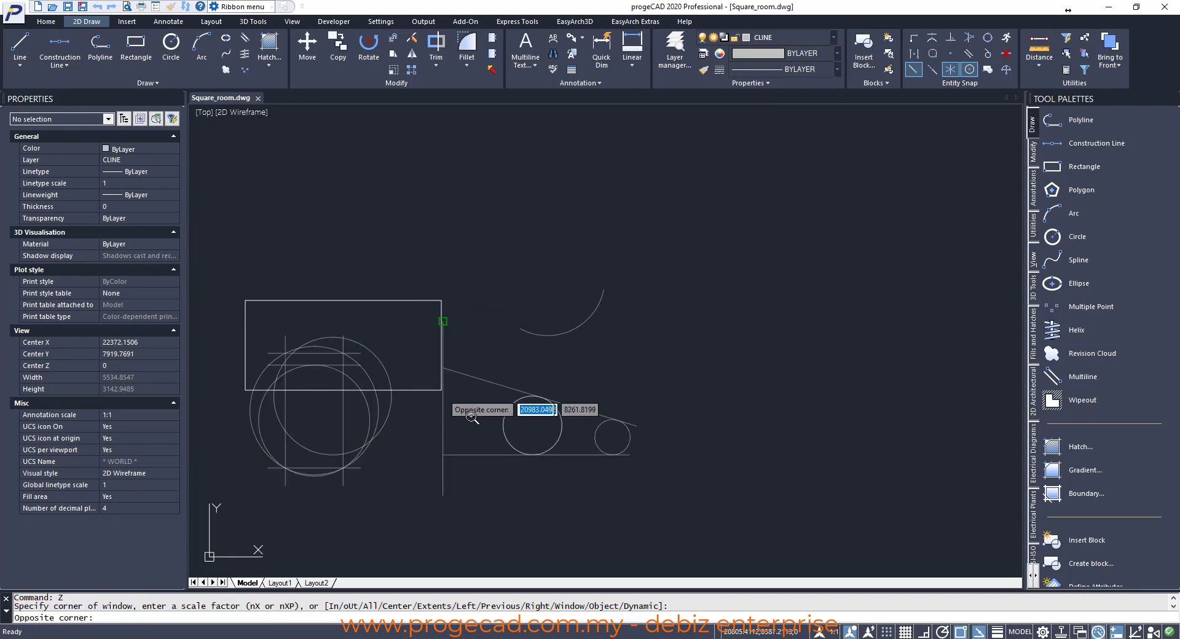
click(667, 504)
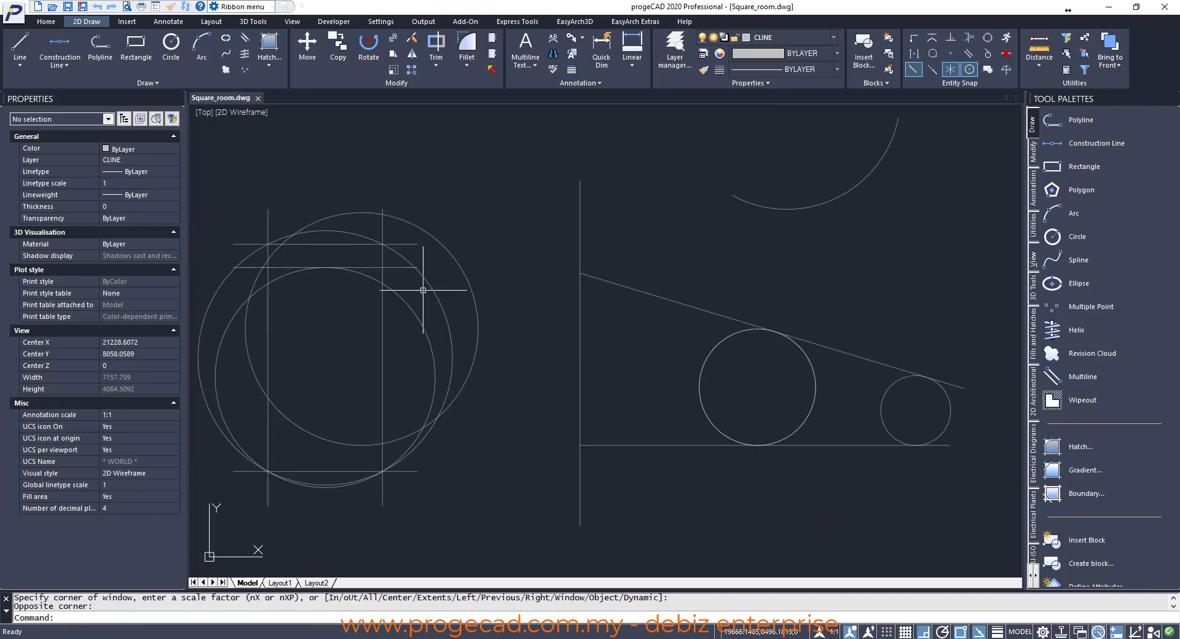
text(e)
key(Return)
click(435, 454)
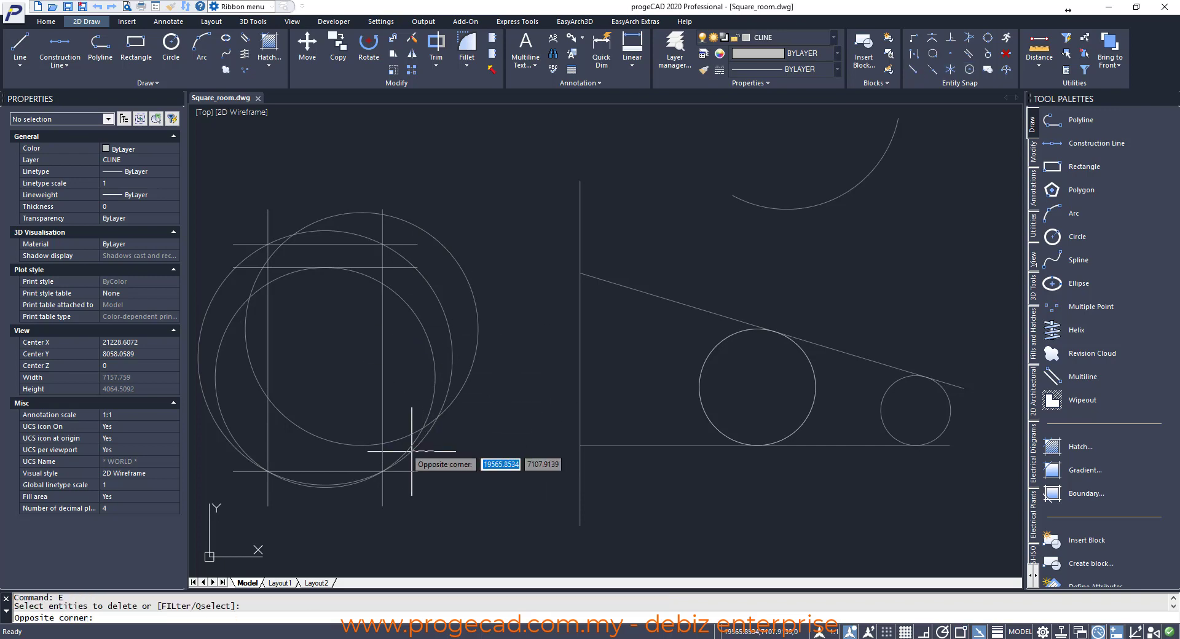
click(401, 451)
key(Return)
Step: Frame the construction lines and select the largest tangent circle to check its radius in the properties
scroll(443, 322, down, 5)
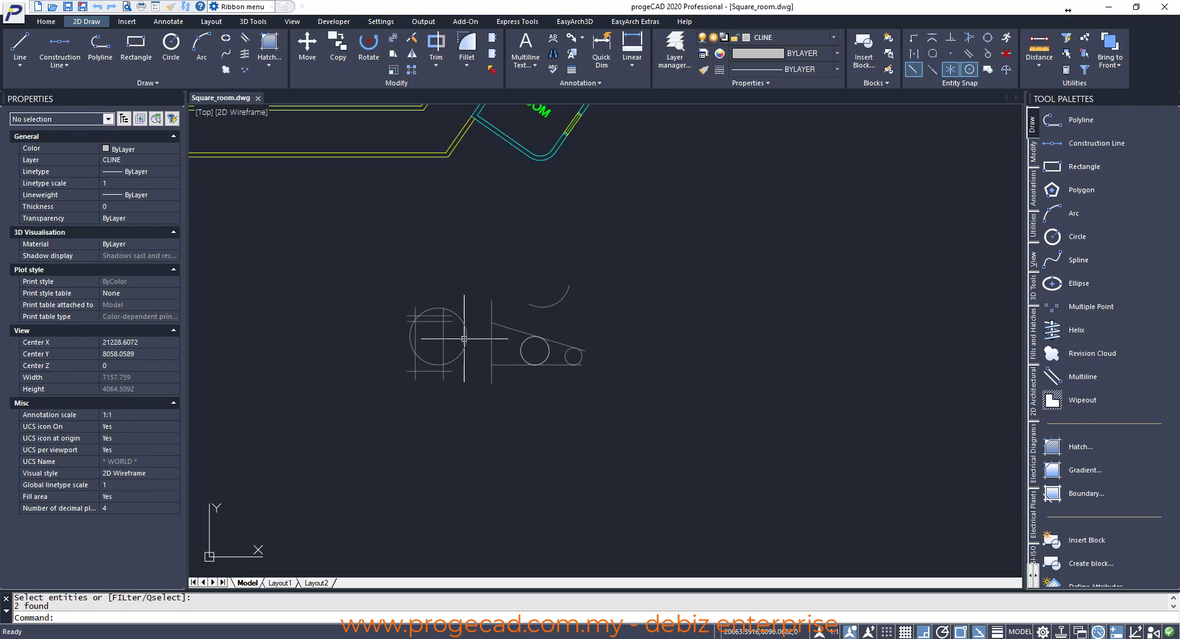
text(z)
key(Return)
key(Escape)
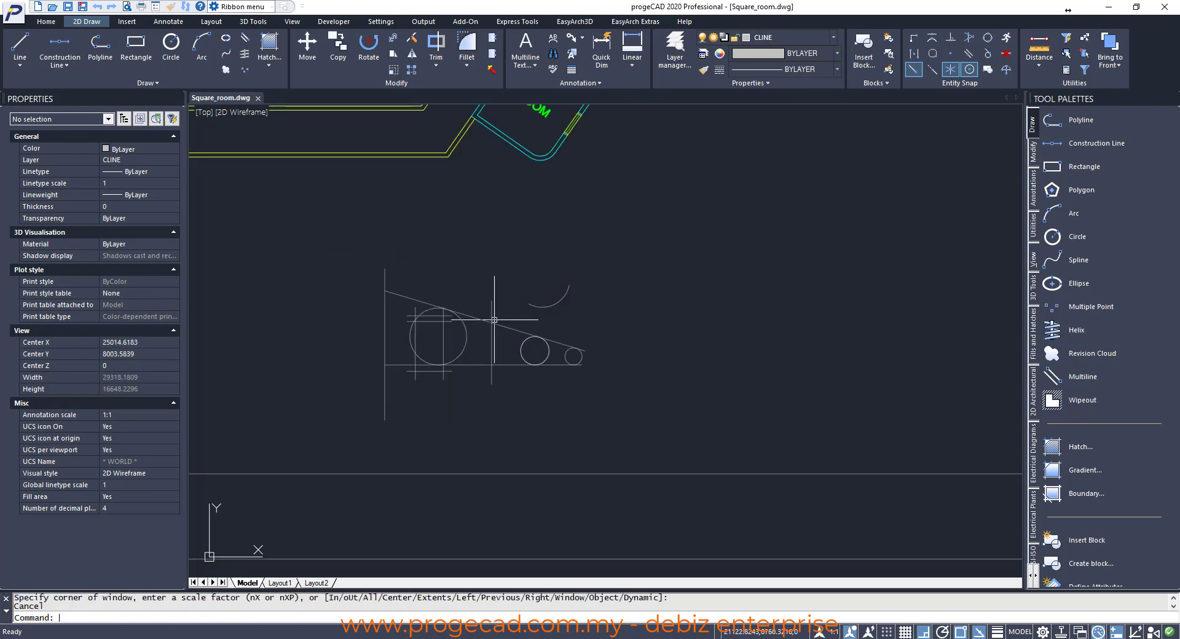
key(Return)
click(351, 264)
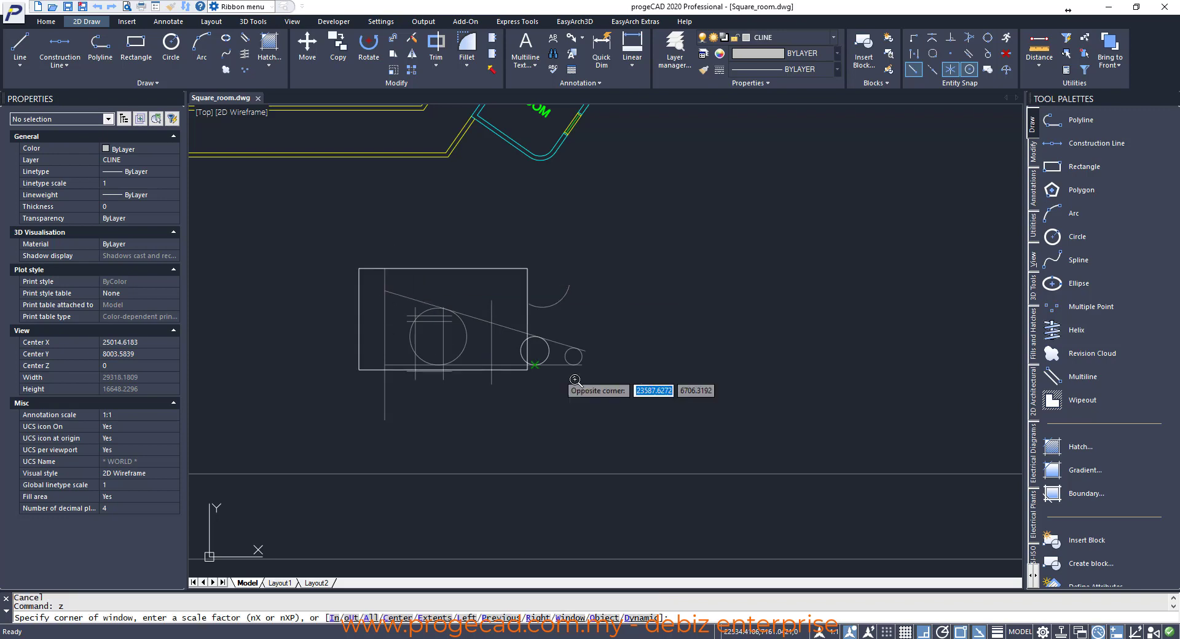
click(621, 413)
click(507, 286)
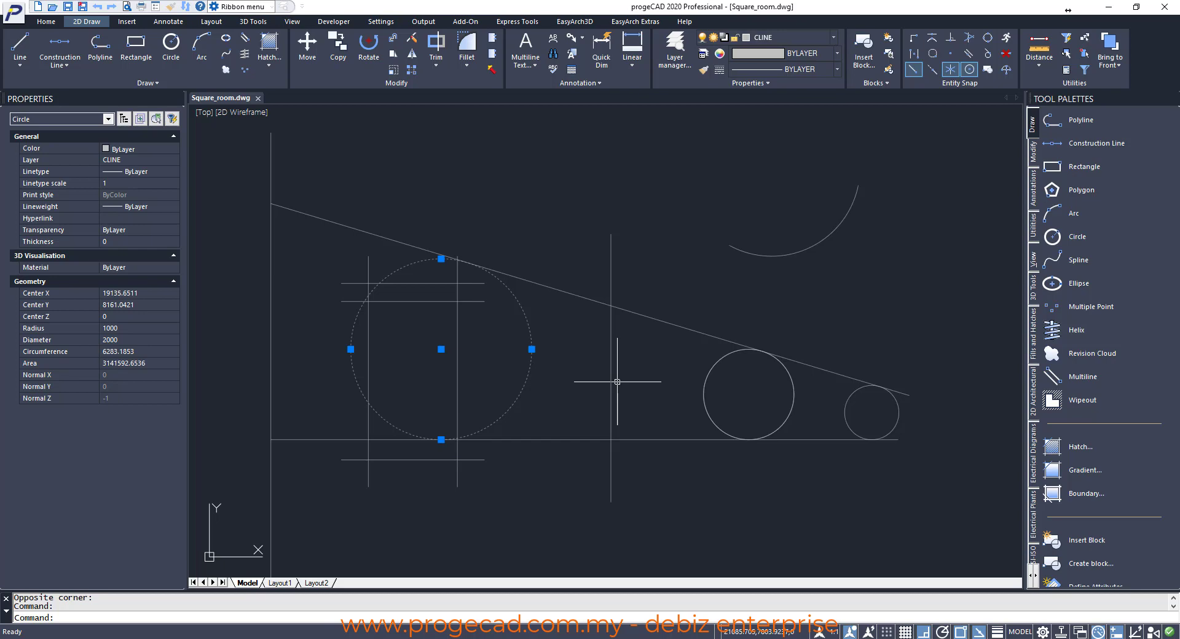
scroll(617, 382, down, 1)
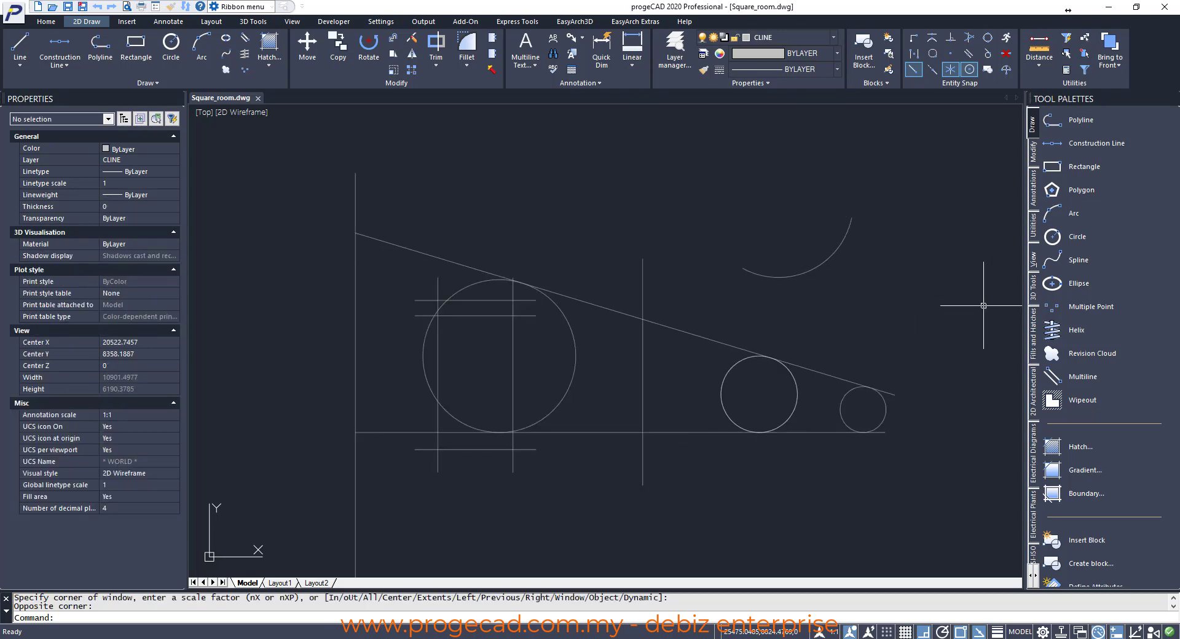
Step: Draw a tangent-tangent-tangent circle touching the lower horizontal line, the sloped line and the short vertical line crossing them
click(1083, 241)
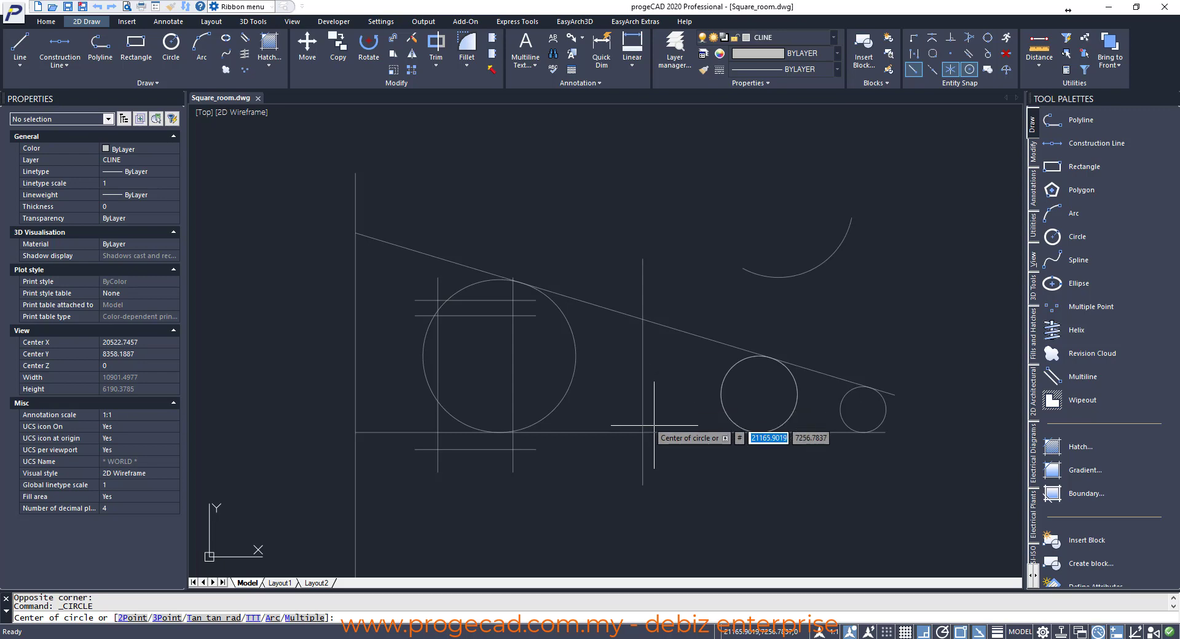
text(ttt)
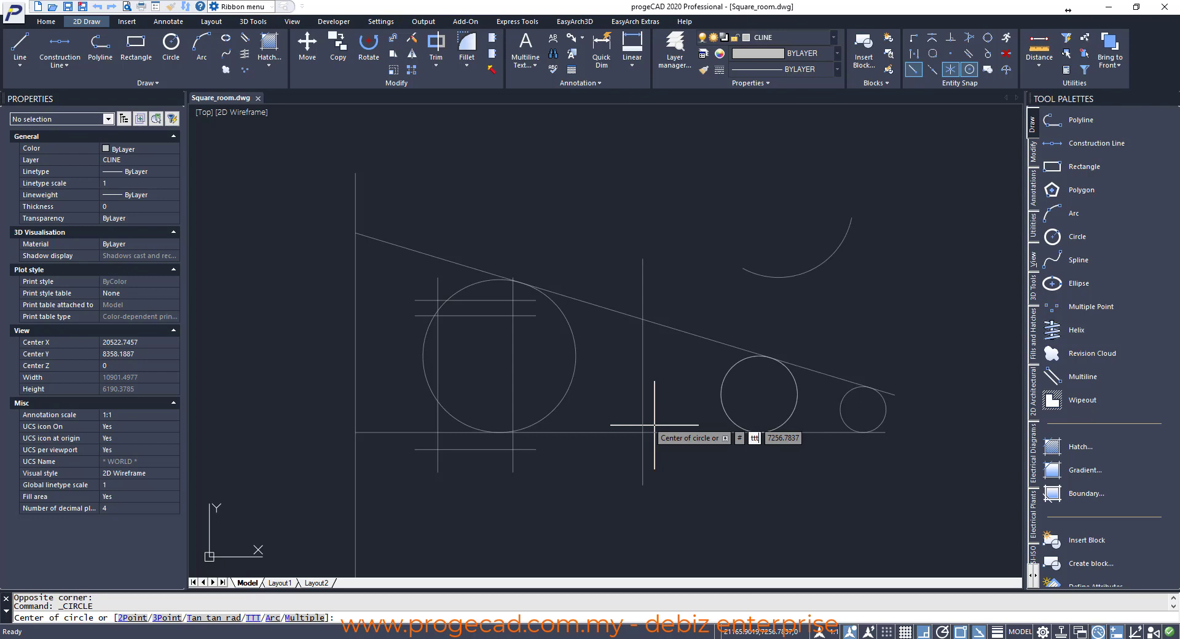
key(Return)
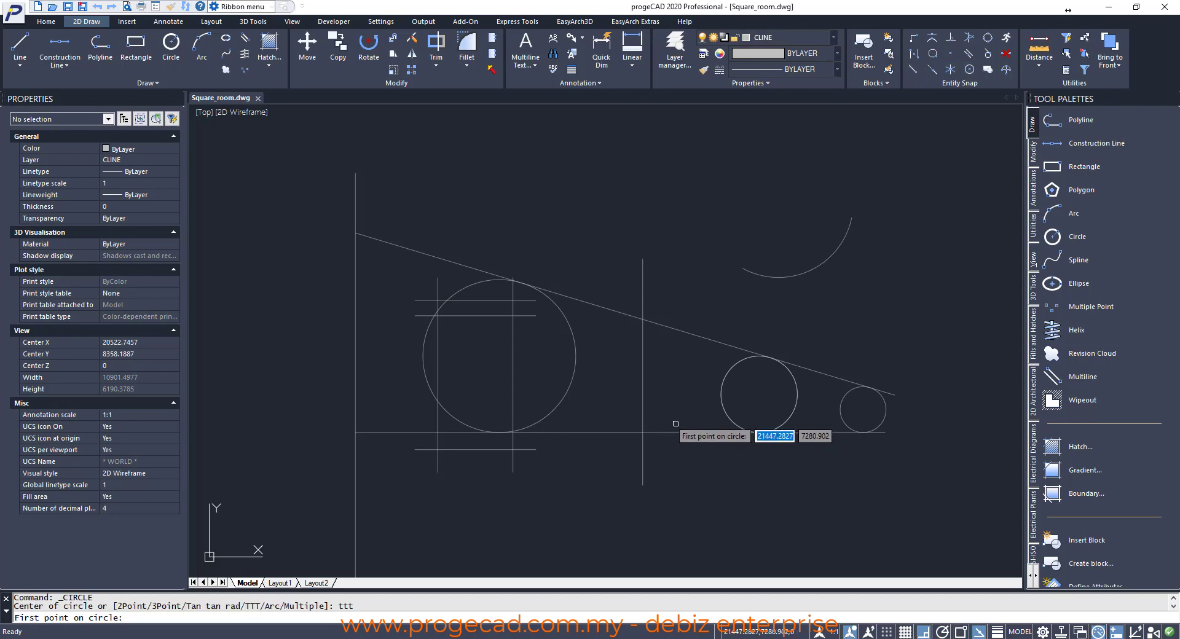
click(664, 432)
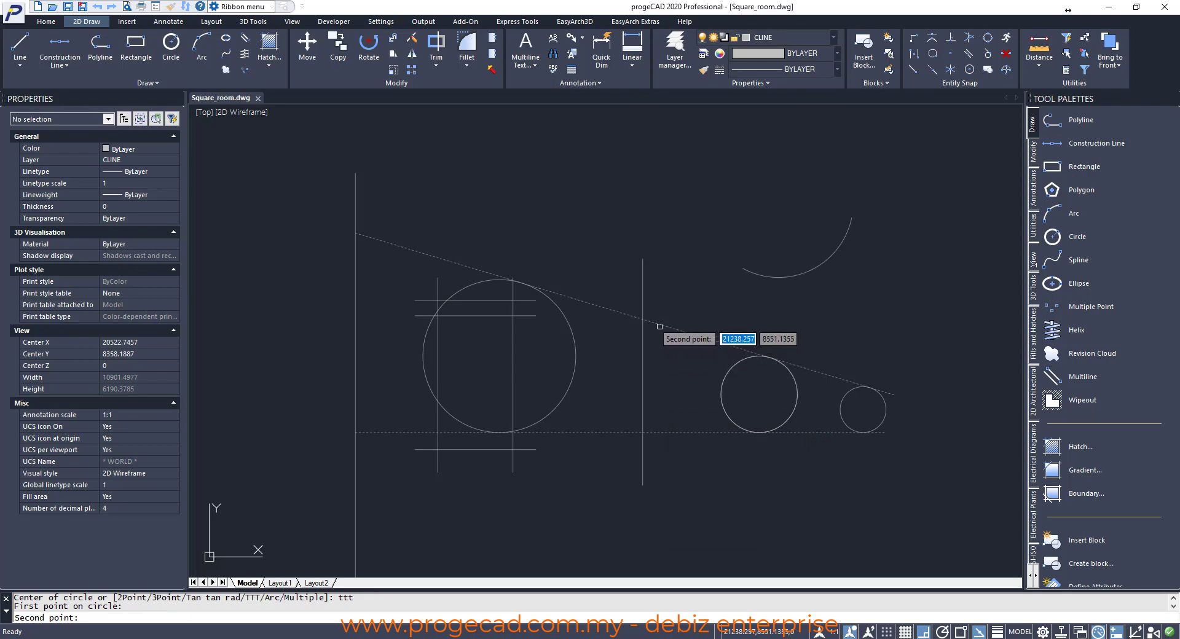
click(659, 326)
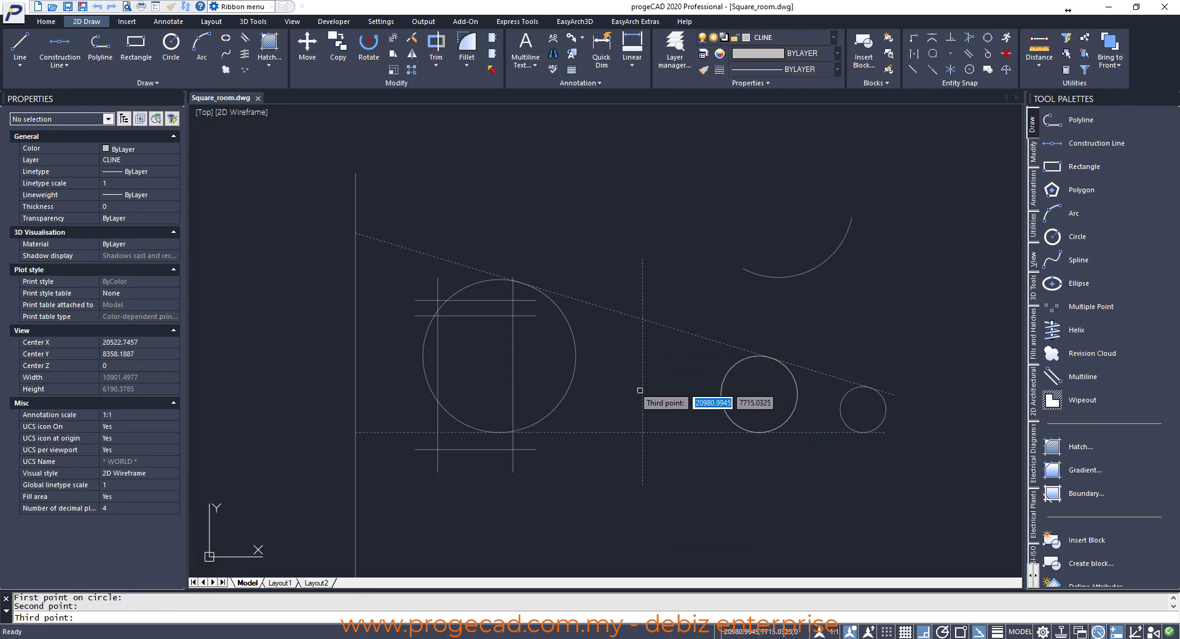
click(641, 388)
Step: Erase the three tangent-tangent-radius circles of radius 300, 500 and 1000
text(Z)
key(Return)
click(545, 278)
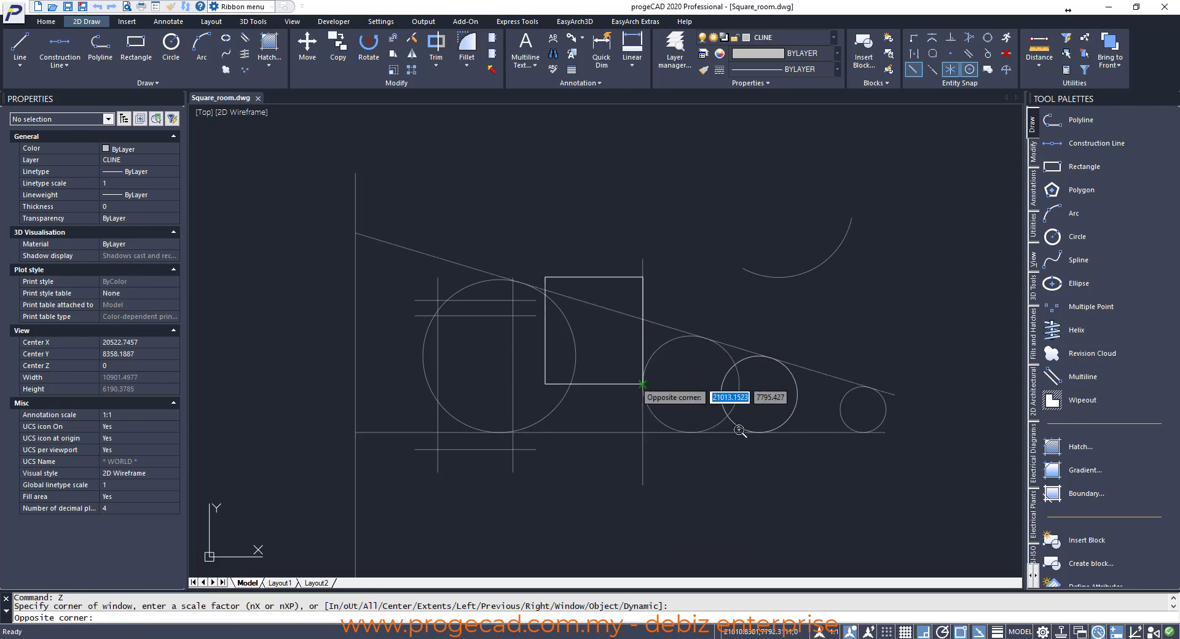
click(896, 503)
text(e)
key(Return)
click(857, 410)
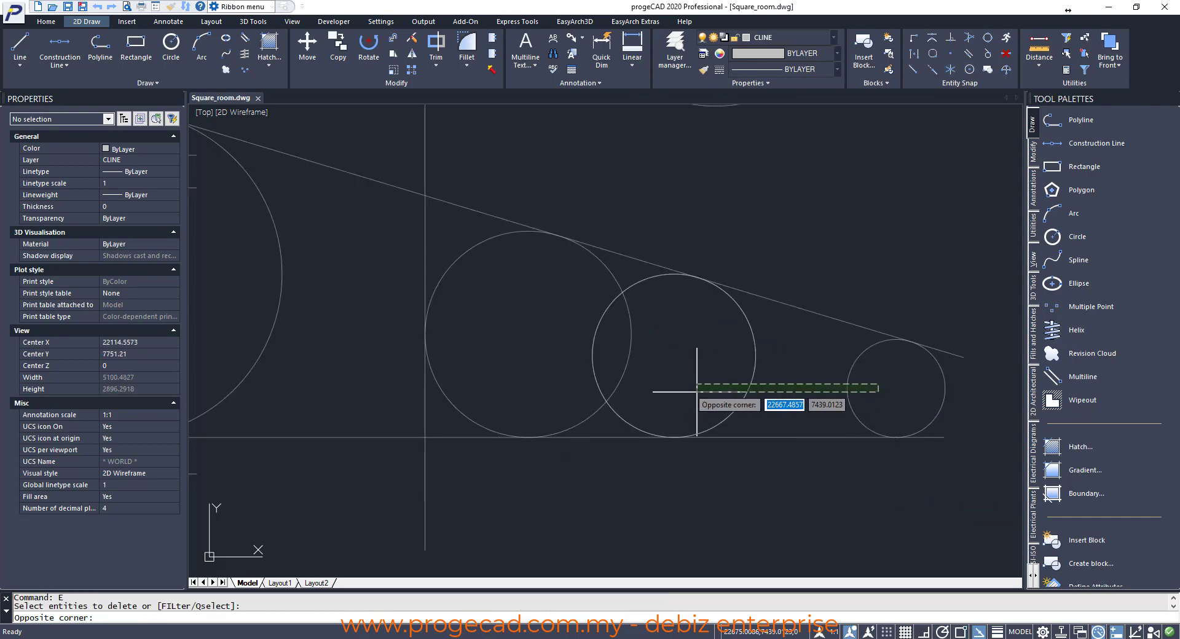
click(694, 393)
key(Return)
key(Return)
click(264, 337)
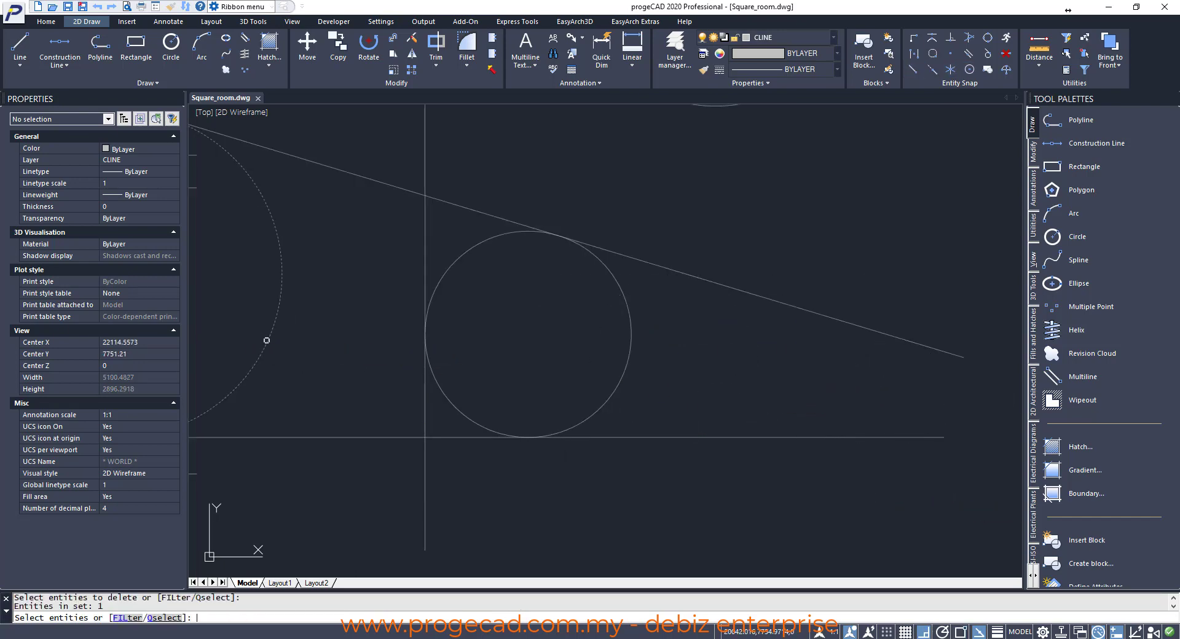
key(Return)
Step: Draw a tangent-tangent-tangent circle touching the sloped line, the lower horizontal line and the long vertical line
scroll(685, 400, down, 4)
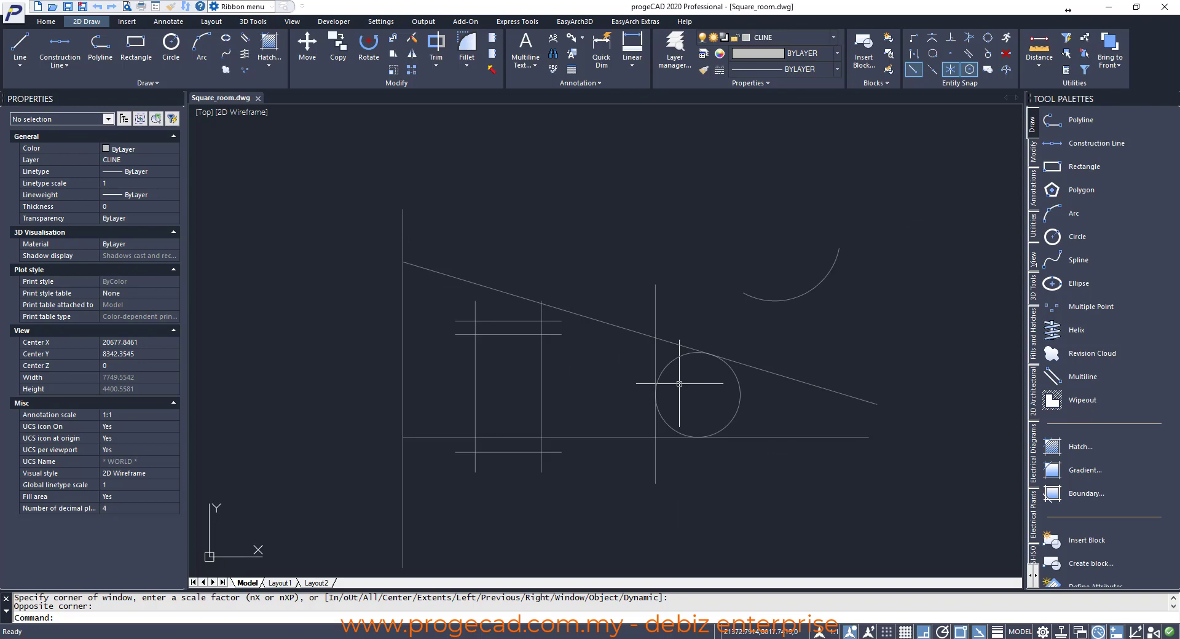
key(Return)
click(303, 176)
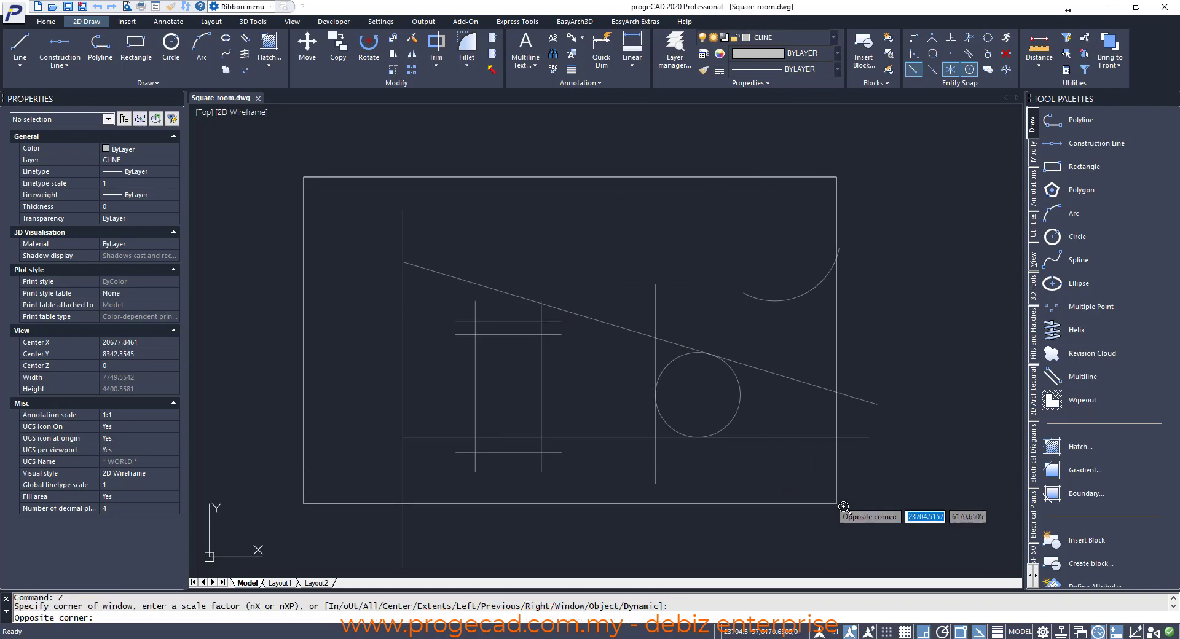
click(837, 501)
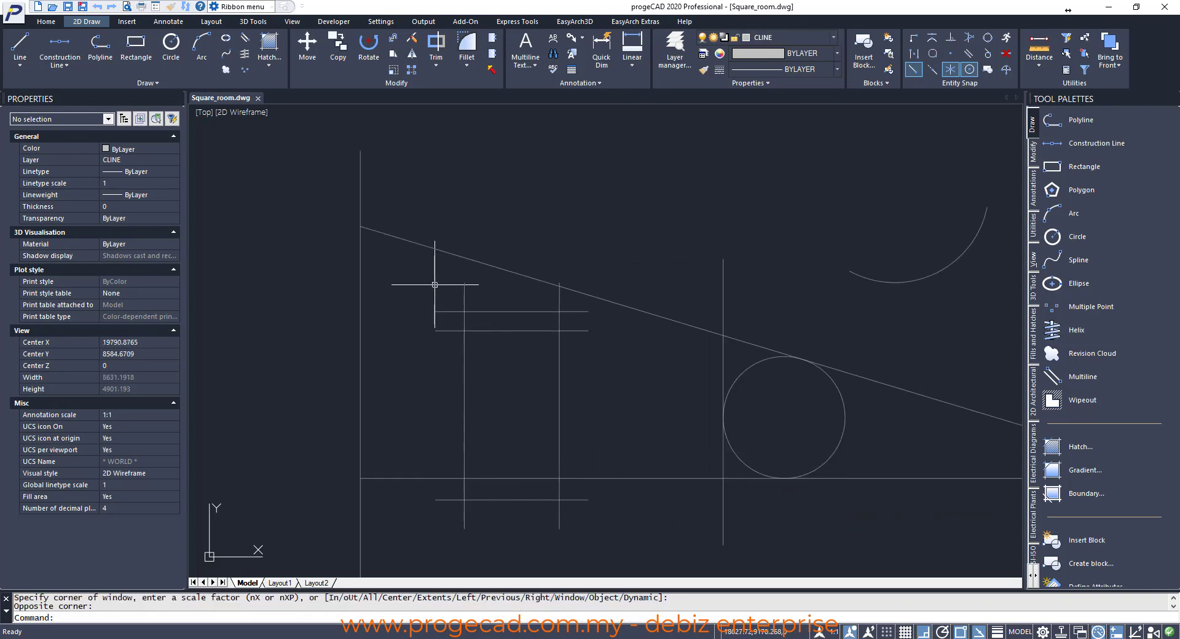
text(c)
key(Return)
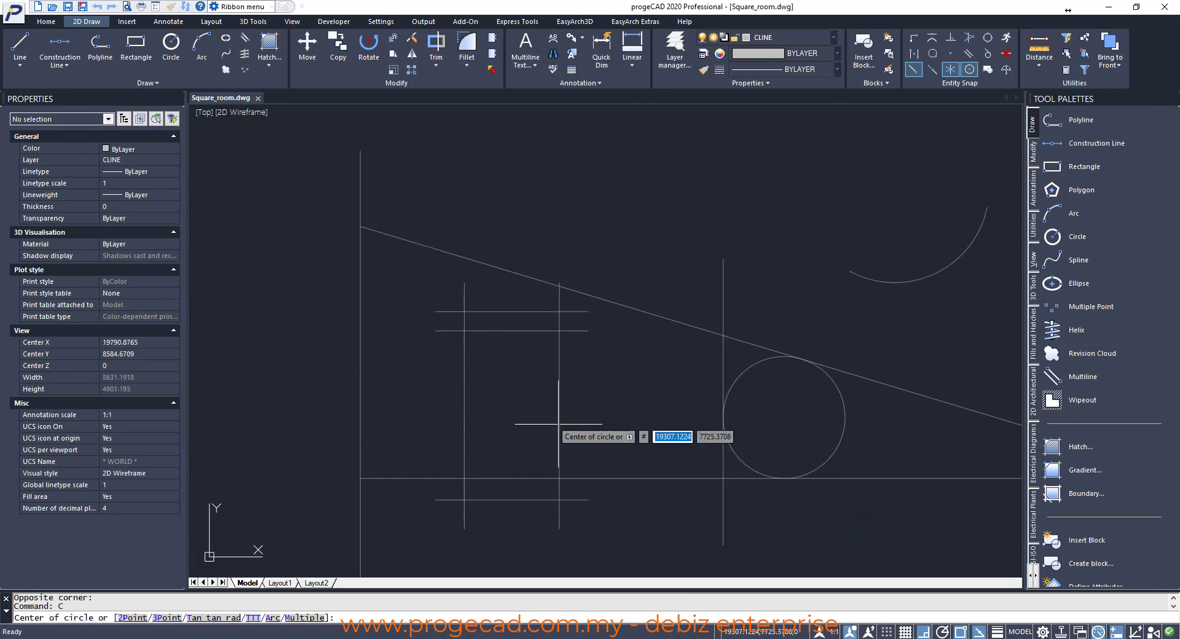
text(t)
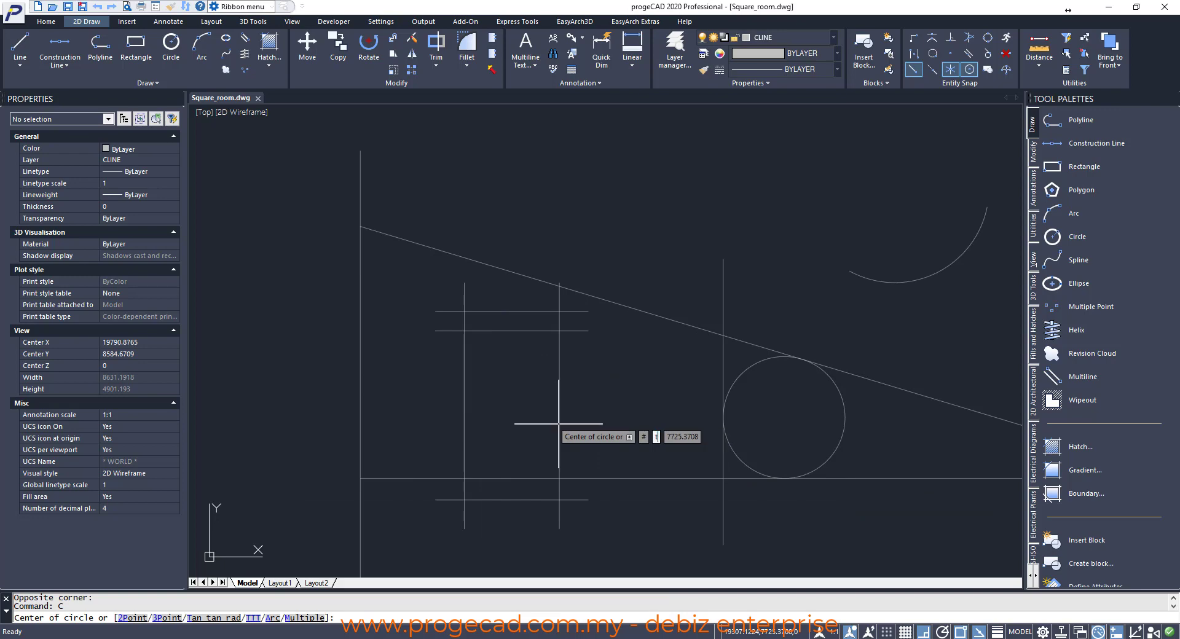
text(tt)
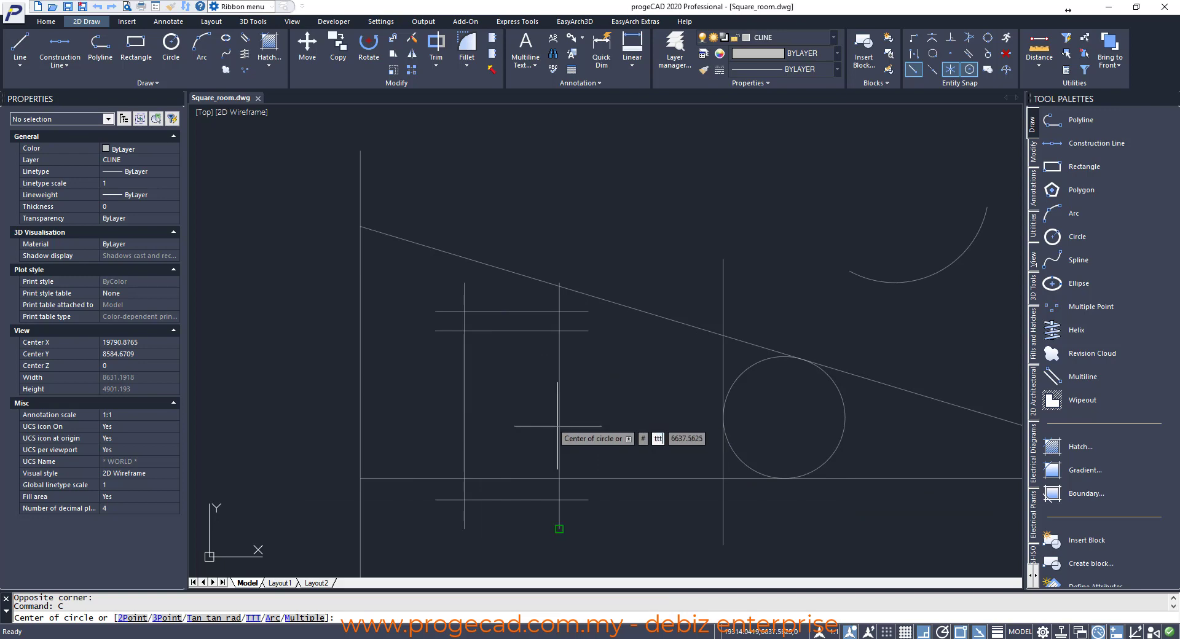
key(Return)
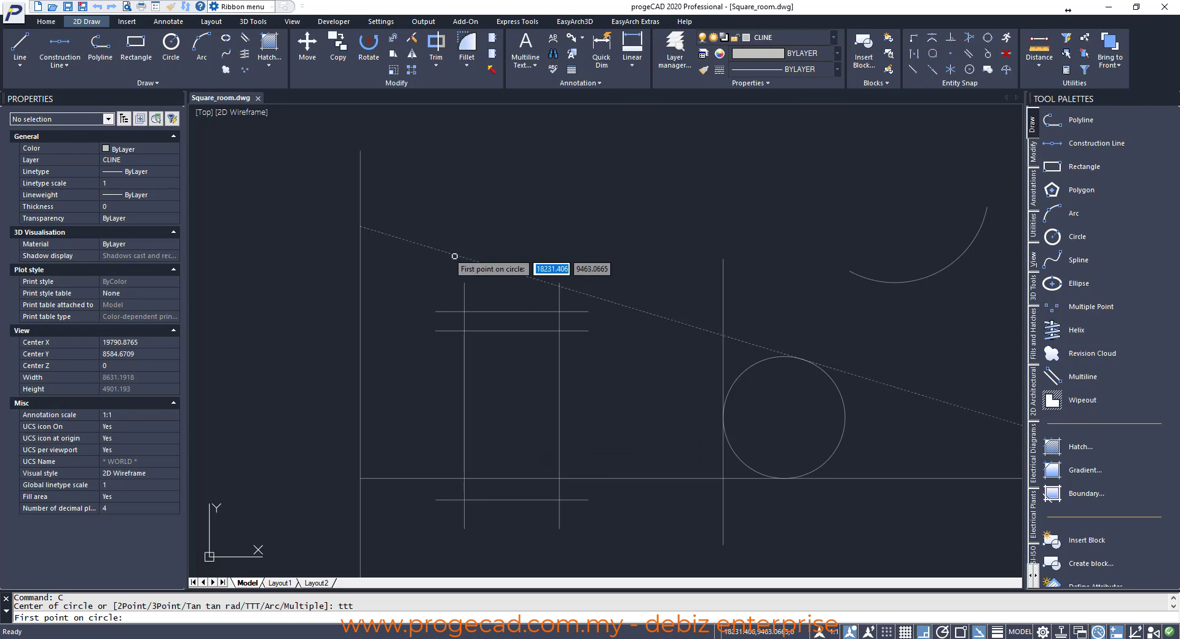
click(457, 256)
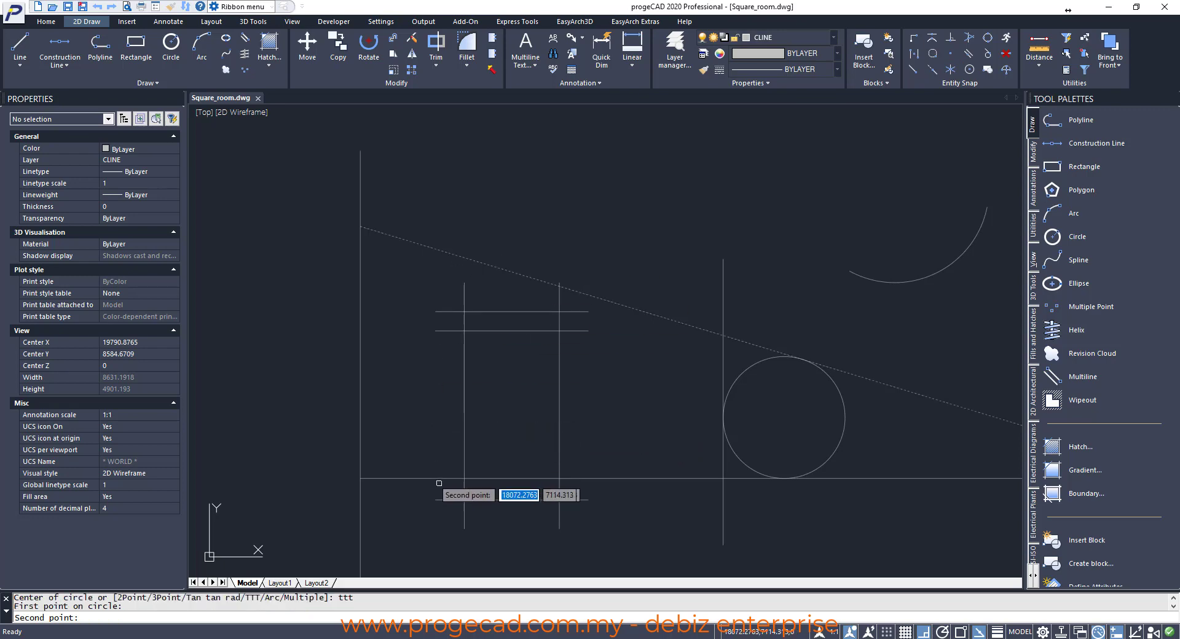
click(437, 478)
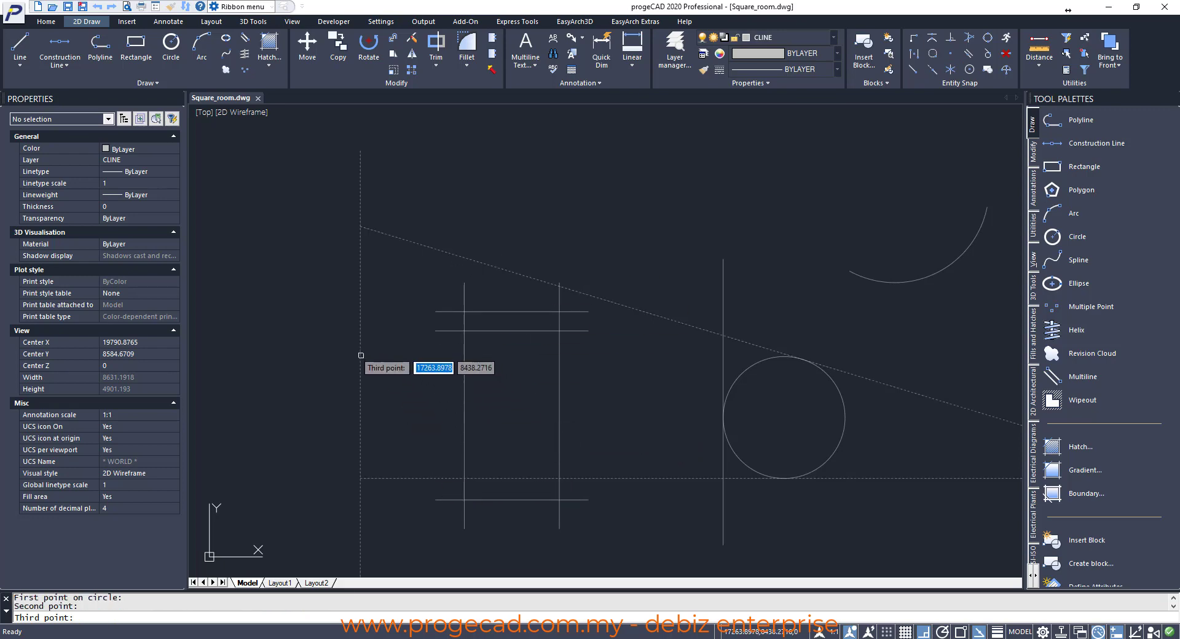
click(360, 355)
Step: Convert the open arc above the sloped line into a full circle with the Circle command's Arc option, and save the drawing
text(z)
key(Return)
click(247, 205)
click(905, 528)
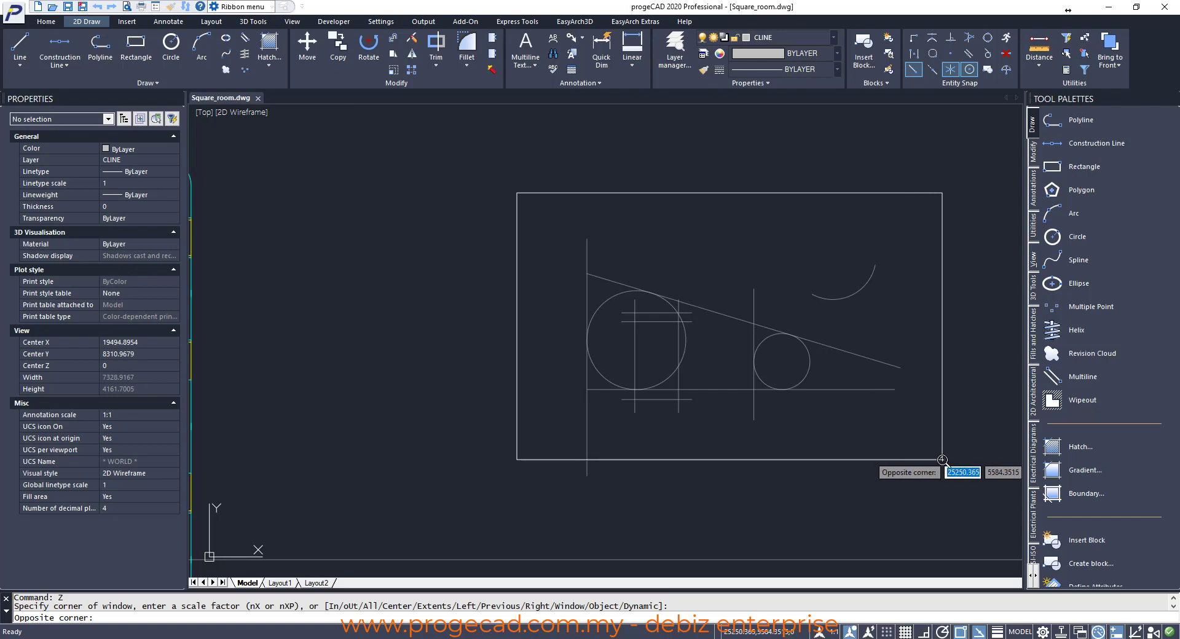
click(942, 459)
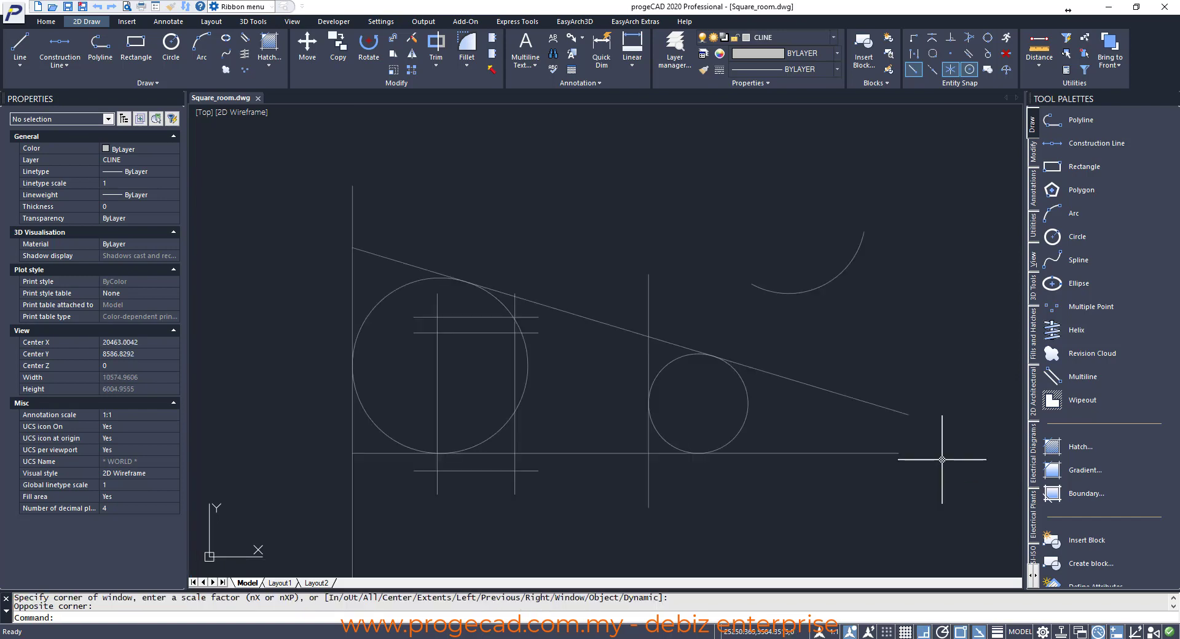
click(1105, 238)
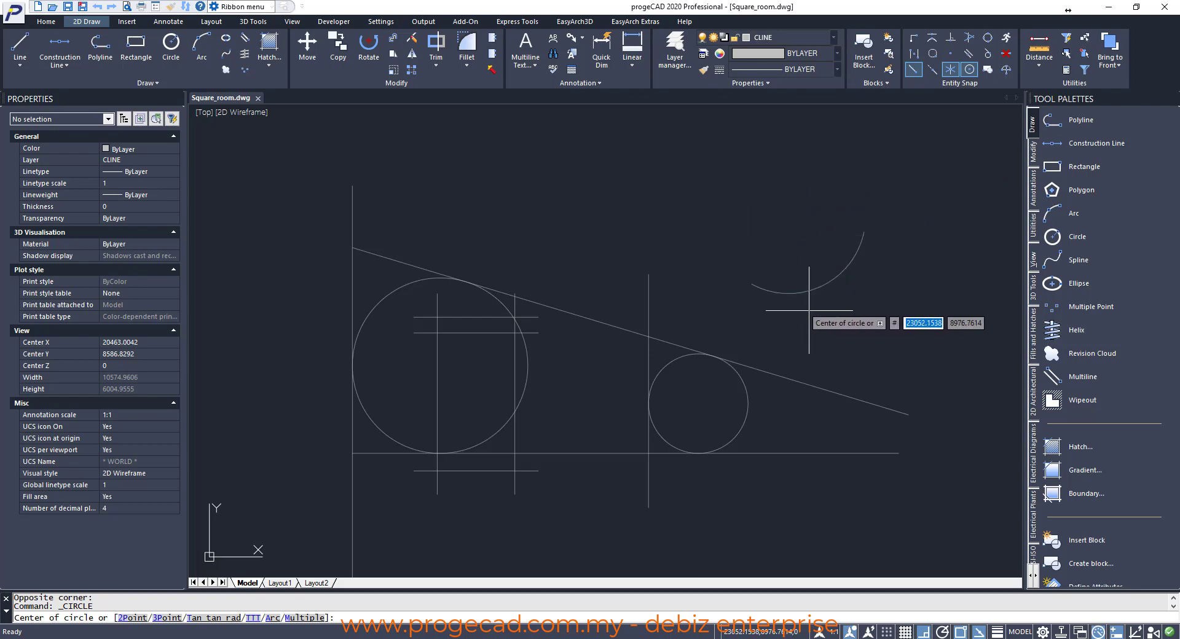
text(a)
key(Return)
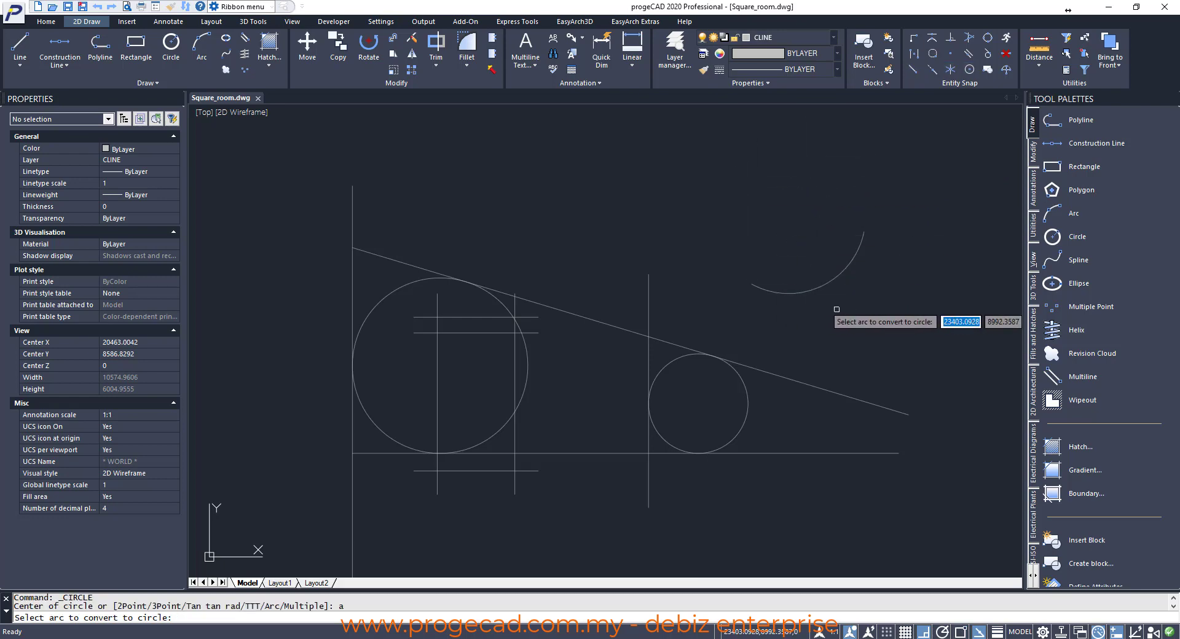
click(822, 282)
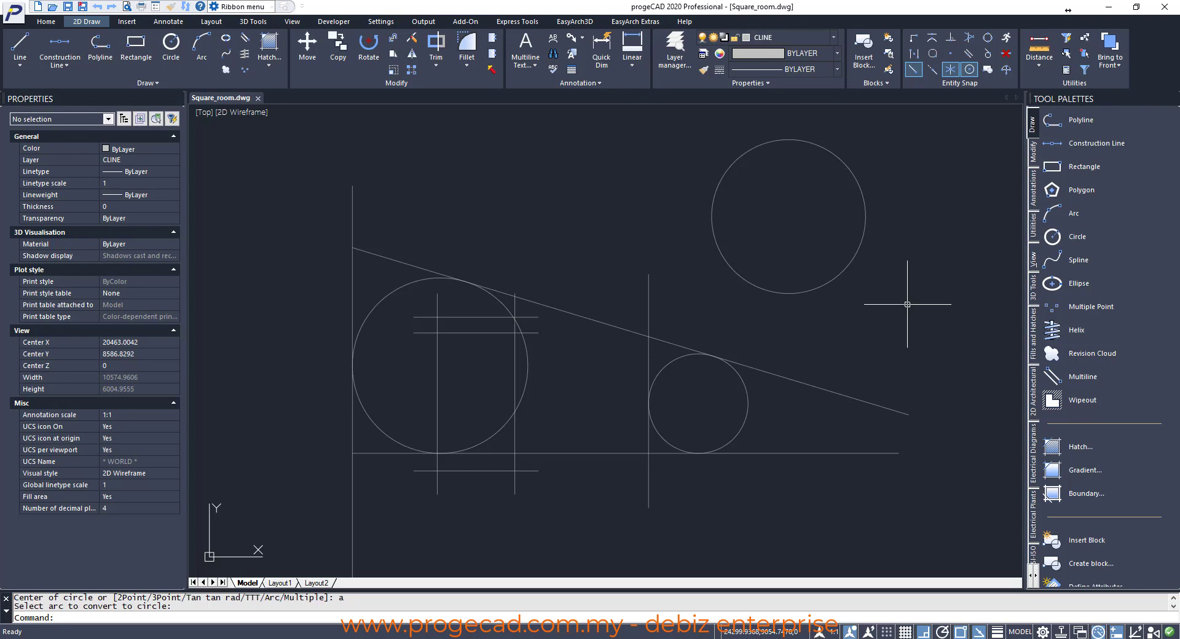
key(ctrl+s)
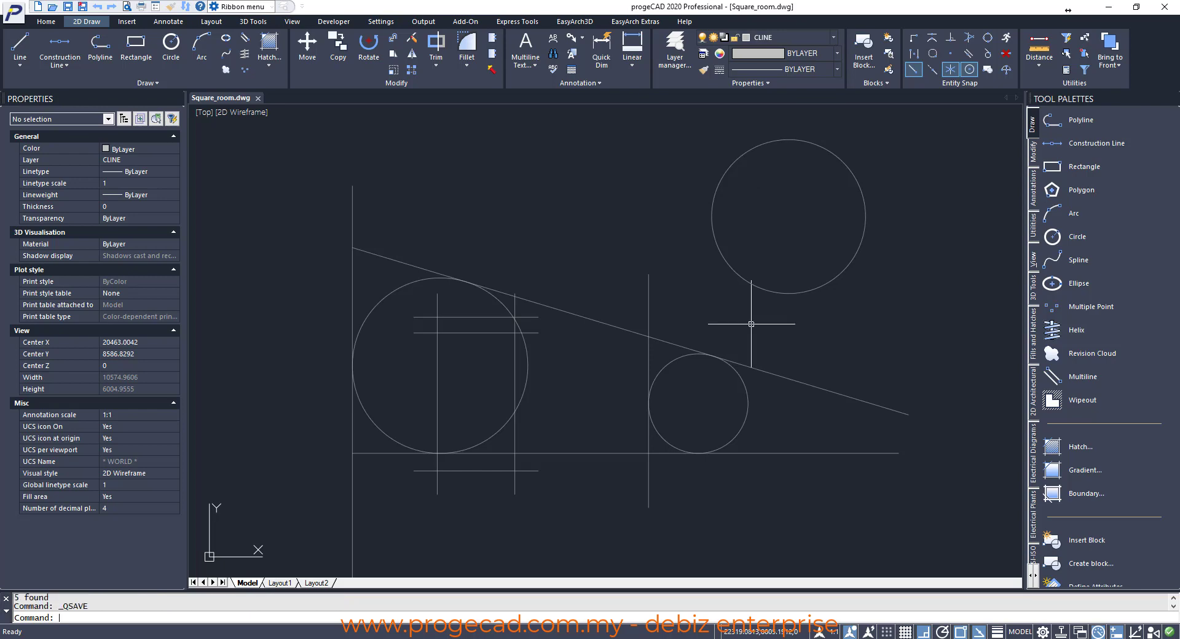
Step: Erase the two tangent-tangent-tangent circles and the circle converted from the arc
text(e)
key(Return)
click(674, 360)
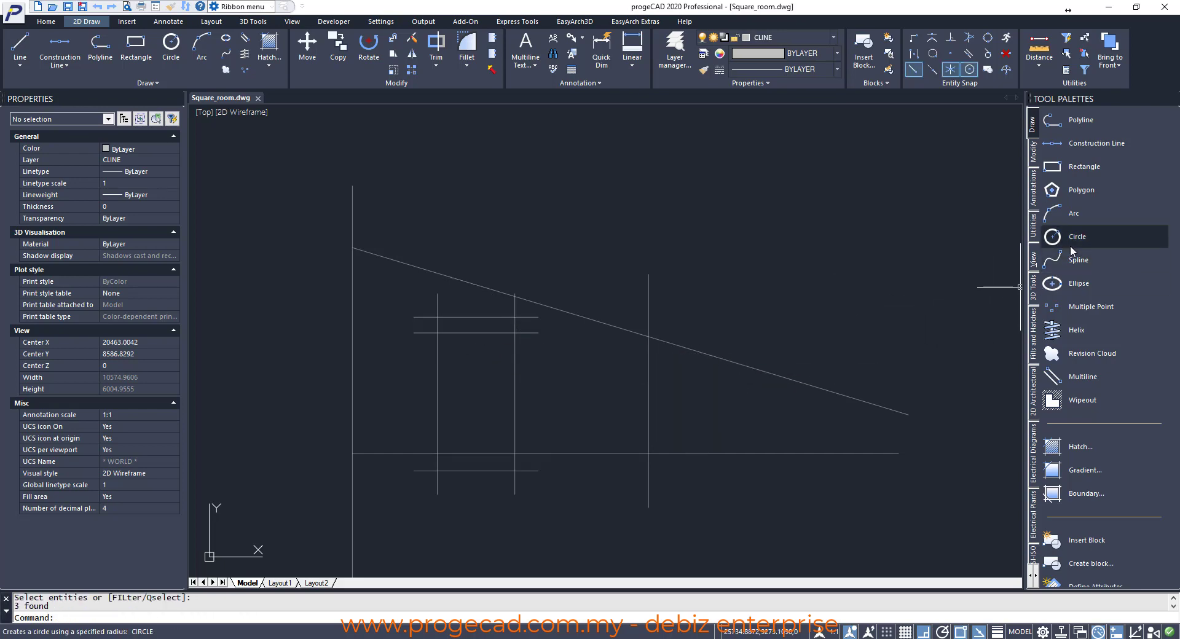
Step: With the Circle command's Multiple option and radius 300, place a horizontal row of five circles above the sloped line
click(1075, 246)
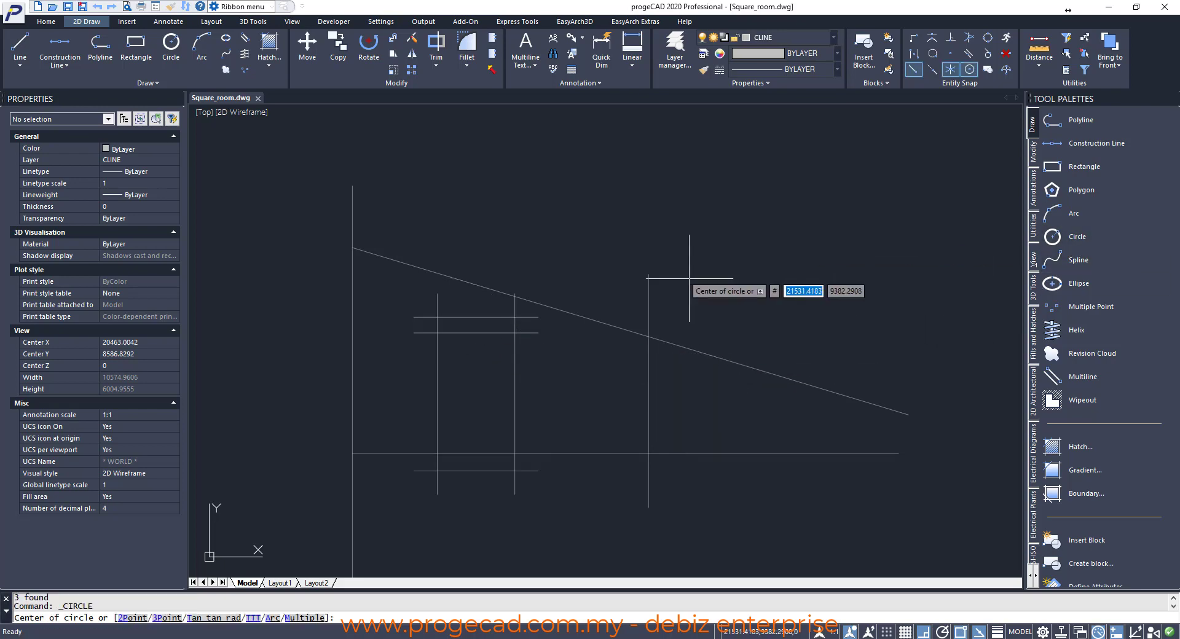
text(m)
key(Return)
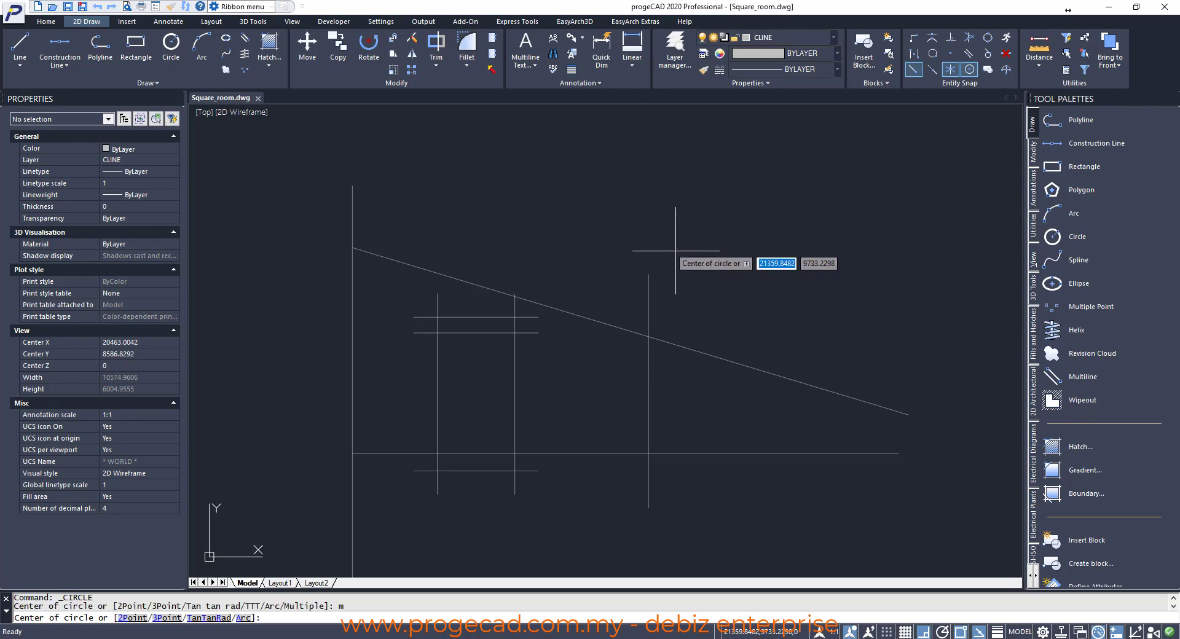
click(575, 221)
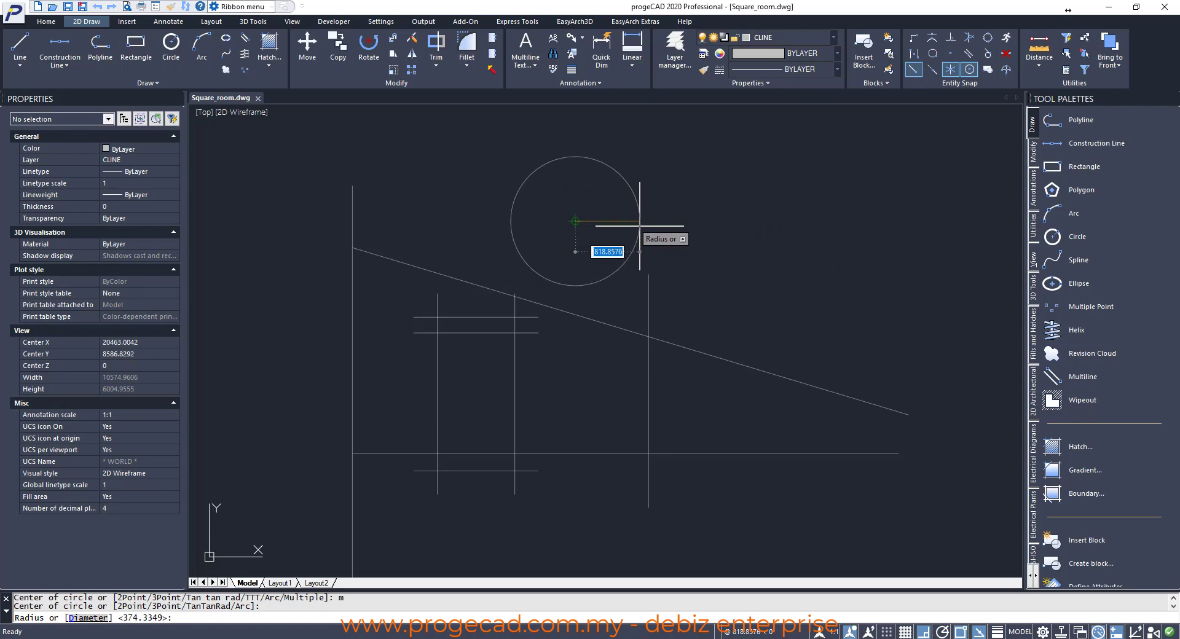
text(300)
key(Return)
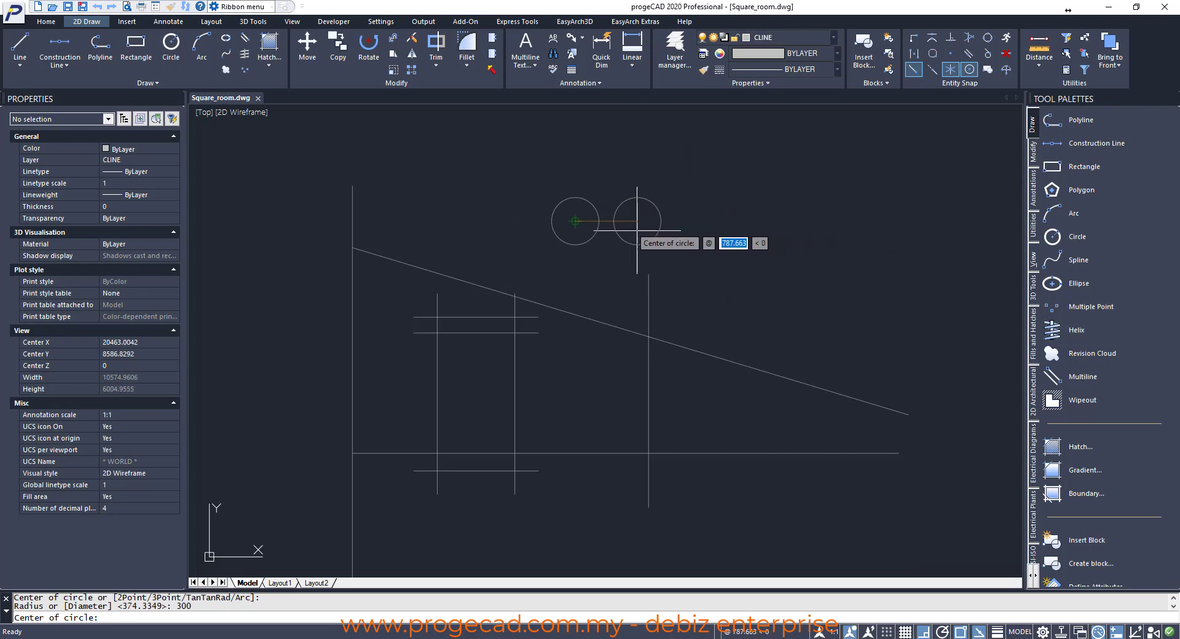
click(637, 230)
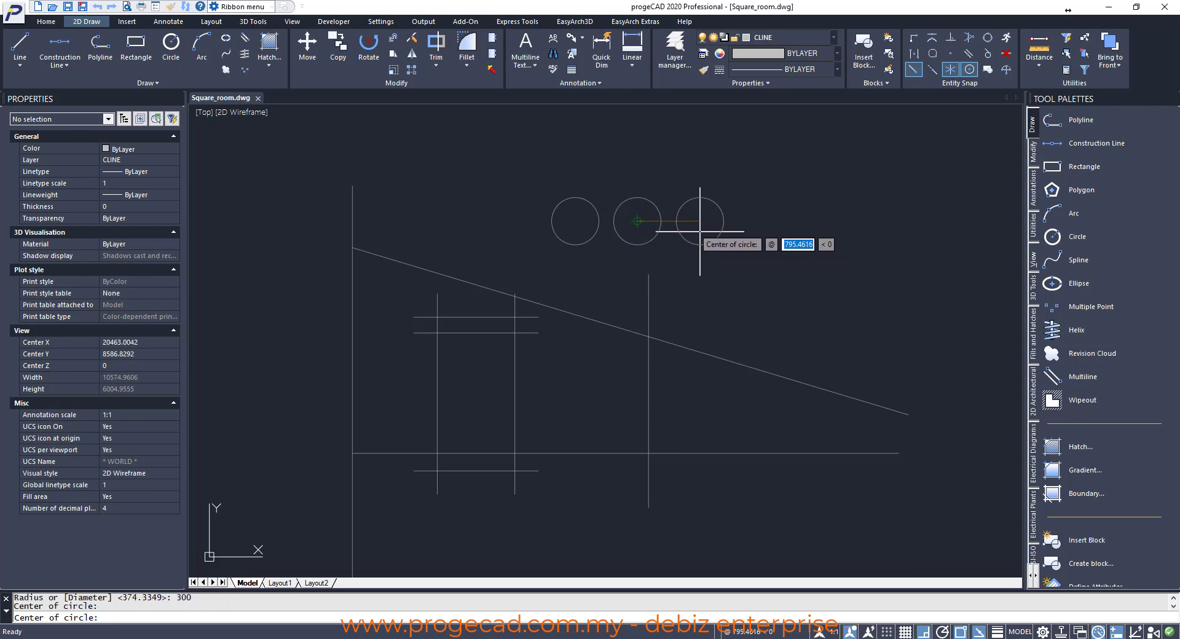
click(699, 231)
click(766, 234)
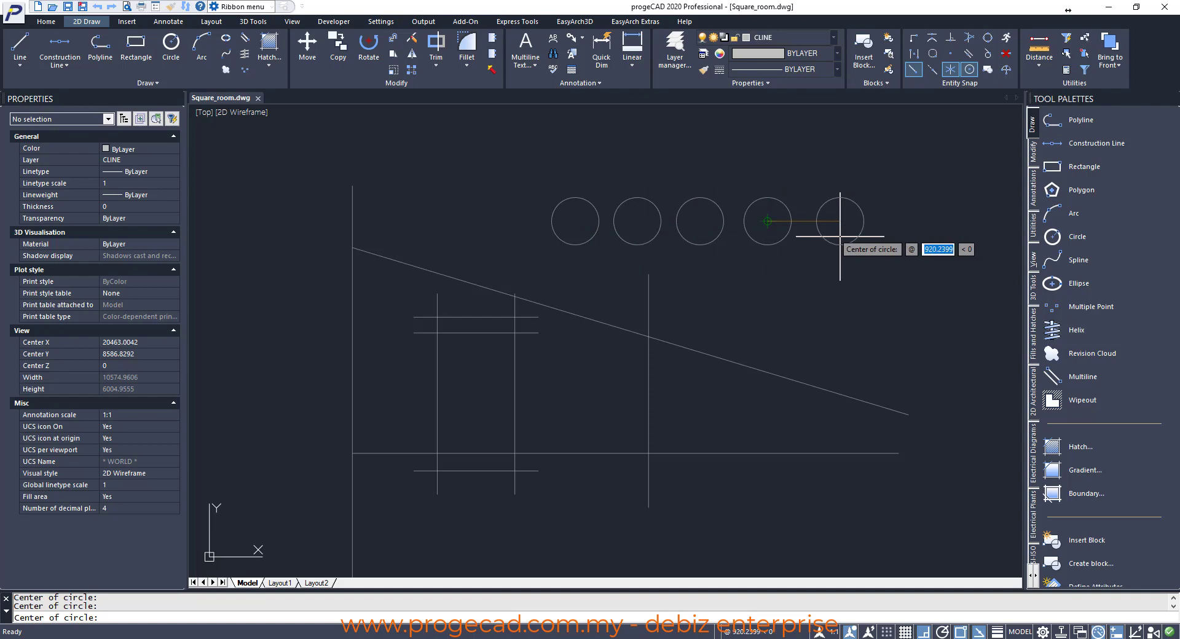
click(839, 233)
Step: Place a second row of five radius-300 circles below the first, plus one circle beneath its last circle, and end the command
click(829, 285)
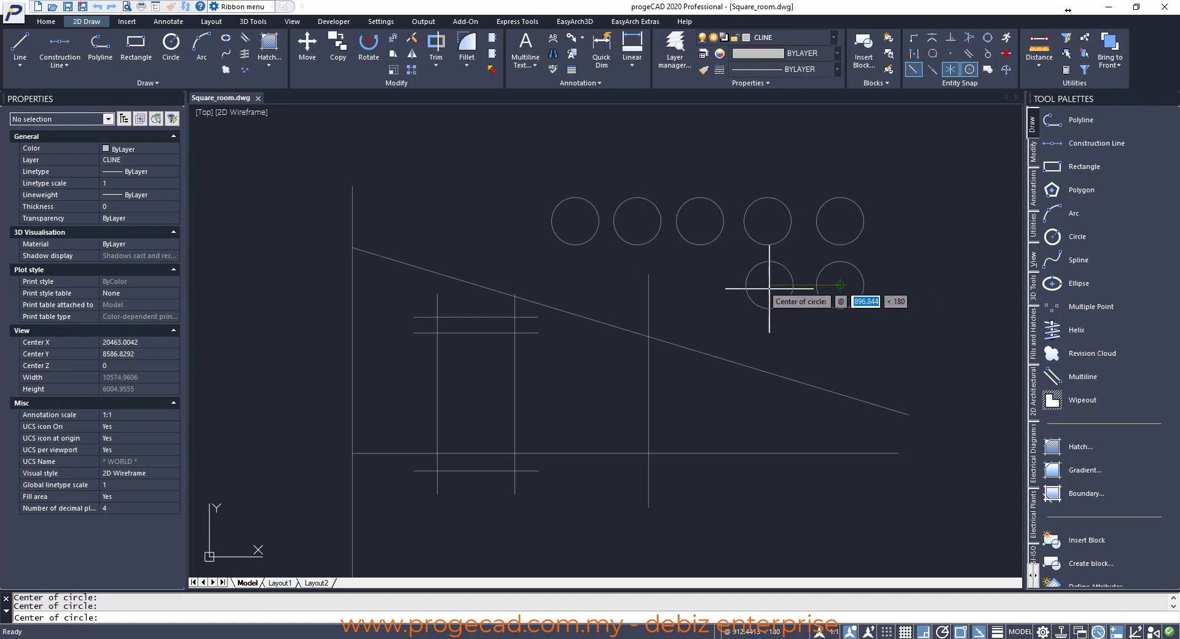
click(769, 284)
click(697, 285)
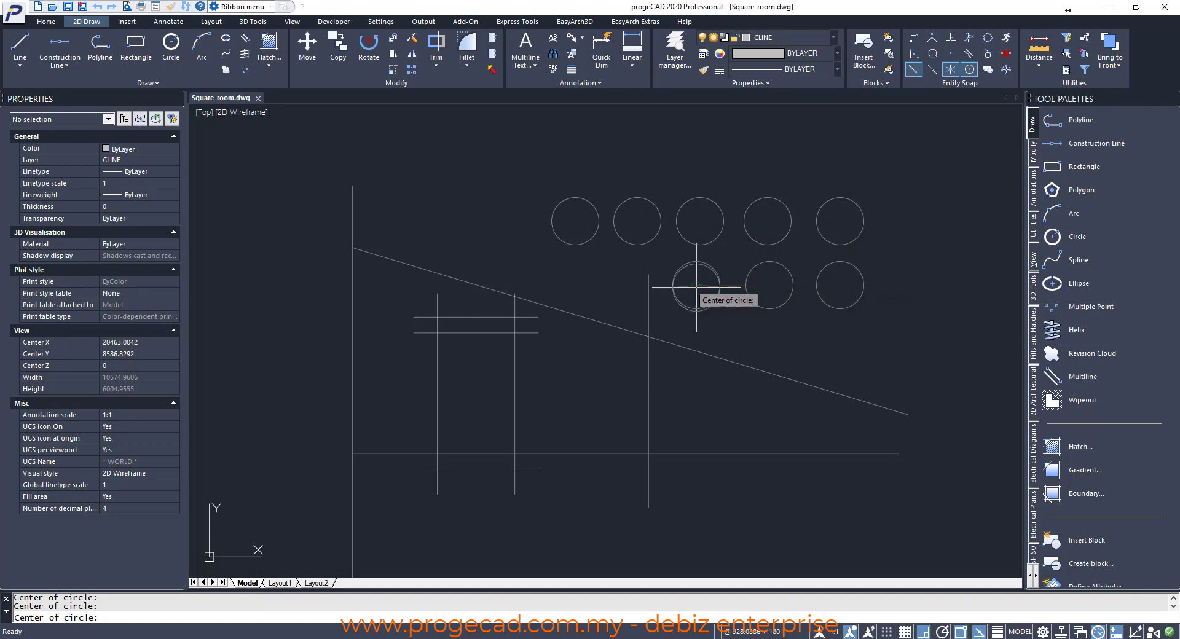
click(604, 286)
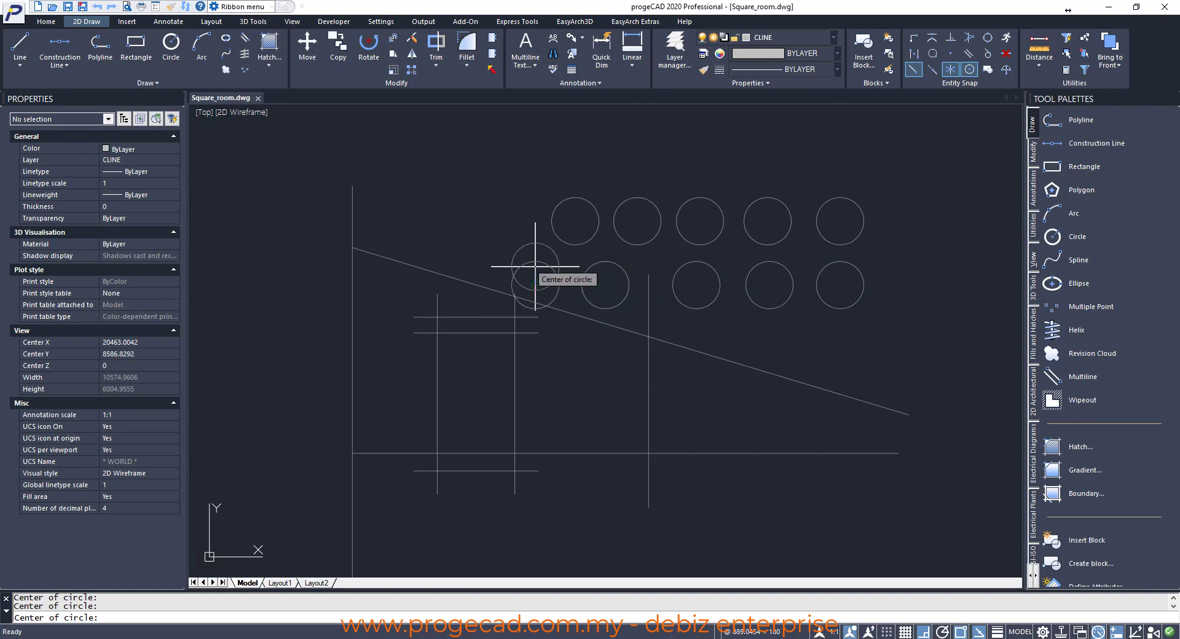
click(535, 367)
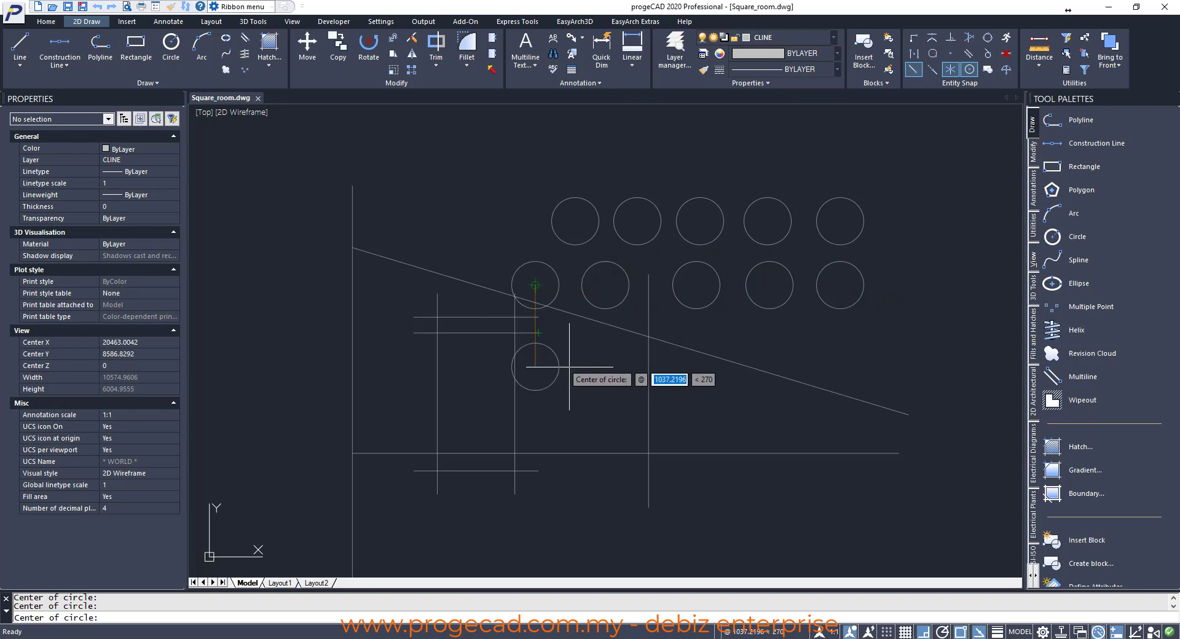
key(Escape)
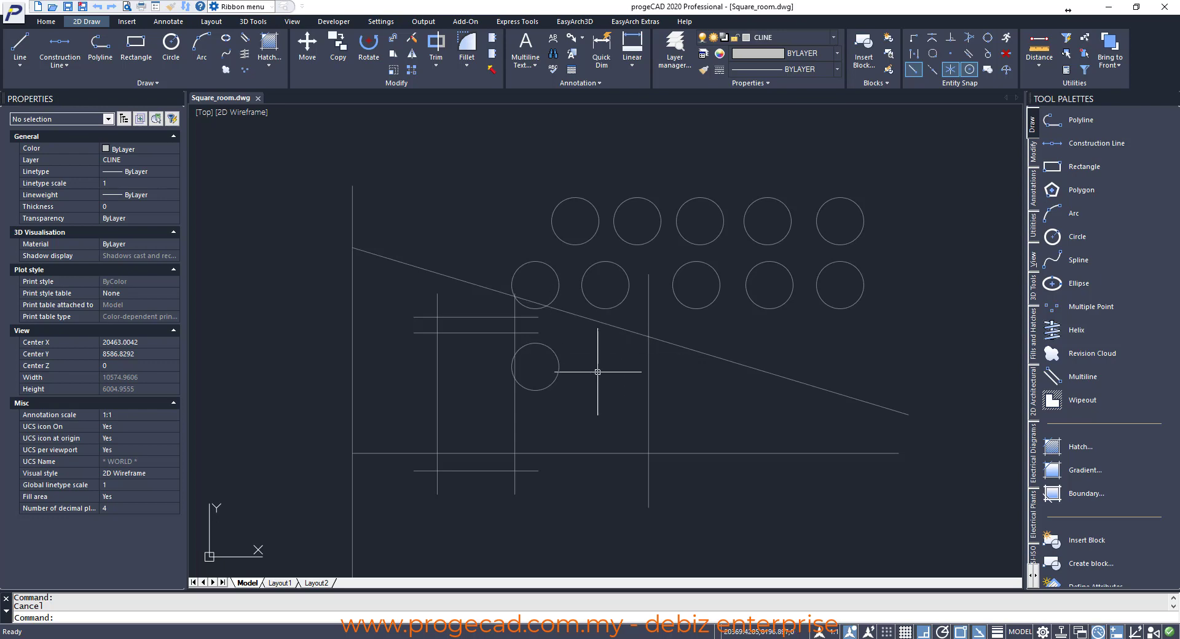
Step: Erase all eleven radius-300 circles, leaving only the construction lines
text(E)
key(Return)
click(555, 353)
key(Return)
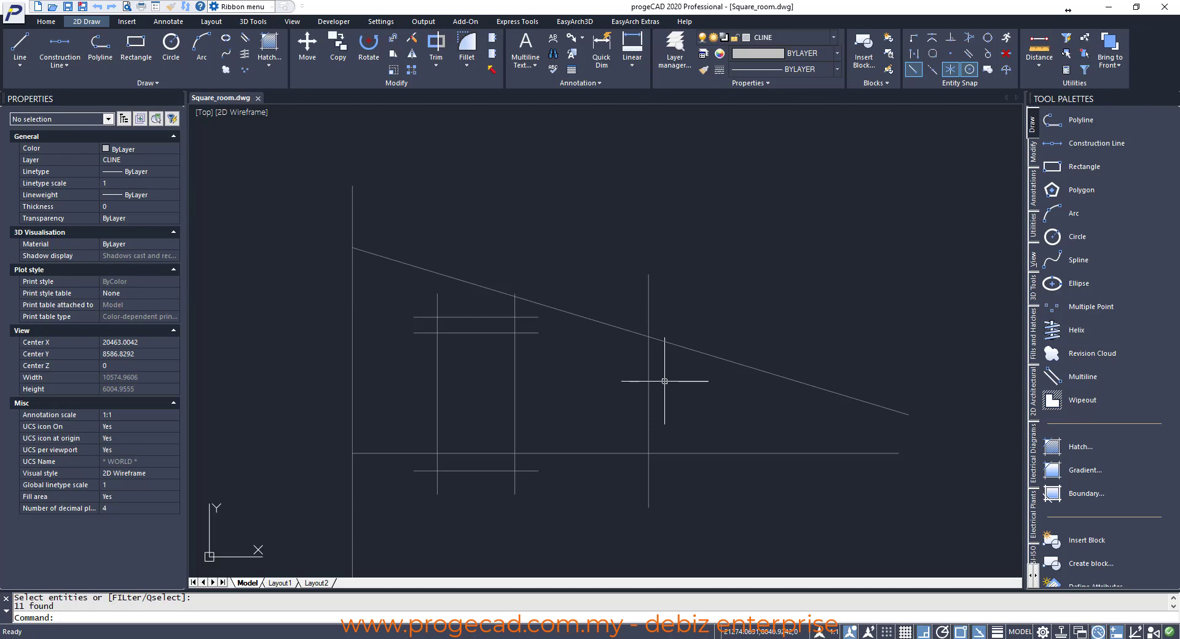
Step: With the Multiple option and radius 300, place circles where the sloped line meets the long vertical line and at the four upper grid intersections
click(1085, 242)
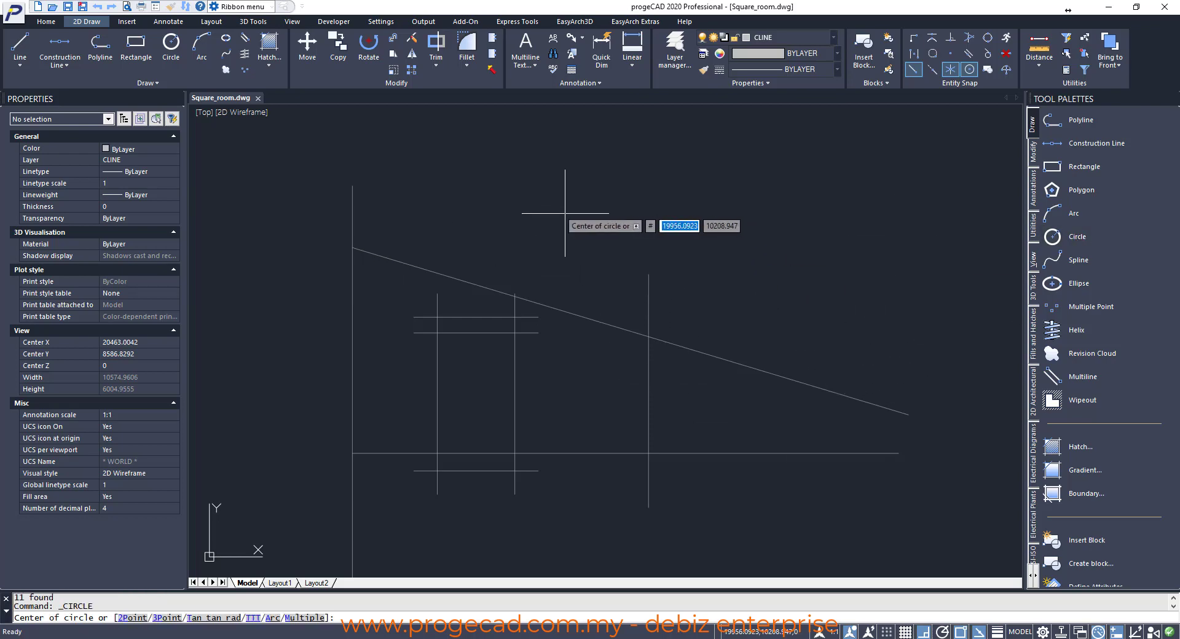
text(m)
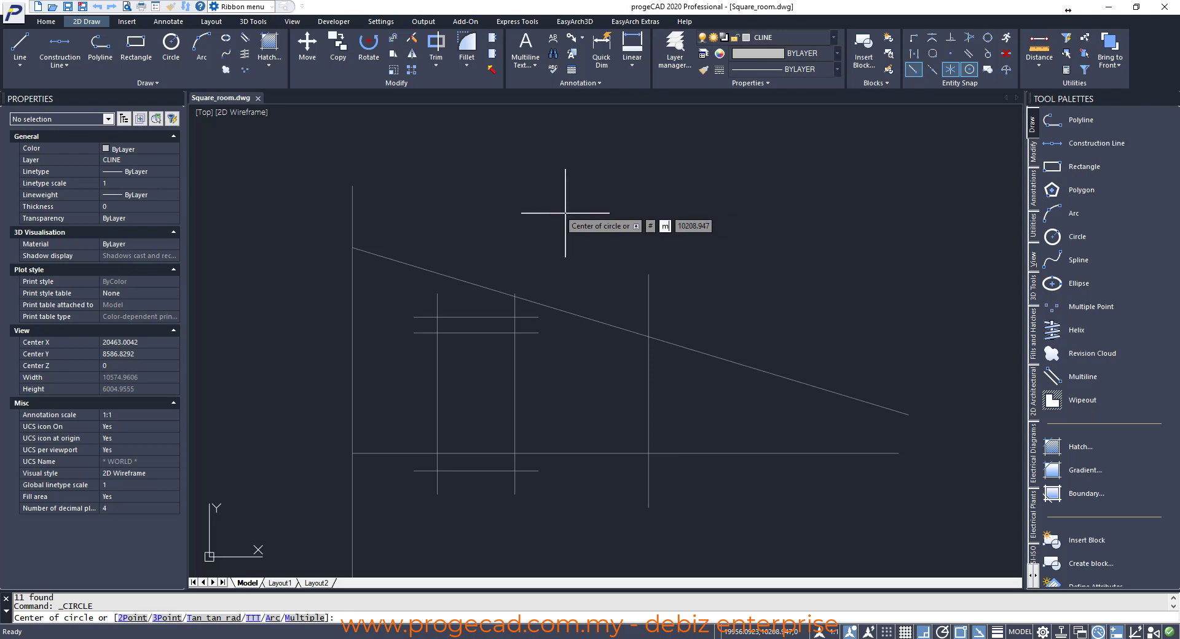
key(Return)
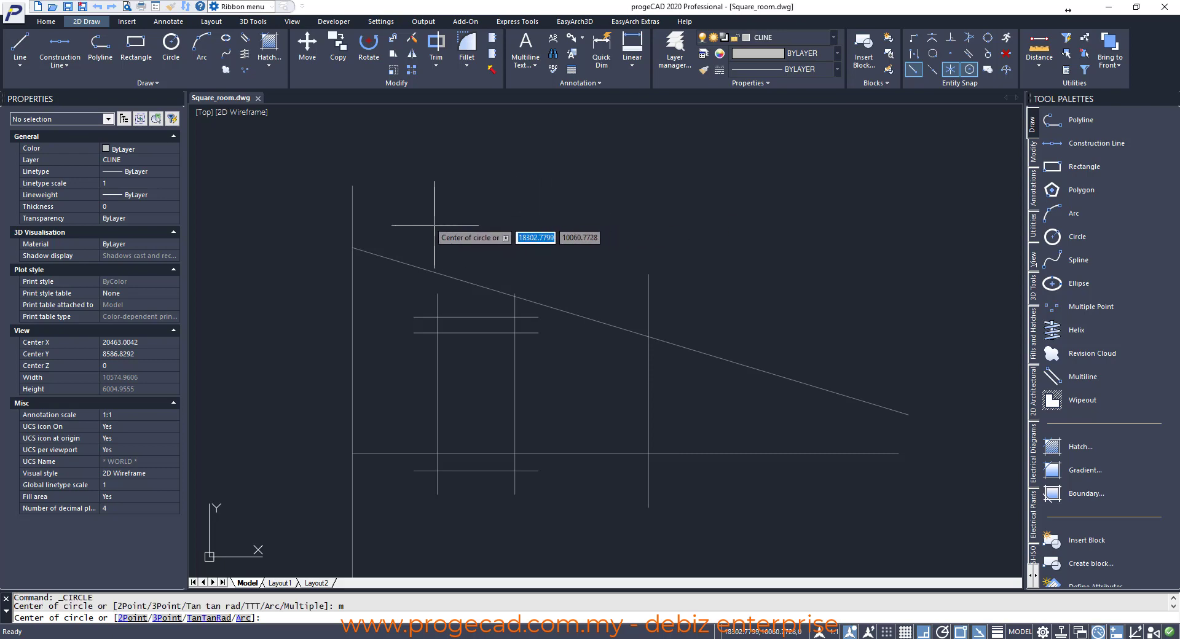
click(352, 247)
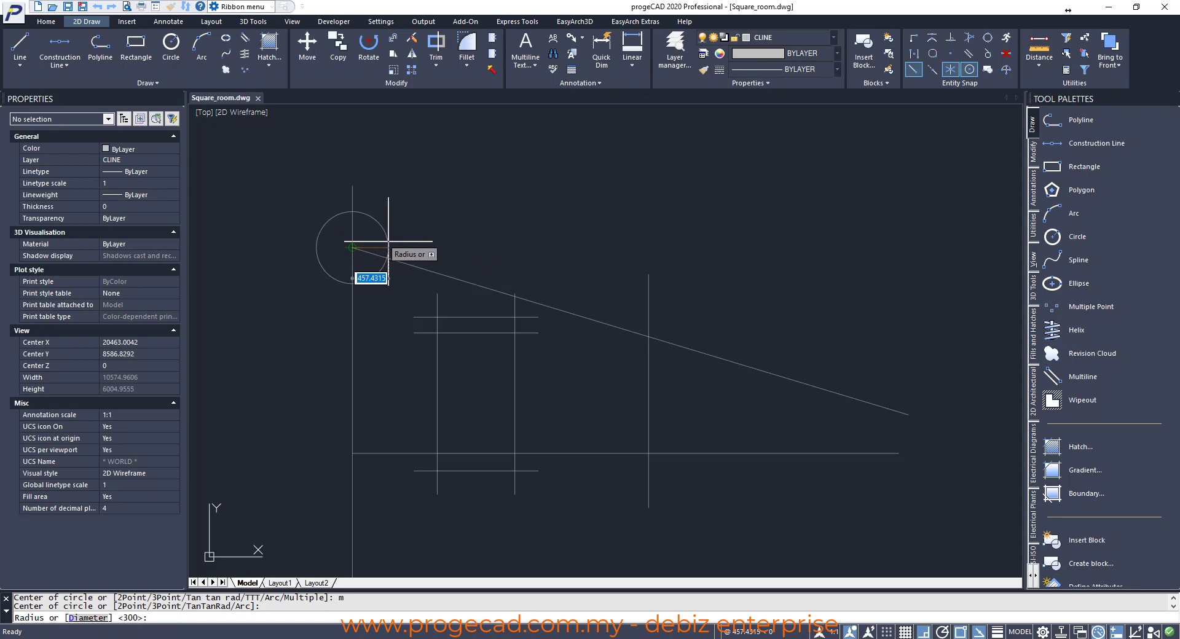
text(30)
key(Return)
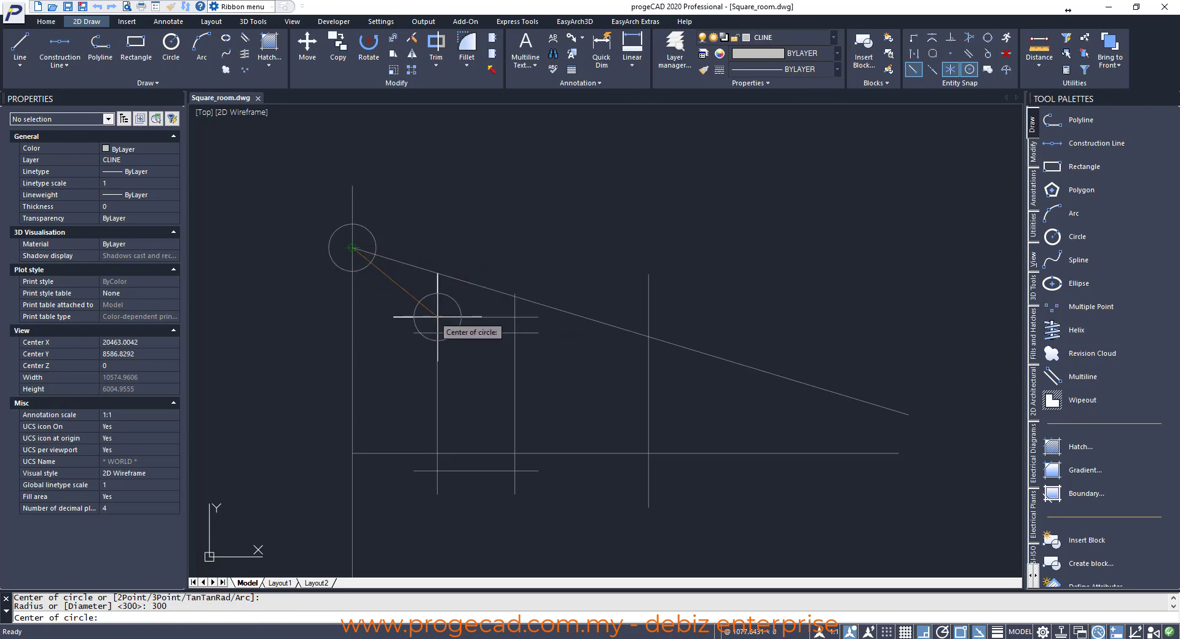
click(437, 317)
click(437, 333)
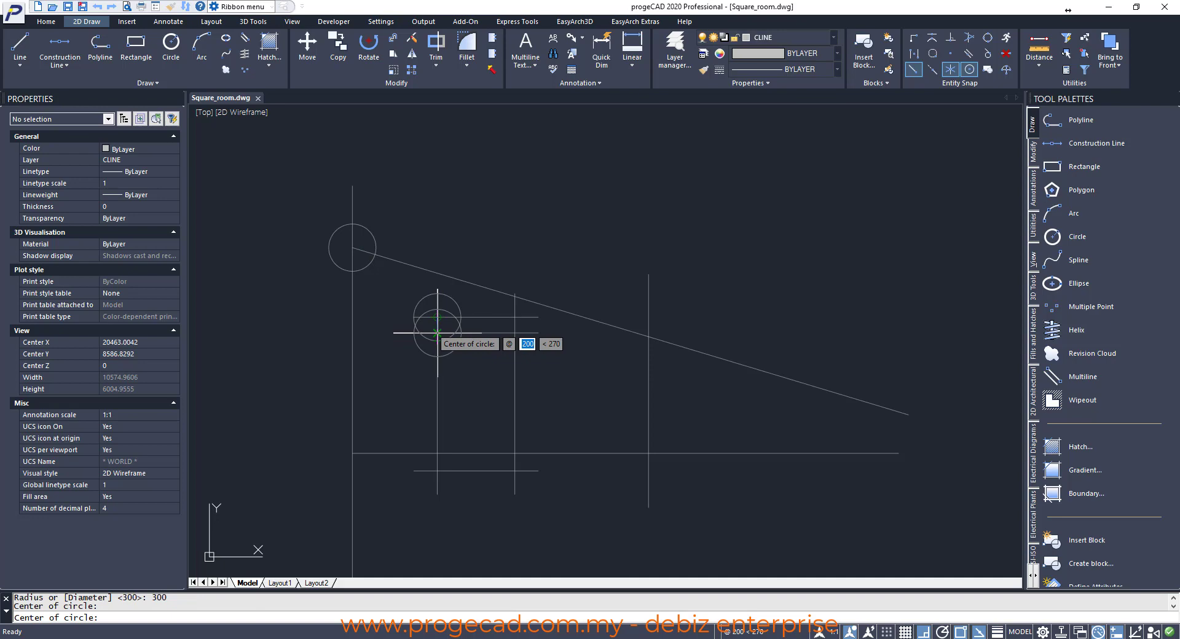
click(514, 316)
click(515, 333)
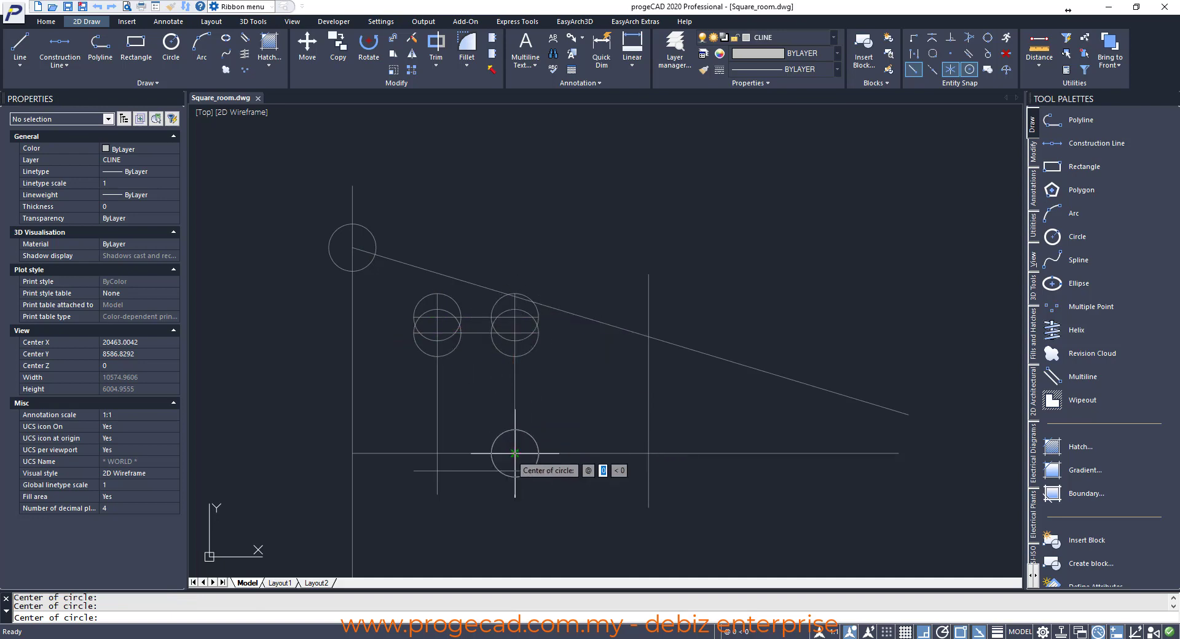
Step: Place further radius-300 circles at the four lower grid intersections and where the lower horizontal line meets the long vertical line
click(515, 453)
click(515, 470)
click(437, 469)
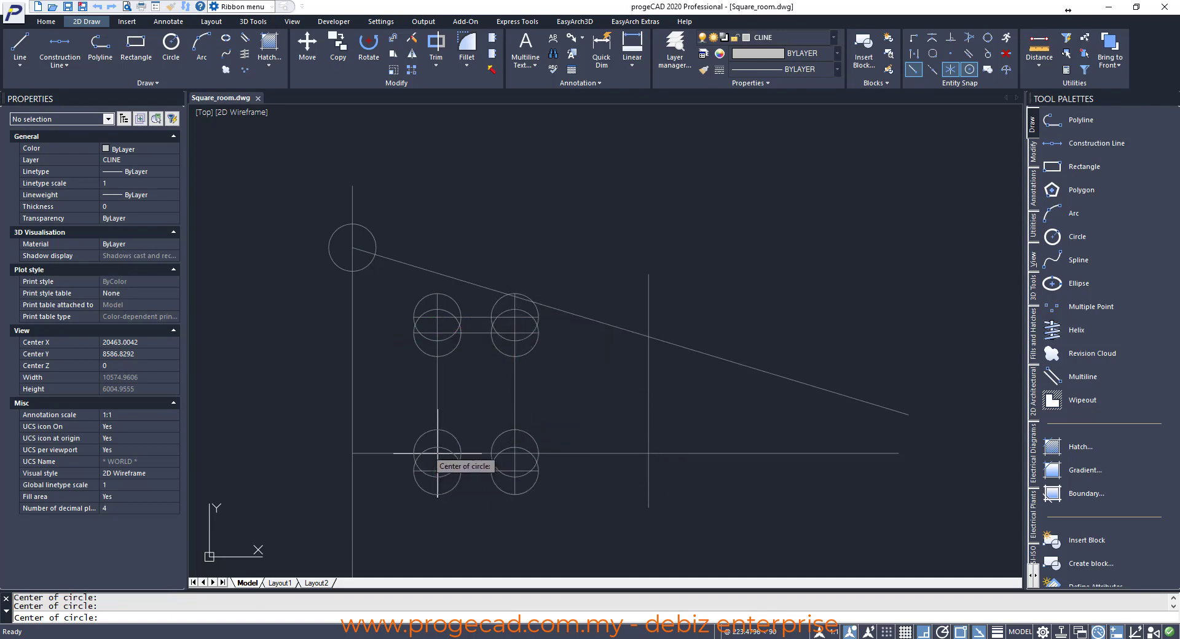
click(436, 454)
click(352, 454)
Step: Place radius-300 circles where the short vertical line crosses the sloped and lower horizontal lines, and at the sloped line's lower end
click(648, 337)
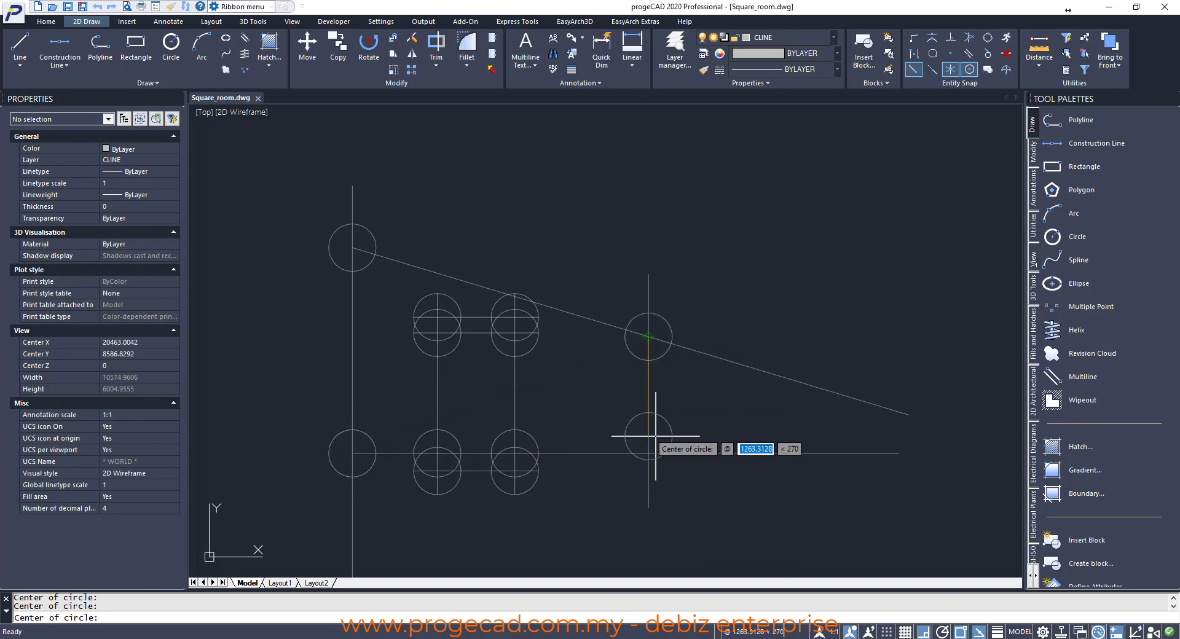
click(649, 453)
click(908, 415)
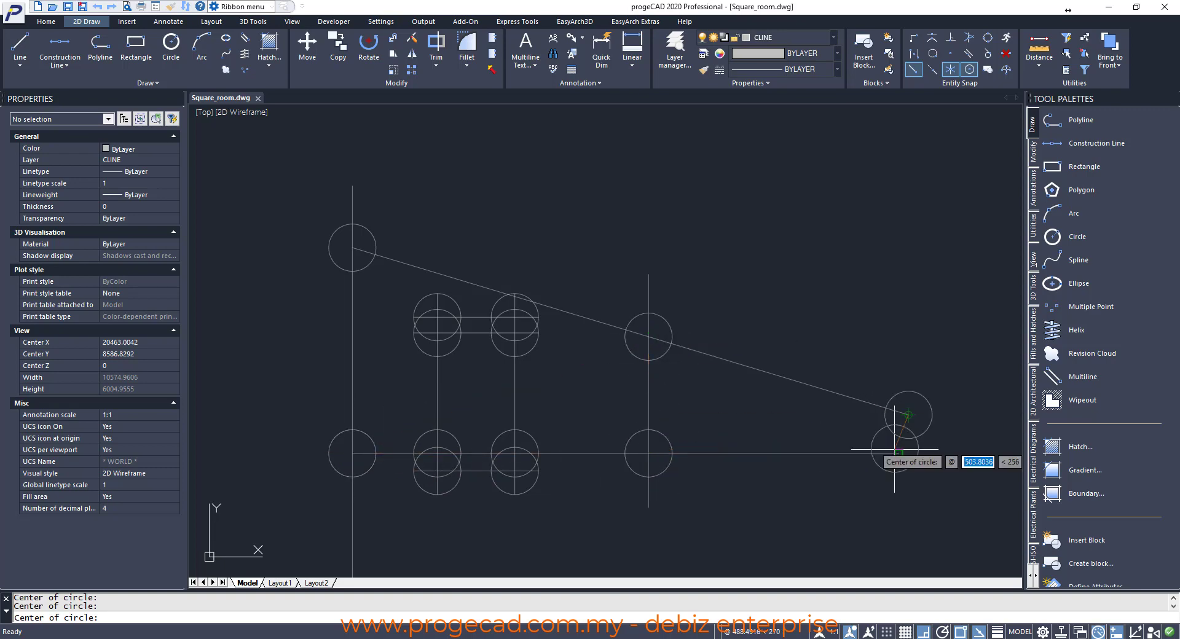